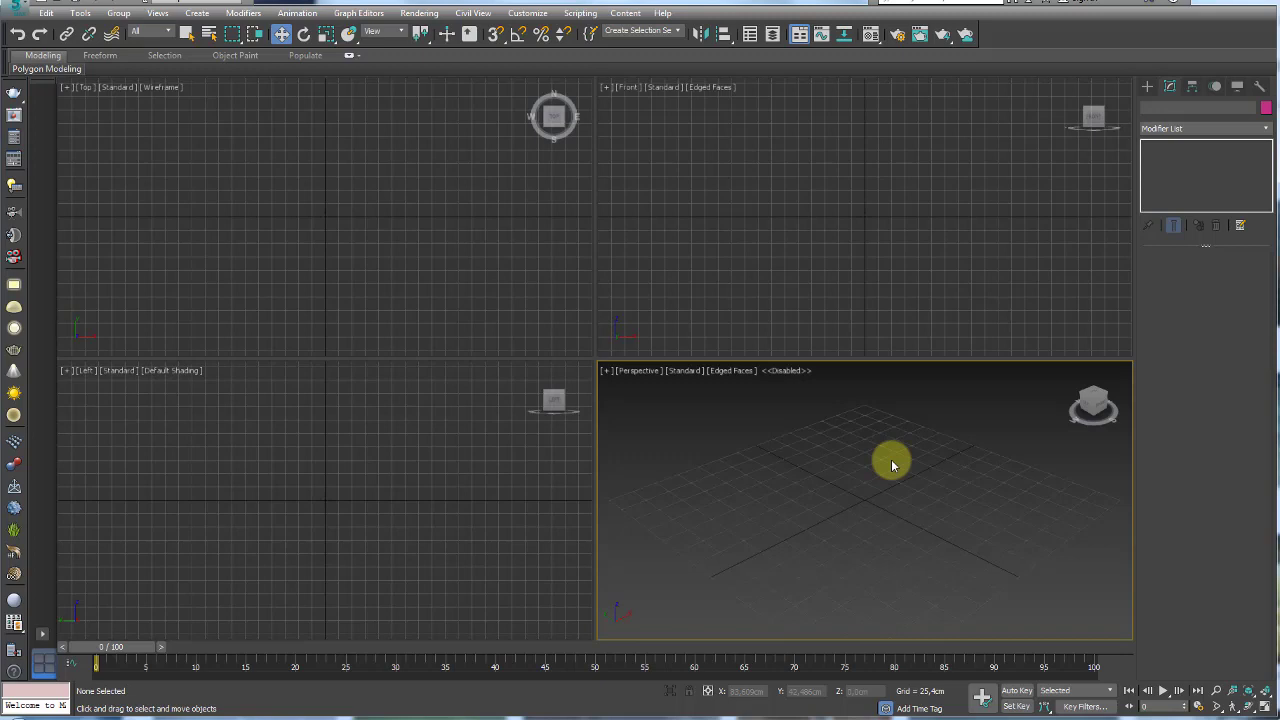
Turn off Disable View on the Perspective viewport with the D key
key("d")
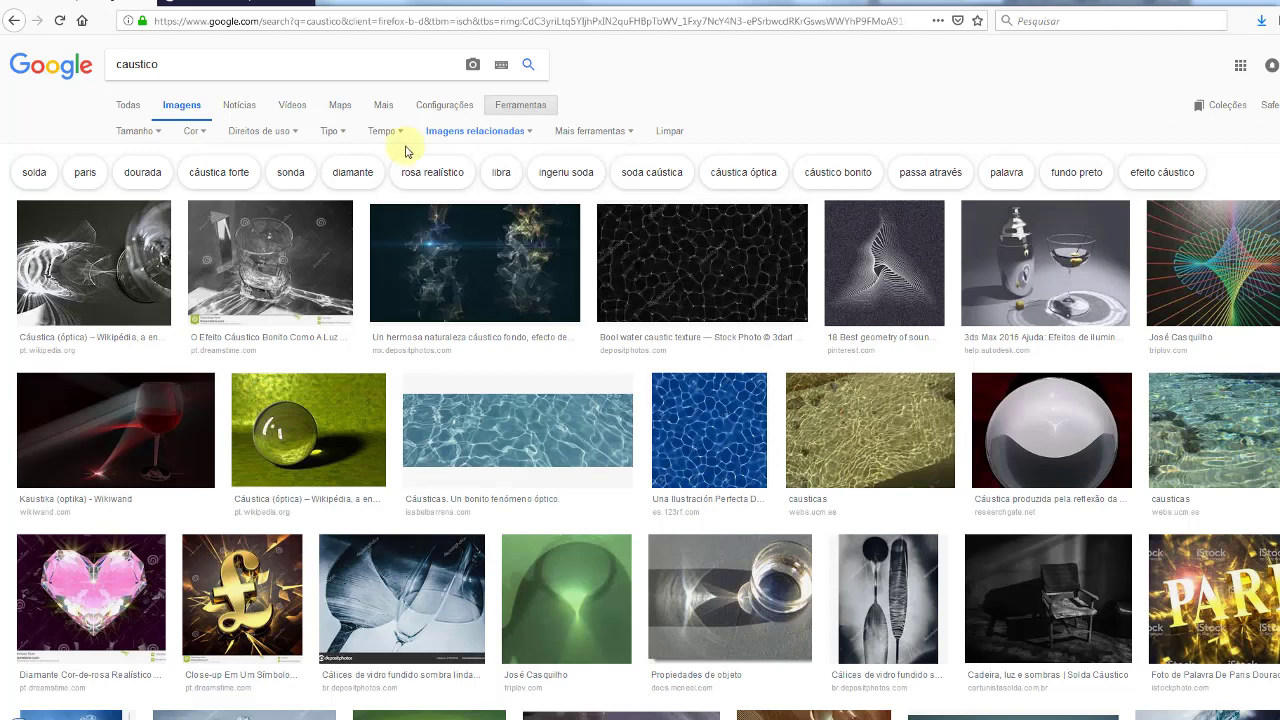
Preview several caustic reference images, ending on the 3ds Max 2016 caustic lighting example
left_click(89, 268)
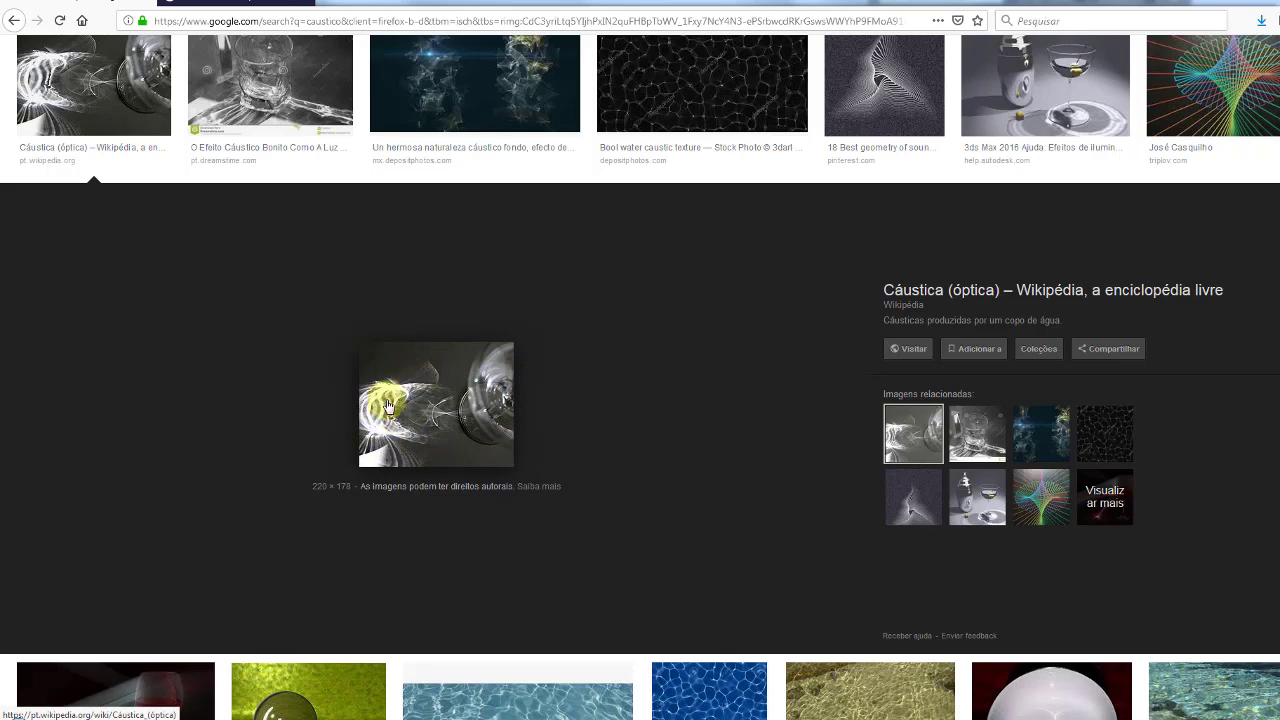
scroll(430, 410, "up", 3)
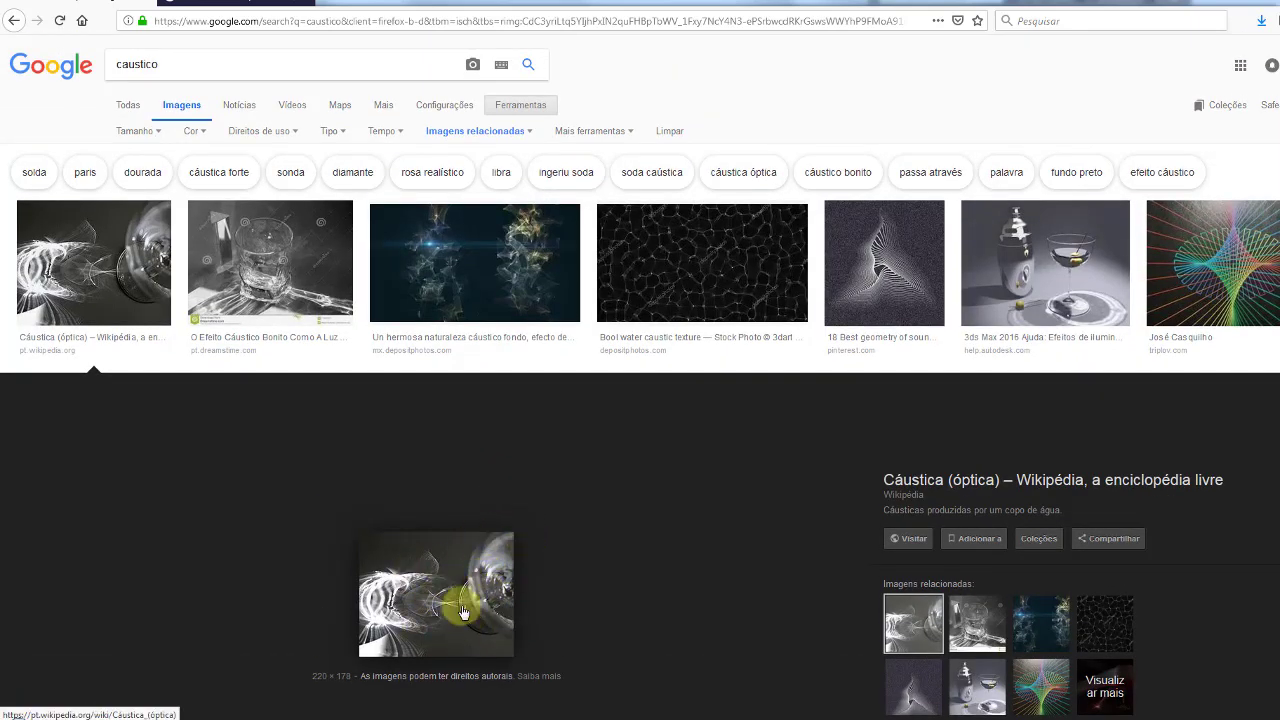
left_click(246, 250)
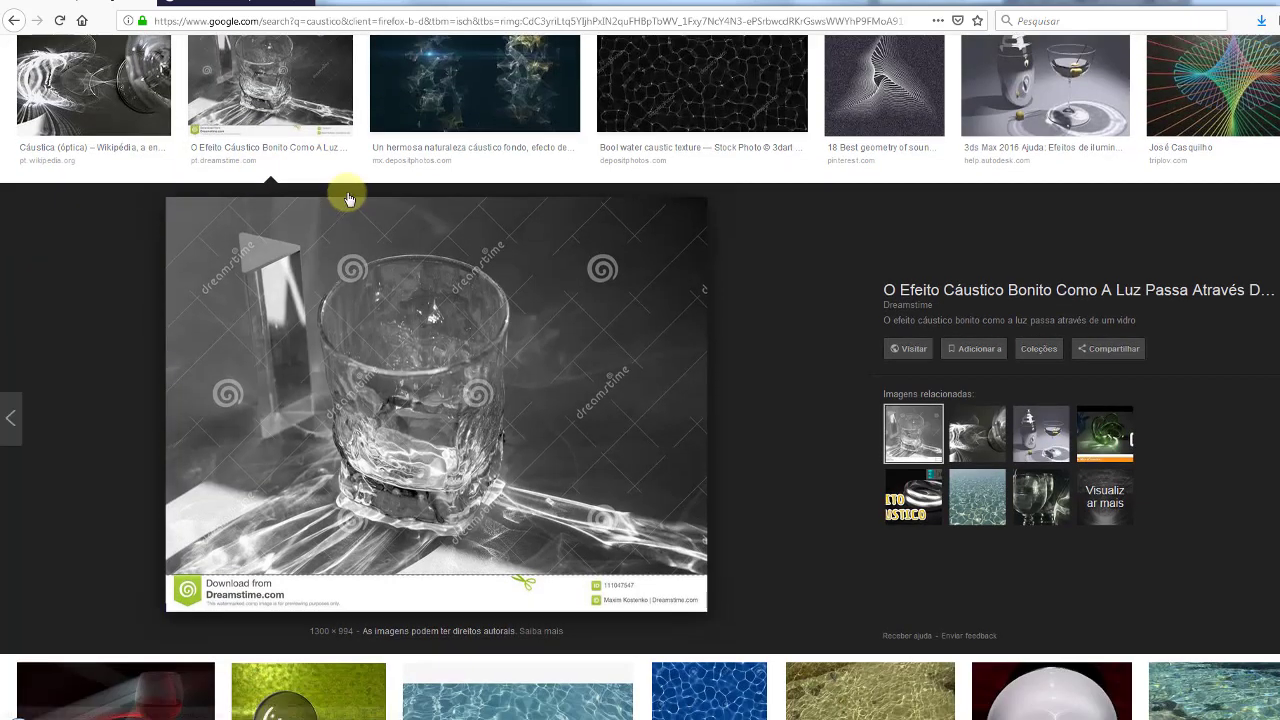
left_click(977, 497)
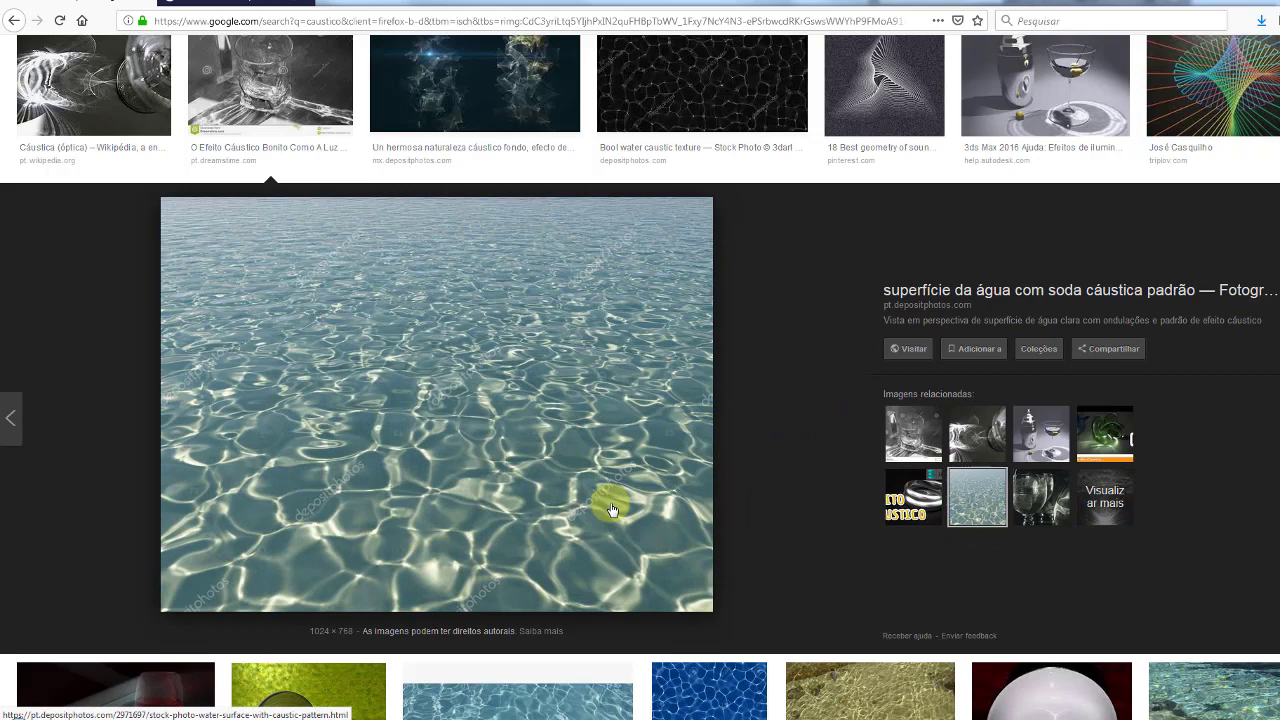
scroll(612, 510, "up", 3)
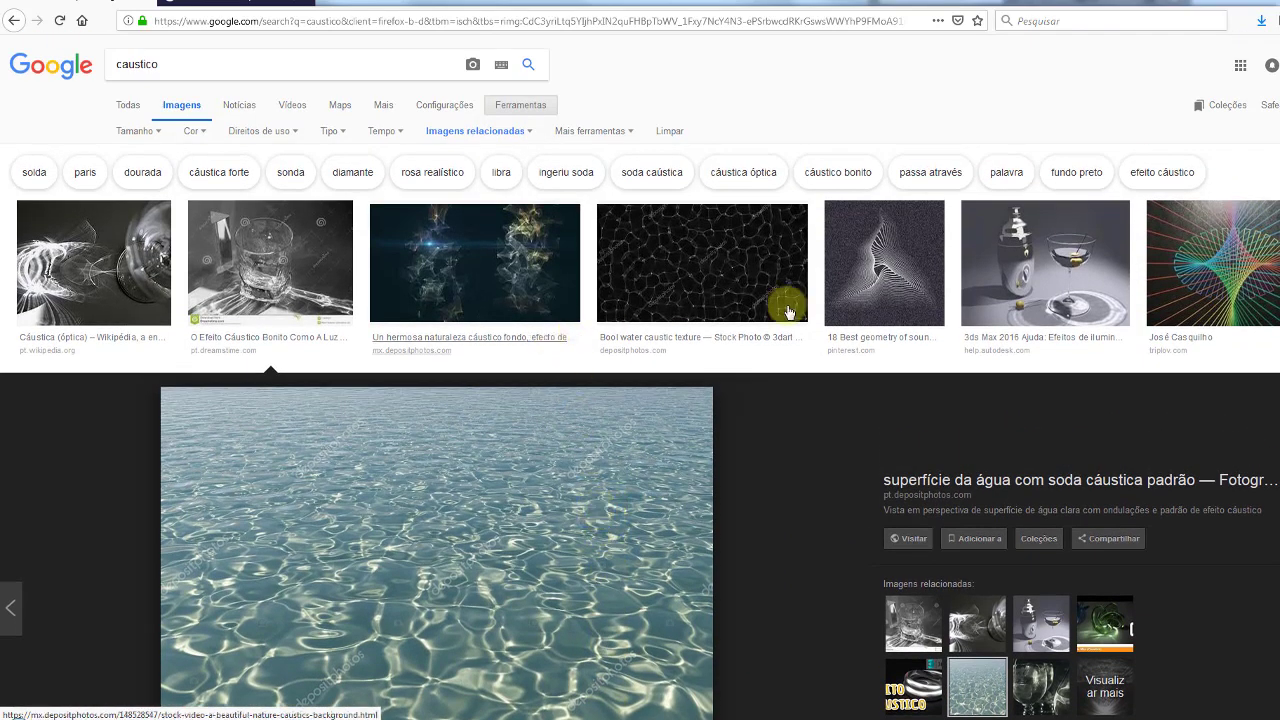
left_click(1046, 250)
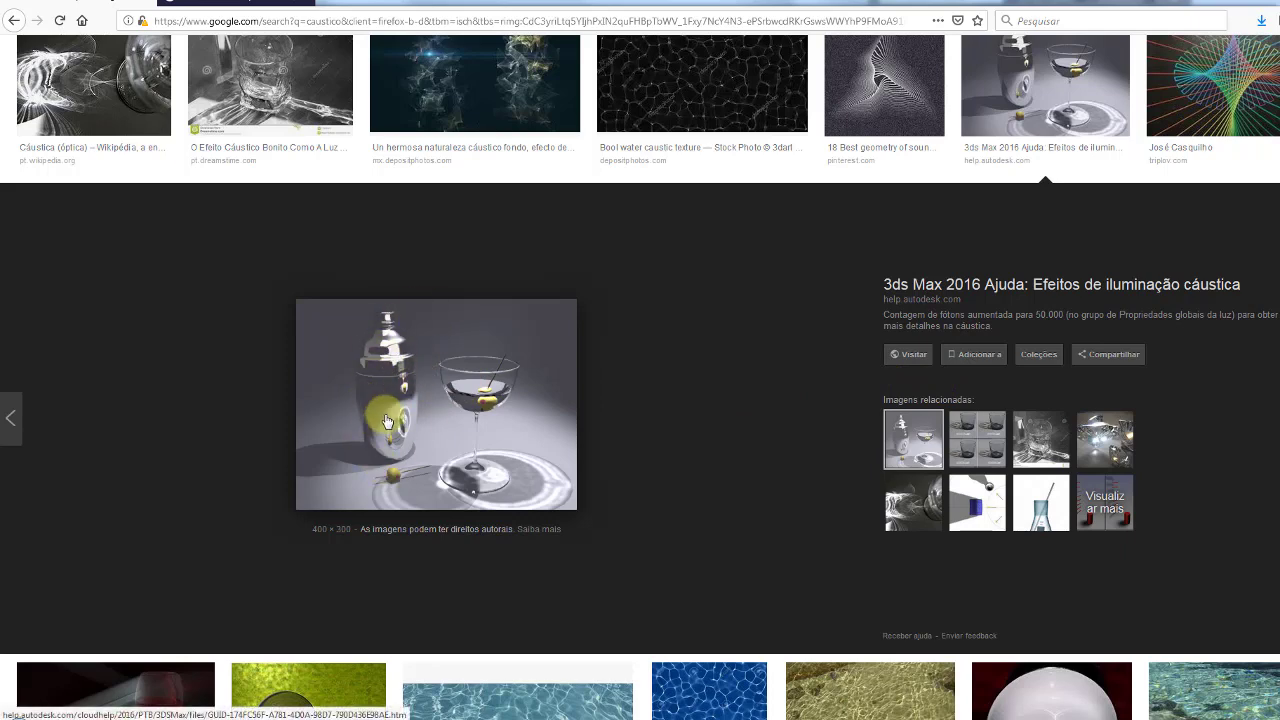
scroll(388, 421, "up", 4)
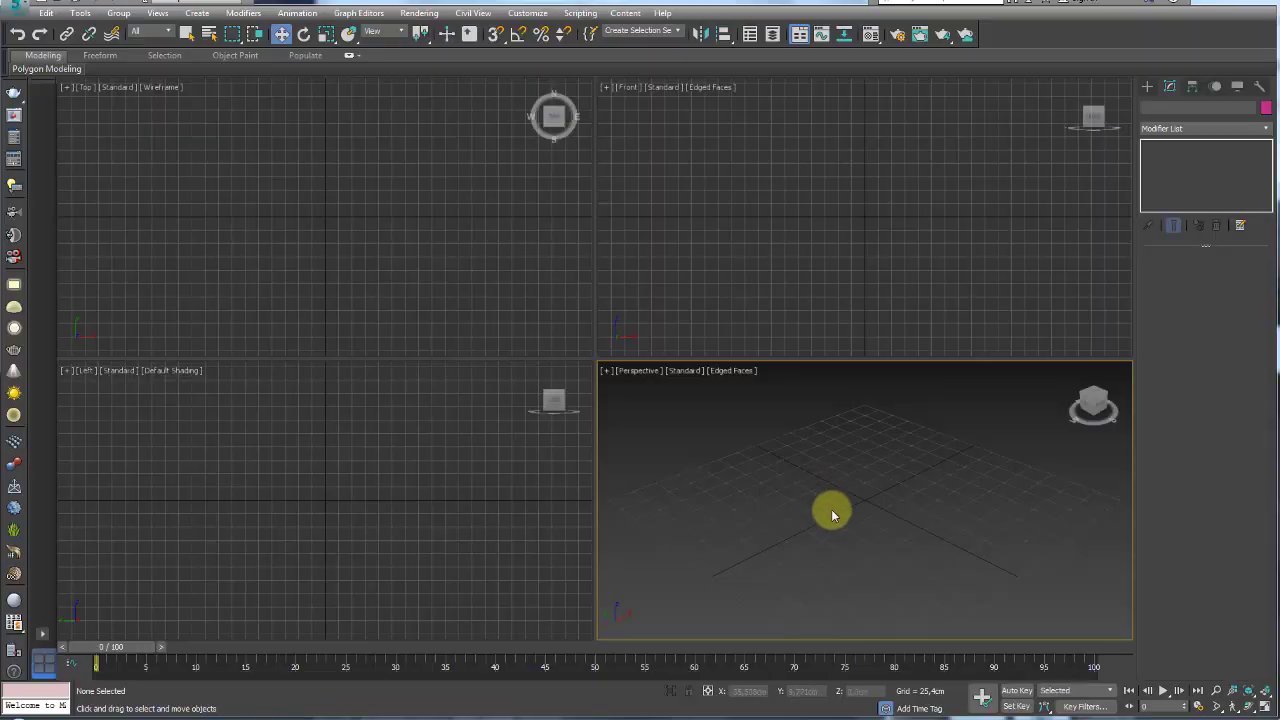
Draw a flat plane across the Perspective grid
mouse_move(862, 510)
middle_mouse_down("alt")
mouse_move(876, 518)
mouse_move(849, 489)
mouse_move(880, 503)
mouse_move(864, 497)
middle_mouse_up("alt")
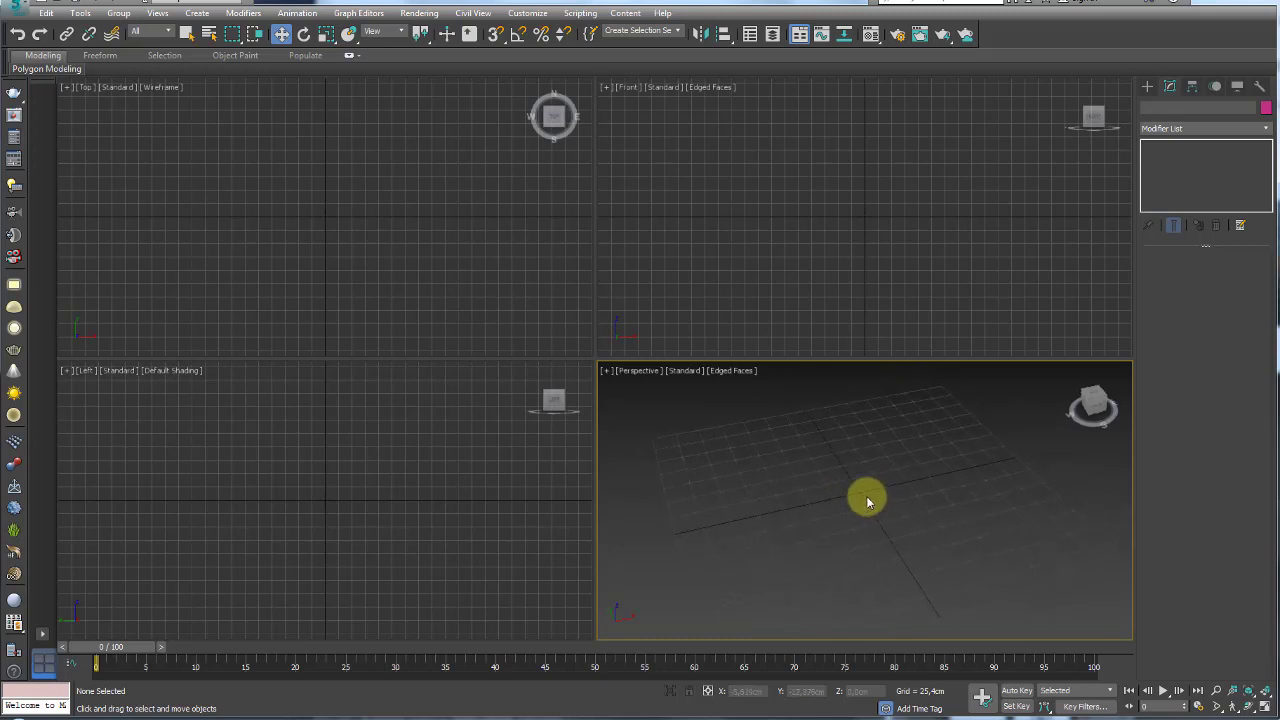
left_click(1147, 87)
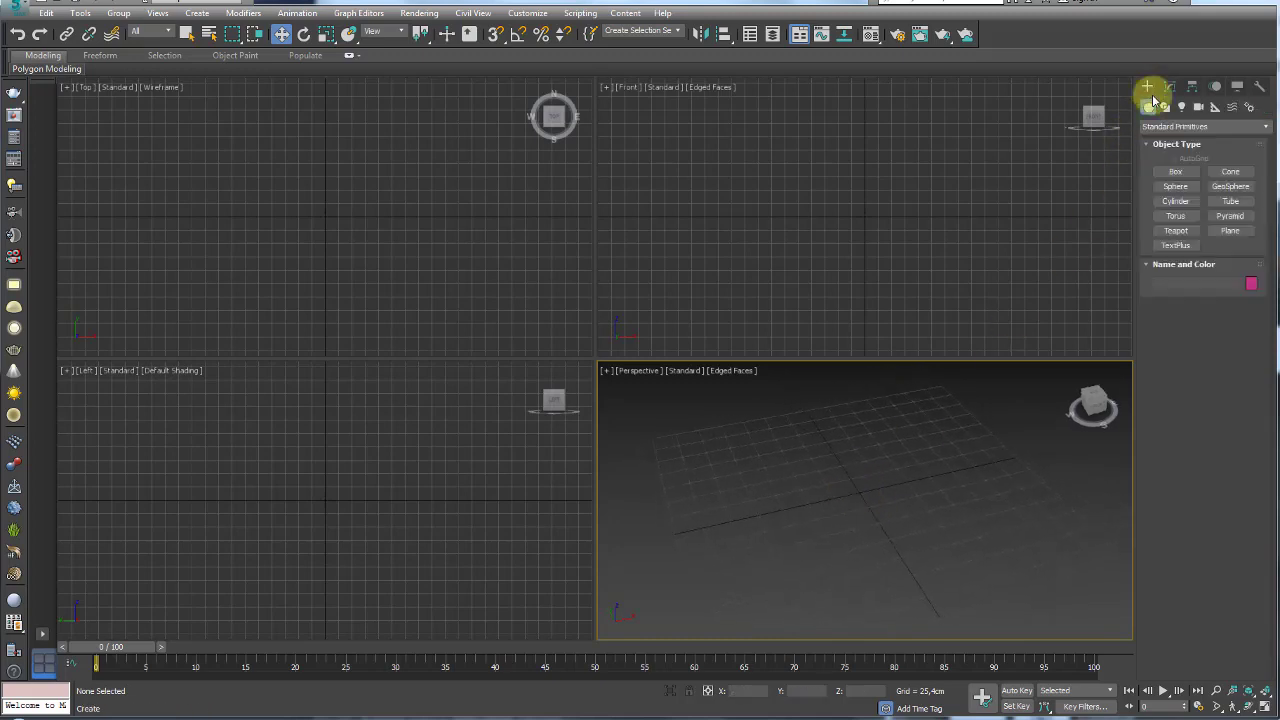
left_click(1230, 230)
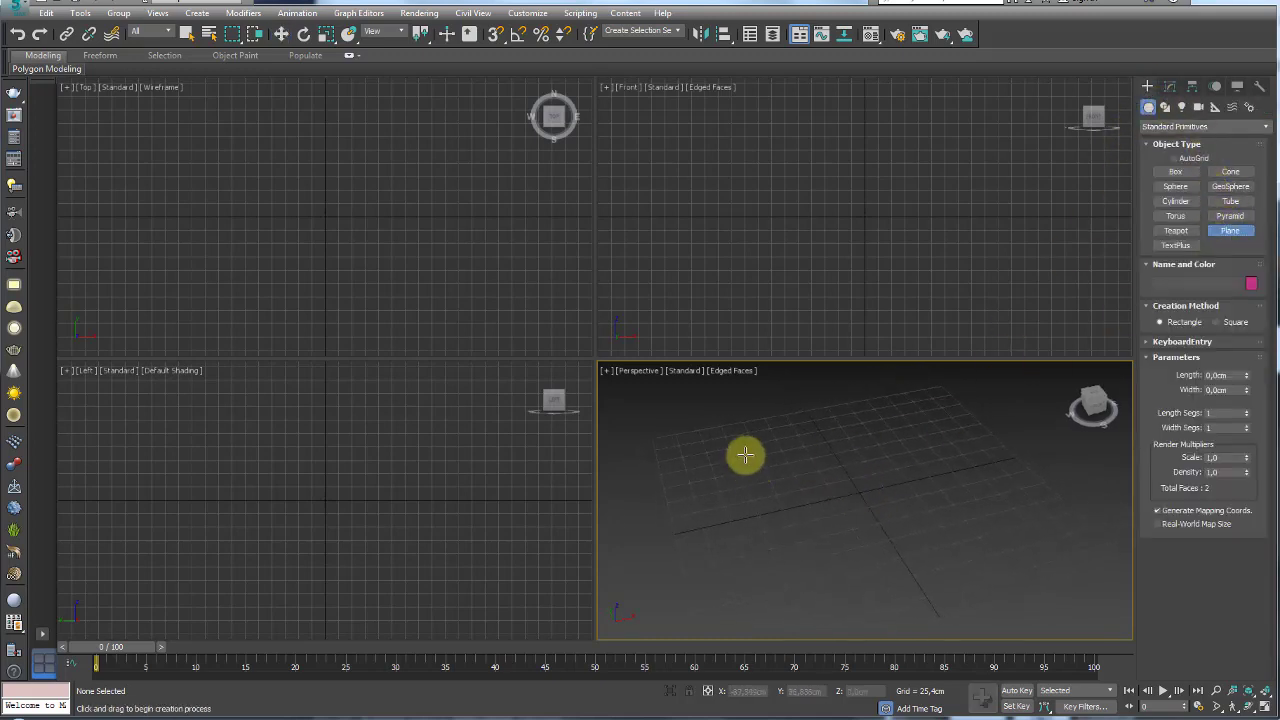
left_click_drag(669, 440, 1137, 571)
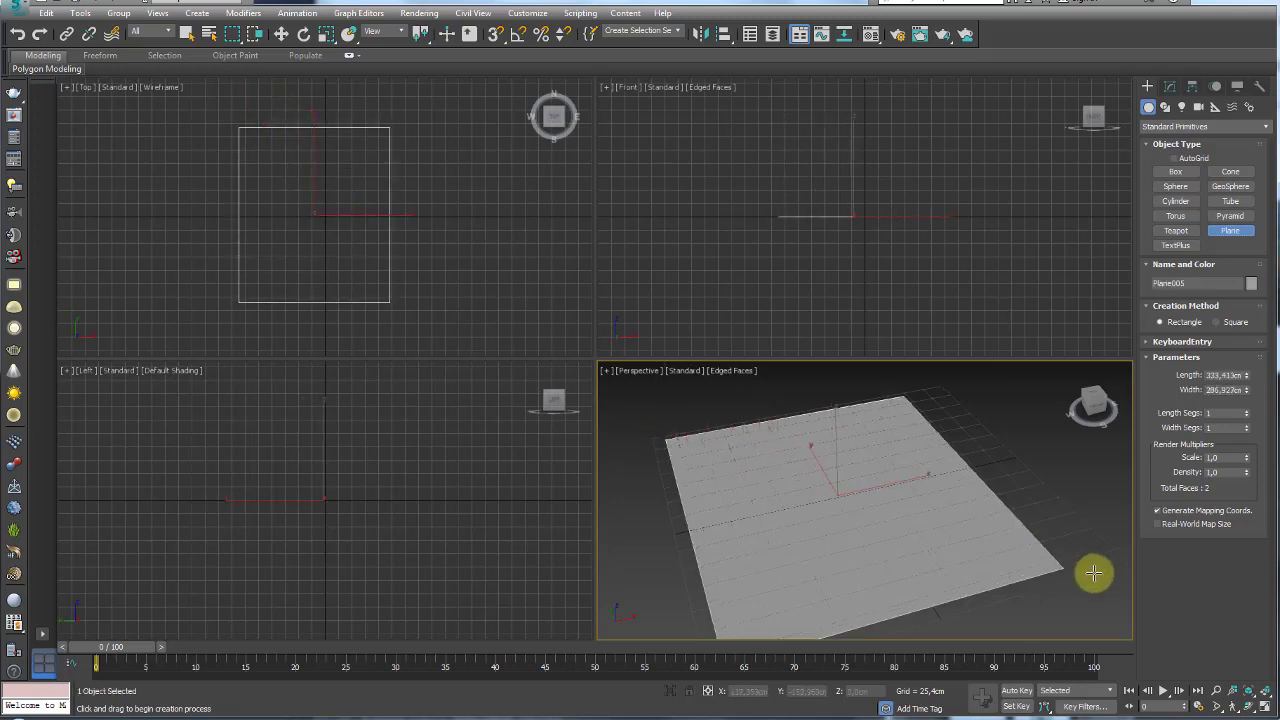
scroll(943, 494, "up", 3)
scroll(871, 480, "down", 4)
scroll(880, 463, "down", 1)
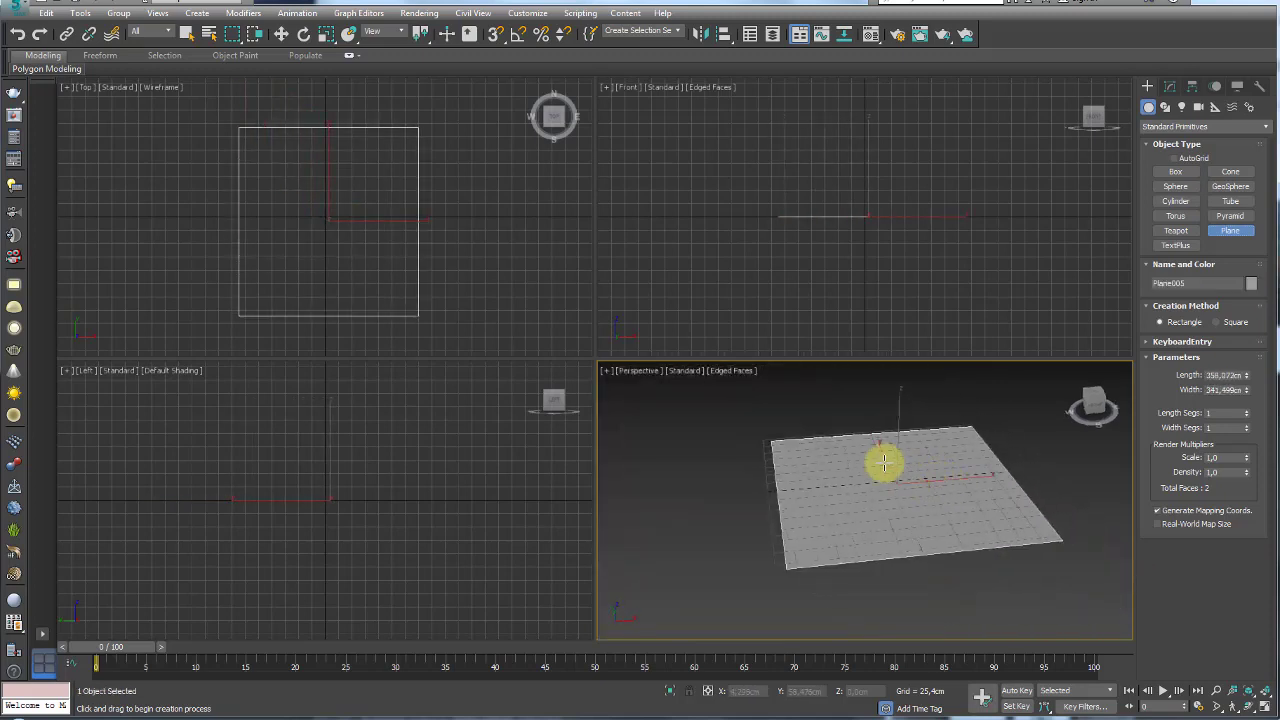
scroll(897, 473, "up", 3)
scroll(1020, 430, "up", 1)
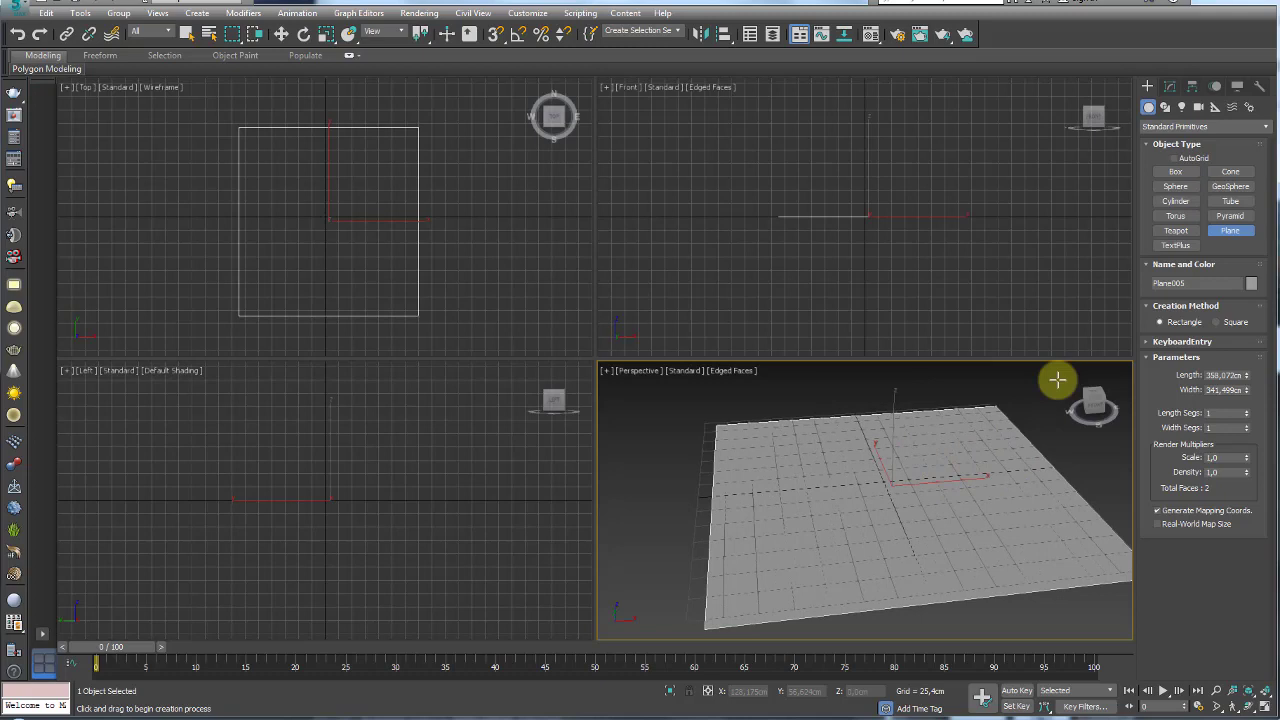
Add a sphere of about 50.6 cm radius resting on the plane with Base To Pivot, and maximize Perspective
left_click(1175, 186)
left_click_drag(886, 477, 928, 500)
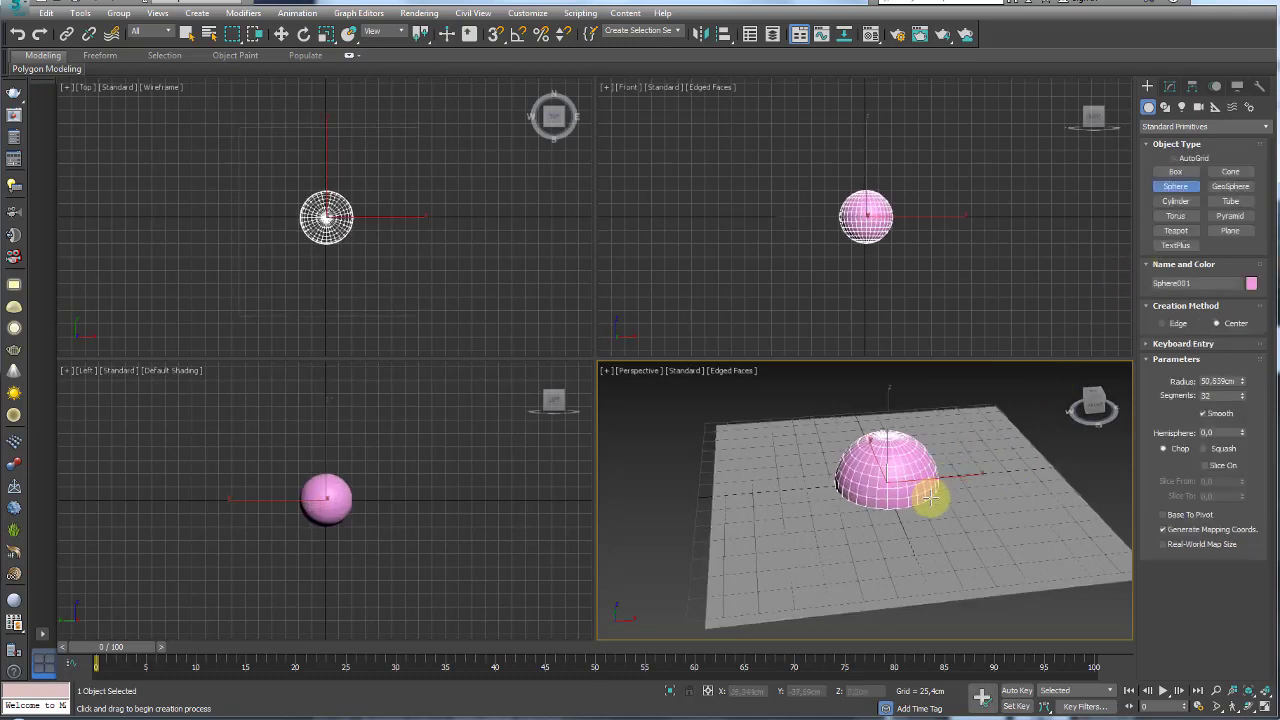
left_click(1164, 514)
mouse_move(876, 416)
middle_mouse_down("alt")
mouse_move(823, 457)
mouse_move(846, 469)
middle_mouse_up("alt")
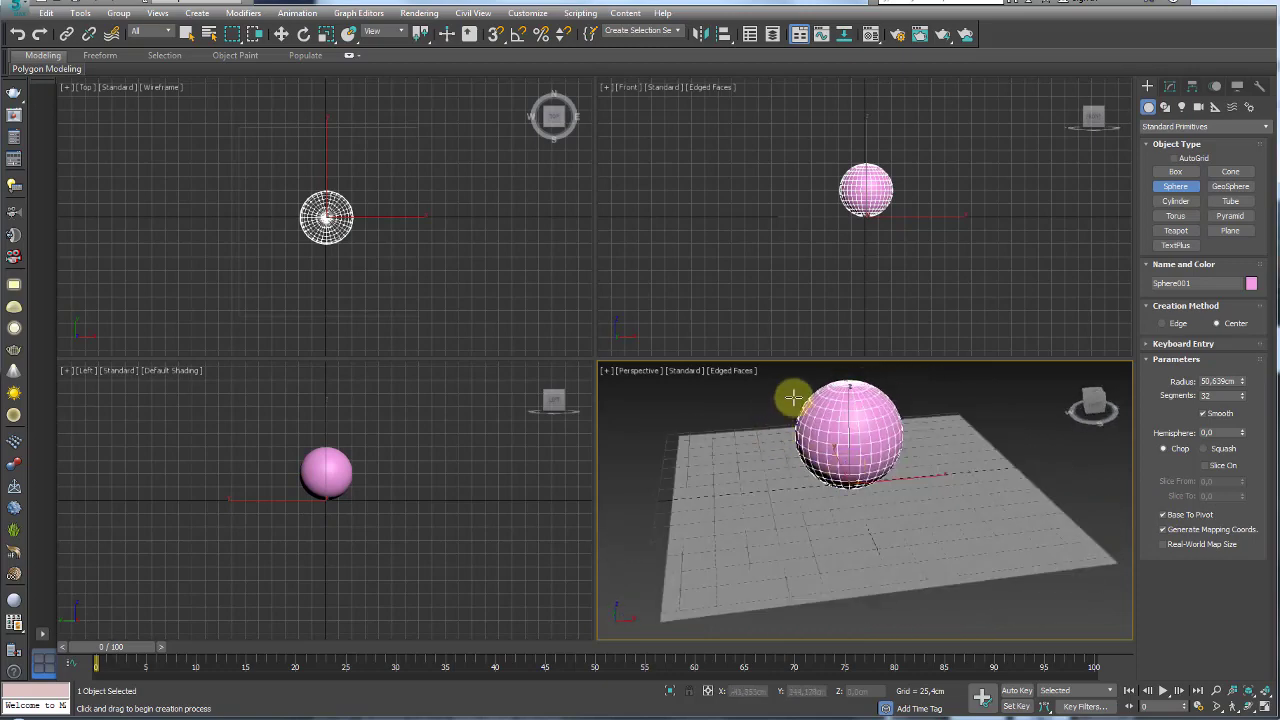
middle_click_drag(789, 394, 922, 430)
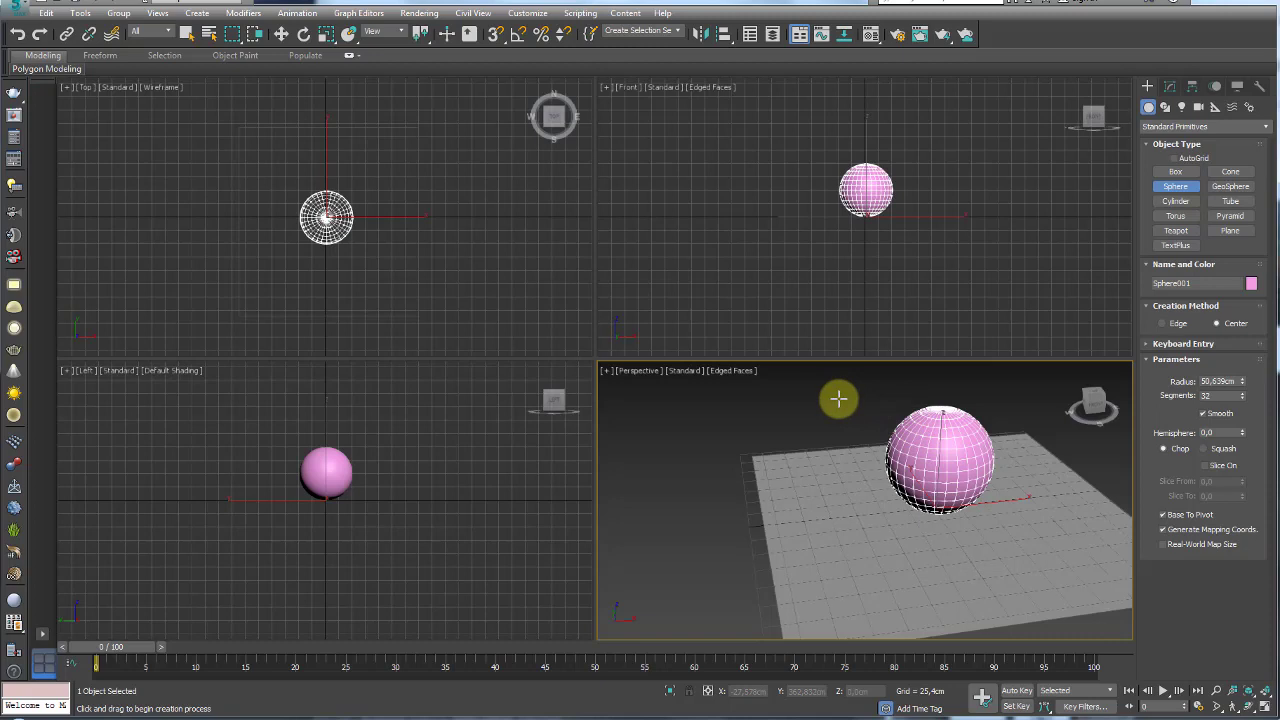
mouse_move(838, 399)
middle_mouse_down("alt")
mouse_move(809, 409)
mouse_move(843, 414)
middle_mouse_up("alt")
scroll(813, 409, "down", 2)
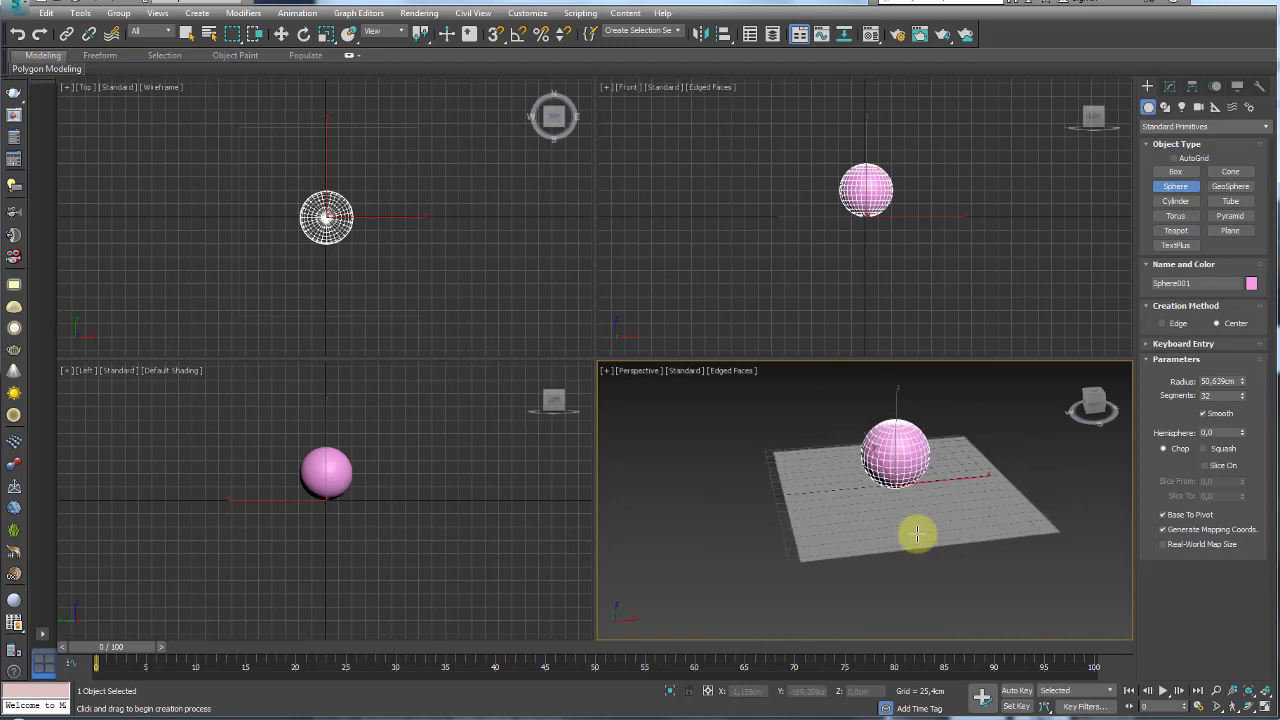
left_click(1264, 702)
middle_click_drag(948, 378, 975, 520, "alt")
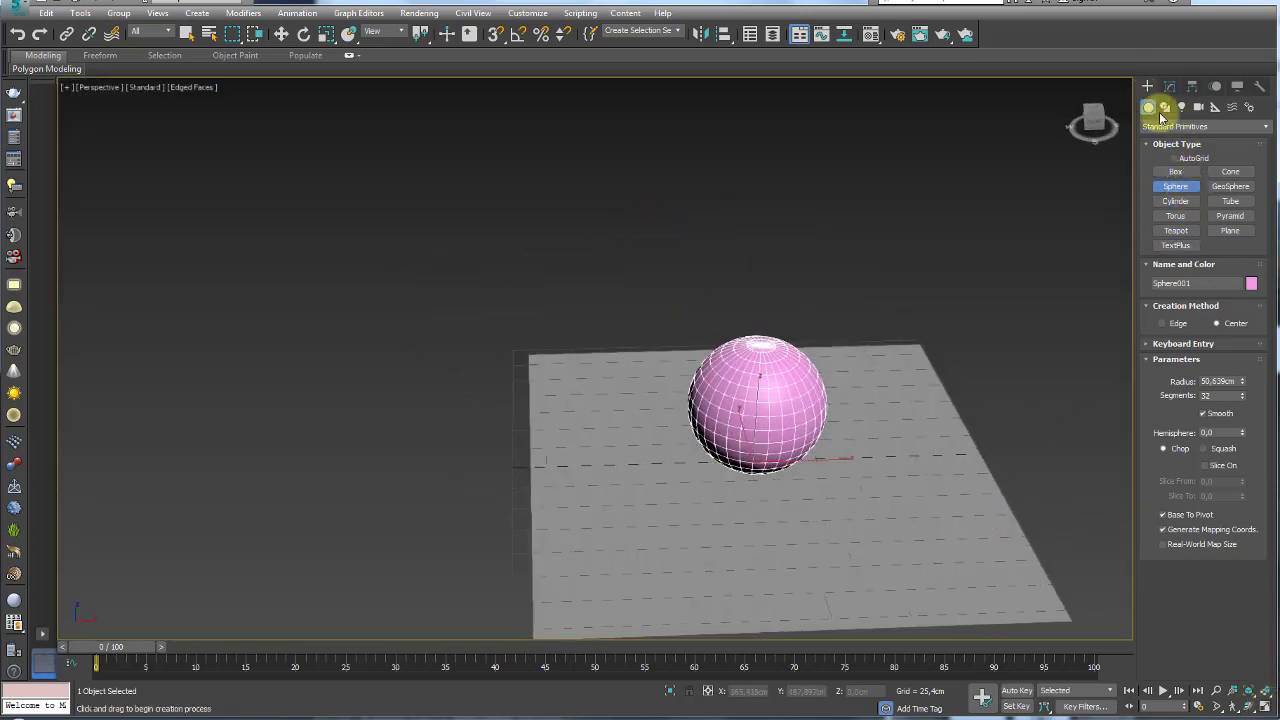
Place a Target Direct light aiming from the left at the sphere
left_click(1181, 106)
left_click(1200, 126)
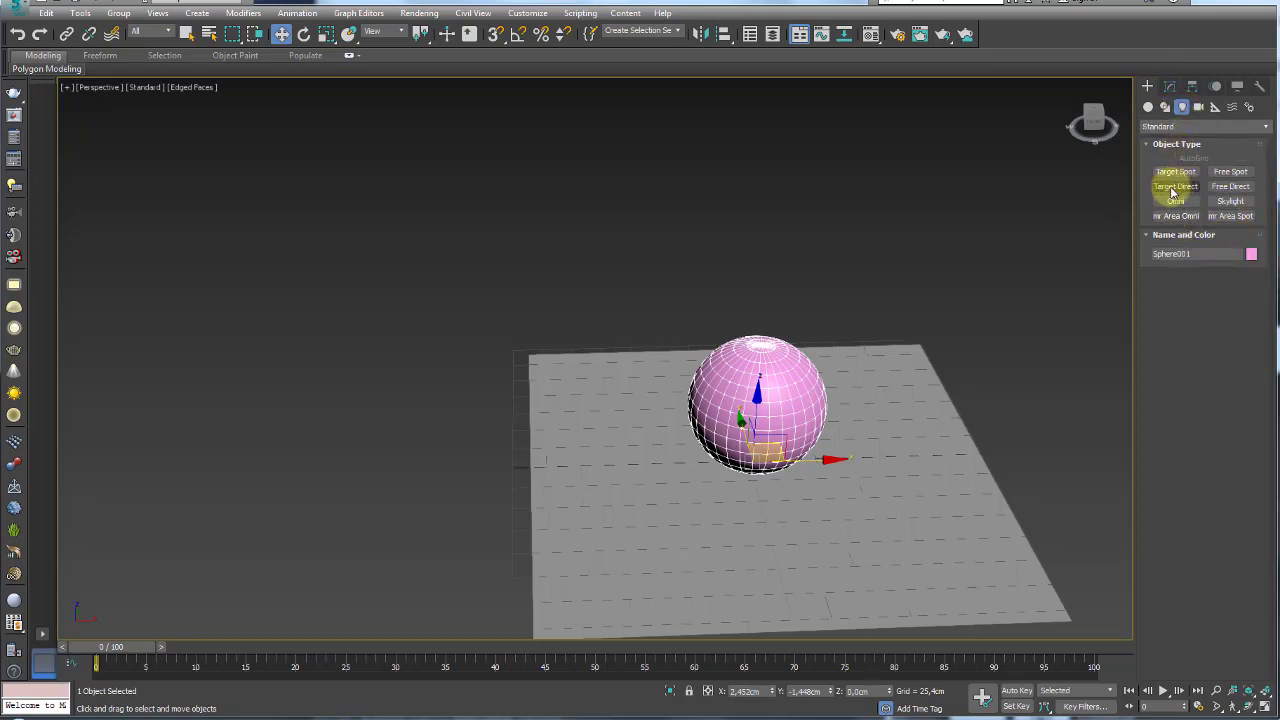
left_click(1176, 190)
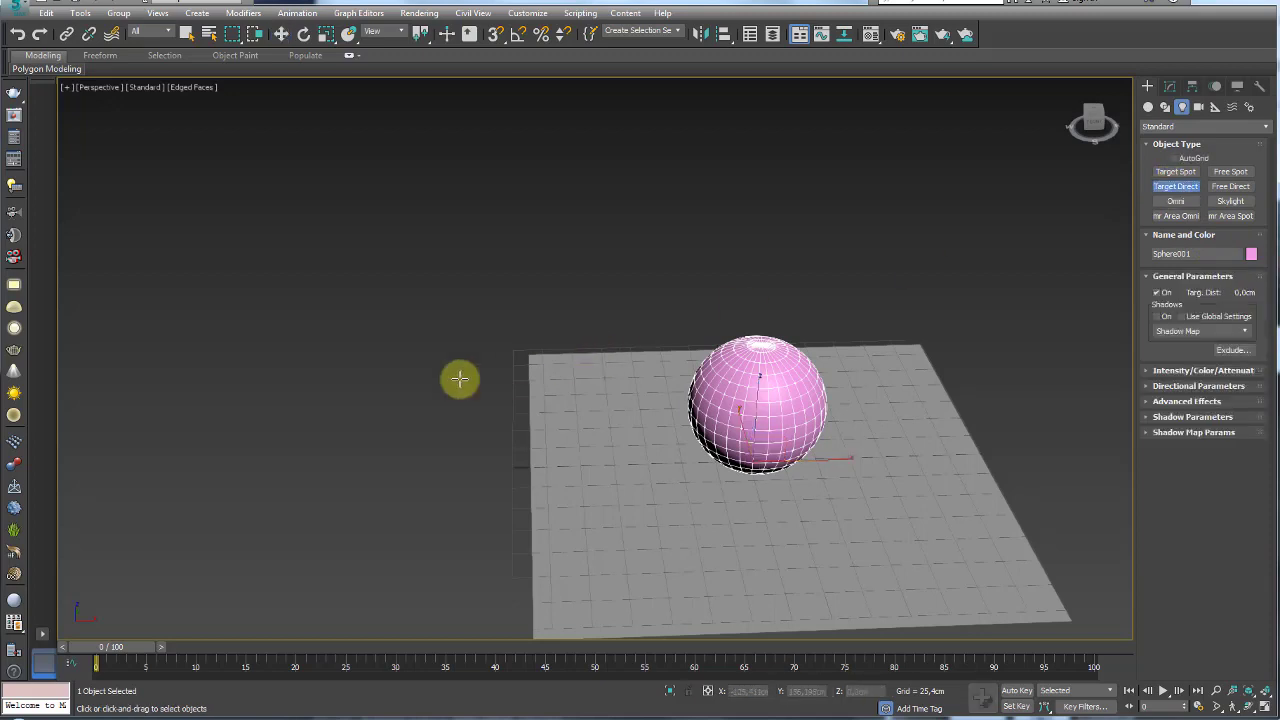
left_click_drag(457, 380, 851, 451)
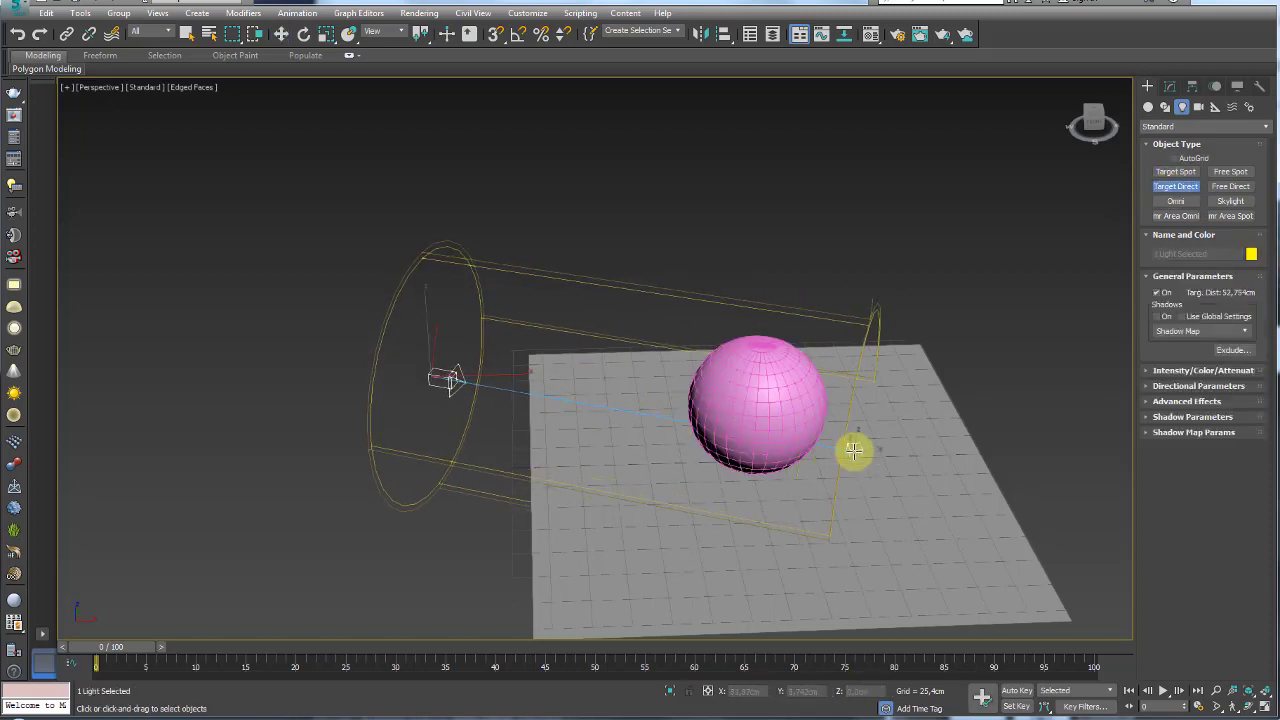
right_click(483, 418)
mouse_move(483, 418)
middle_mouse_down("alt")
mouse_move(471, 367)
mouse_move(723, 358)
mouse_move(683, 405)
mouse_move(835, 307)
middle_mouse_up("alt")
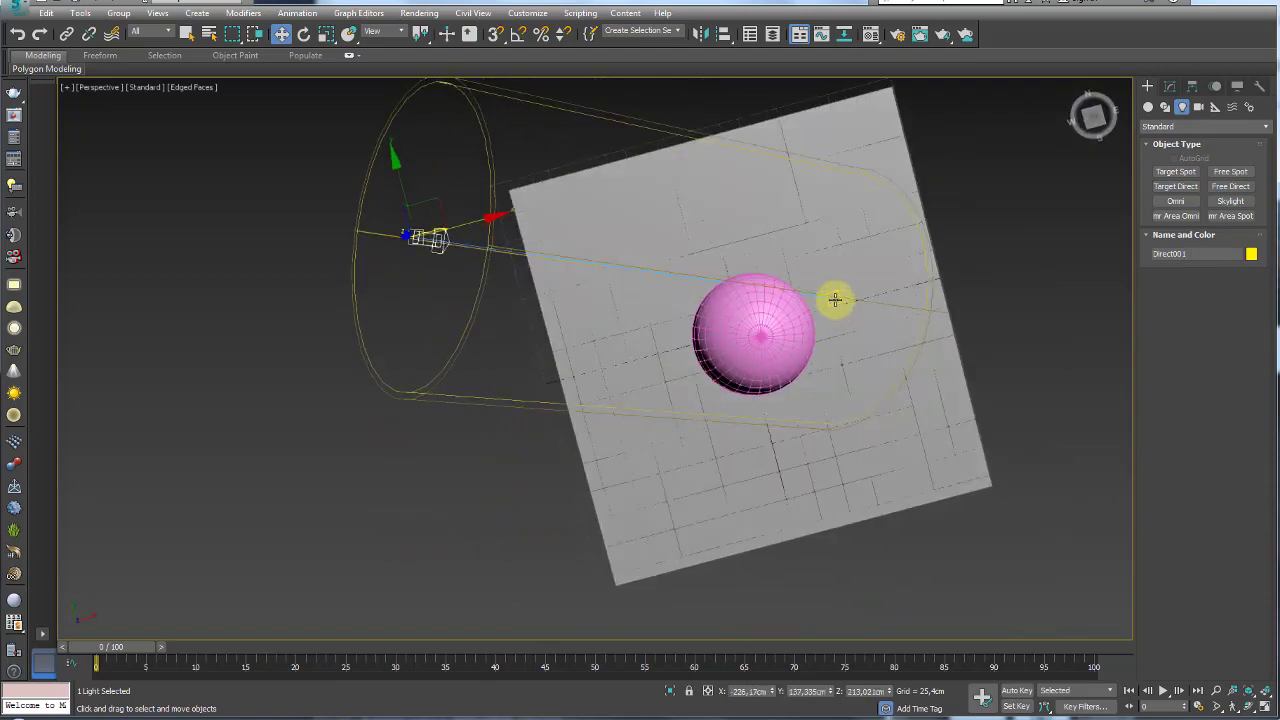
Lower the light's target toward the plane and show the safe frames
left_click(835, 300)
left_click_drag(843, 262, 846, 337)
mouse_move(846, 337)
middle_mouse_down("alt")
mouse_move(848, 265)
mouse_move(846, 280)
mouse_move(866, 286)
mouse_move(800, 354)
mouse_move(717, 343)
mouse_move(775, 364)
middle_mouse_up("alt")
scroll(736, 348, "up", 3)
scroll(757, 371, "up", 3)
key("shift+f")
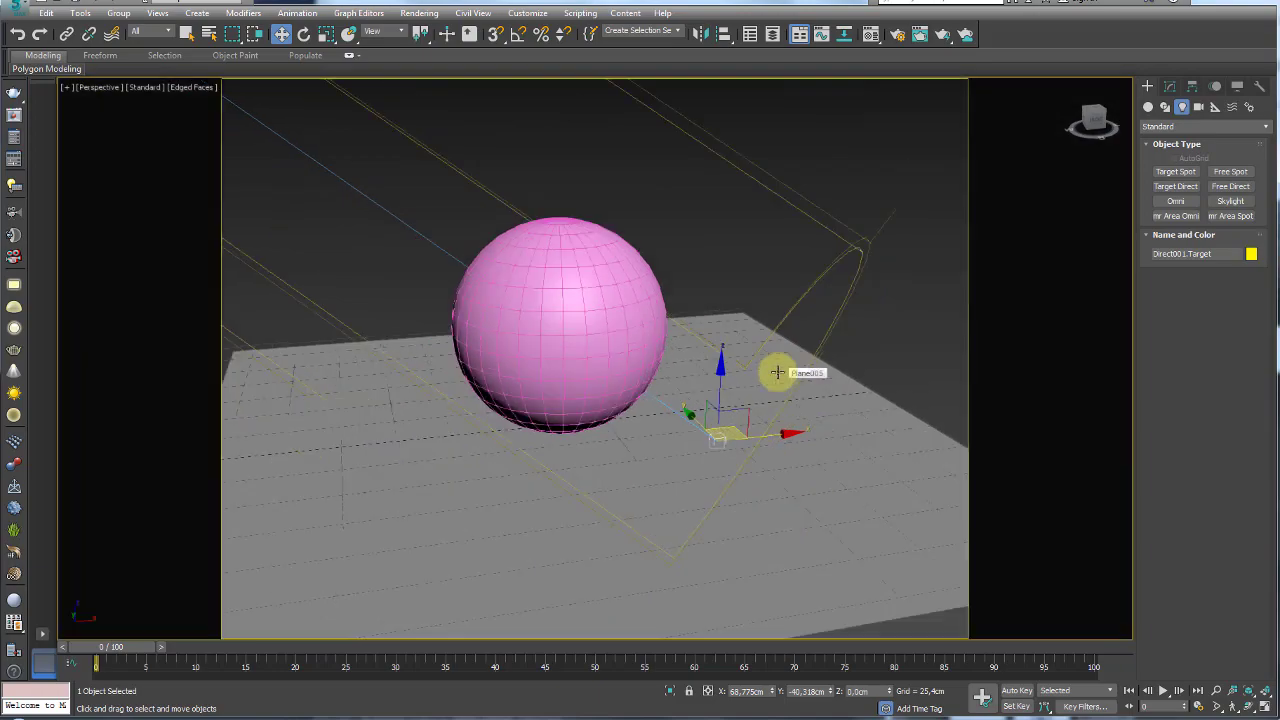
mouse_move(939, 562)
middle_mouse_down("alt")
mouse_move(766, 449)
mouse_move(714, 457)
mouse_move(851, 451)
mouse_move(868, 429)
middle_mouse_up("alt")
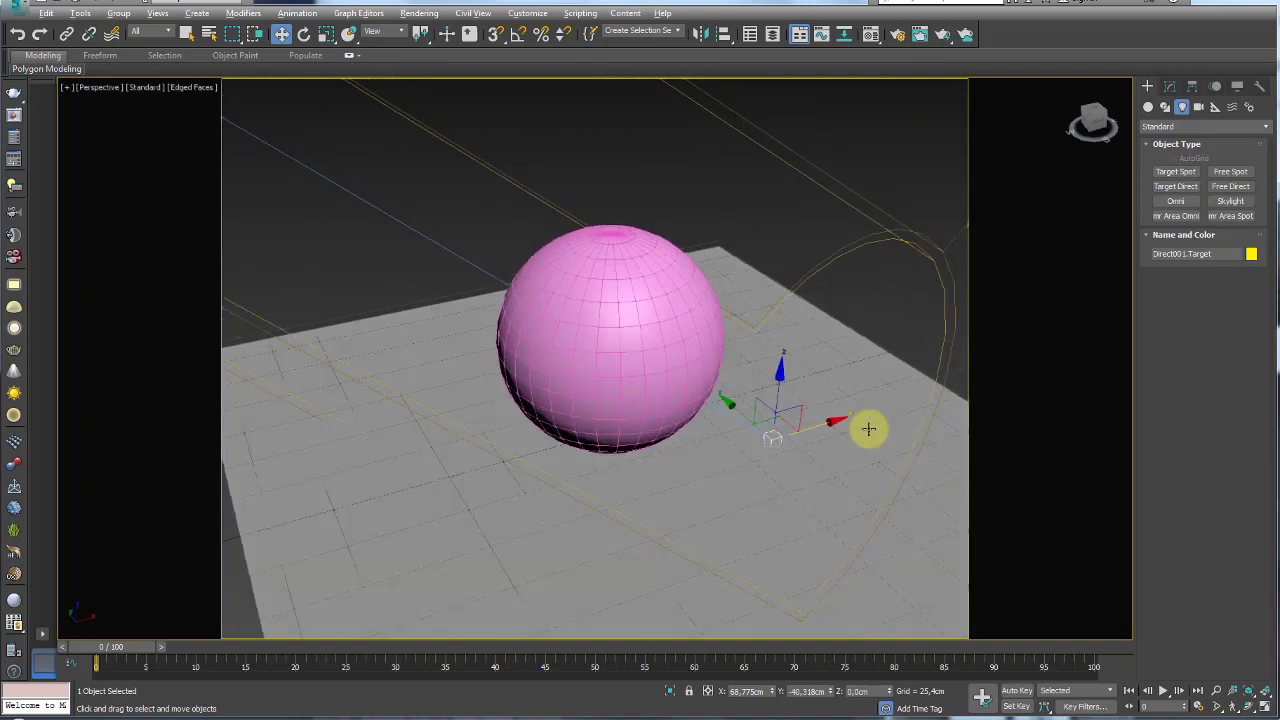
Test-render the Perspective view and select the Direct001 light
left_click(943, 37)
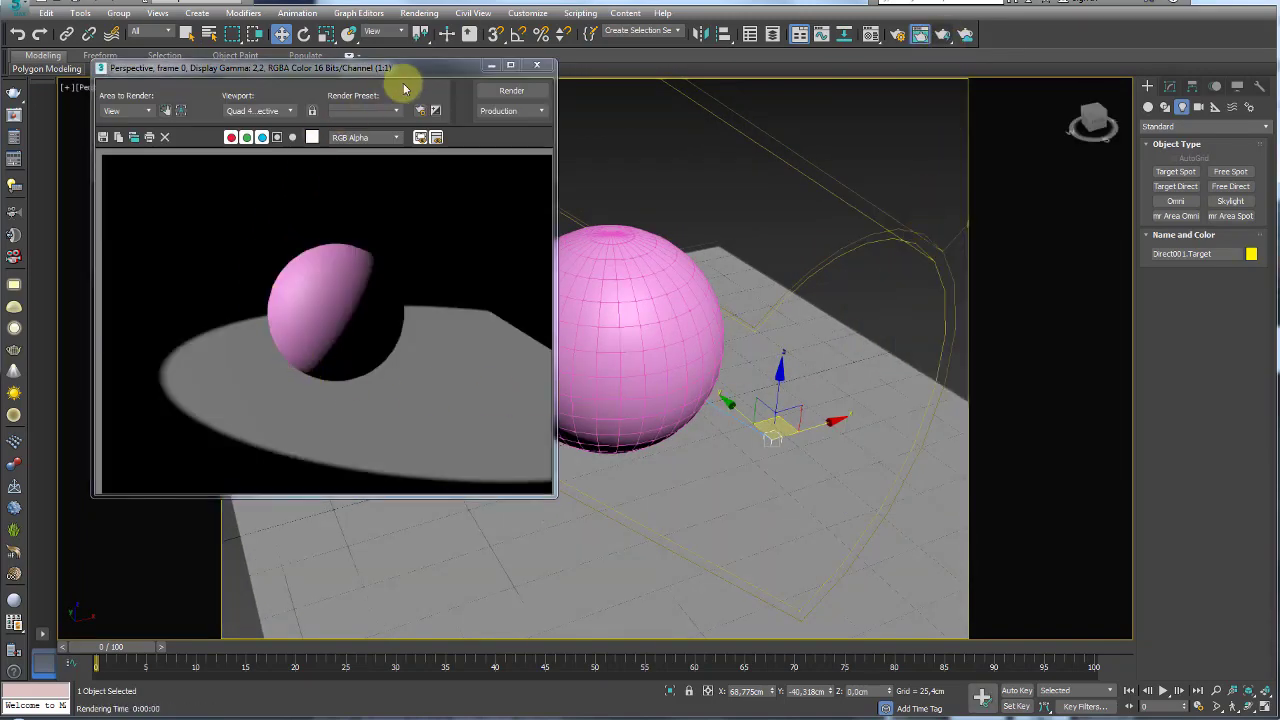
mouse_move(663, 214)
middle_mouse_down("alt")
mouse_move(783, 277)
mouse_move(789, 243)
mouse_move(898, 303)
middle_mouse_up("alt")
left_click(660, 245)
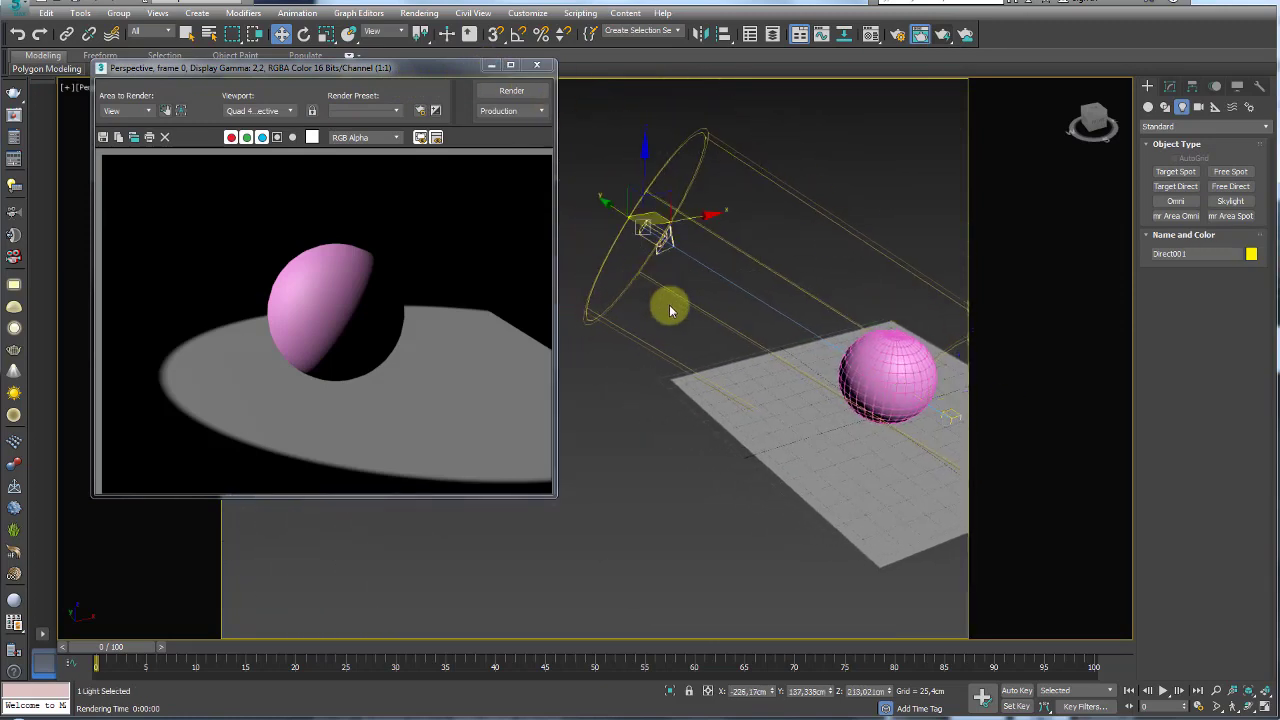
middle_click_drag(669, 306, 723, 331, "alt")
Turn on shadows in Direct001's Shadow Parameters
left_click(1170, 88)
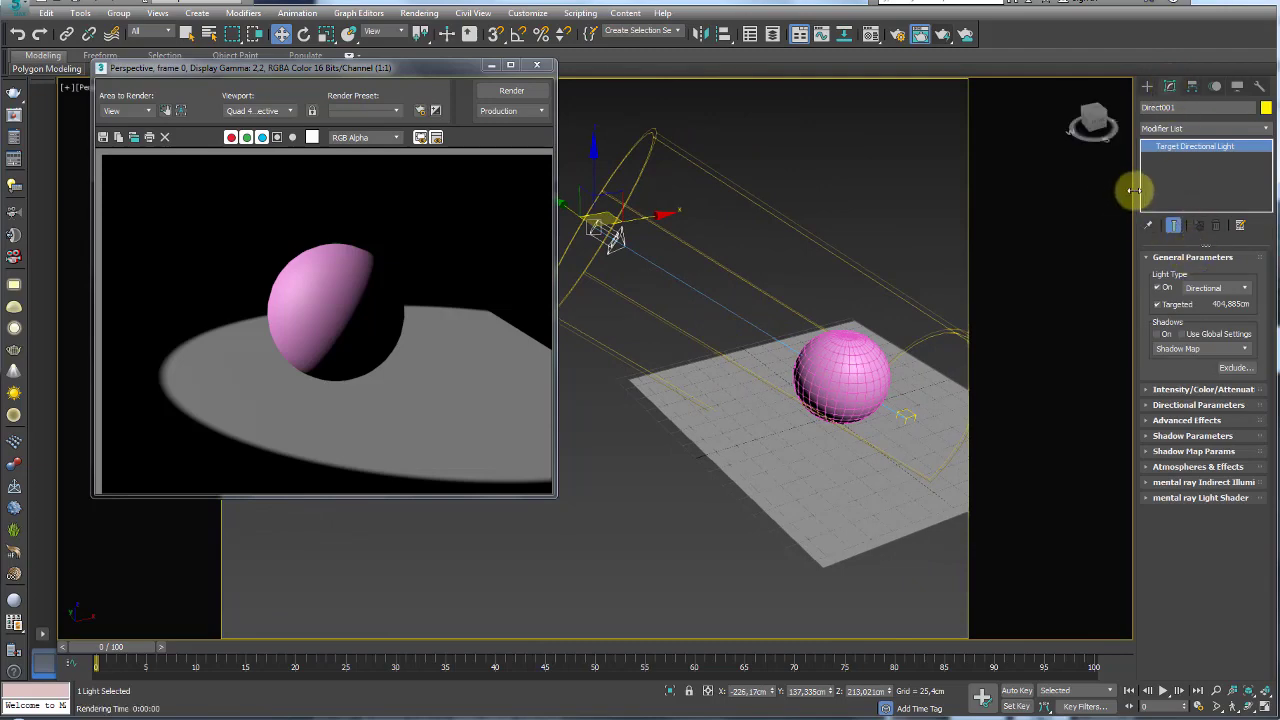
left_click_drag(1134, 190, 1015, 192)
left_click(1069, 436)
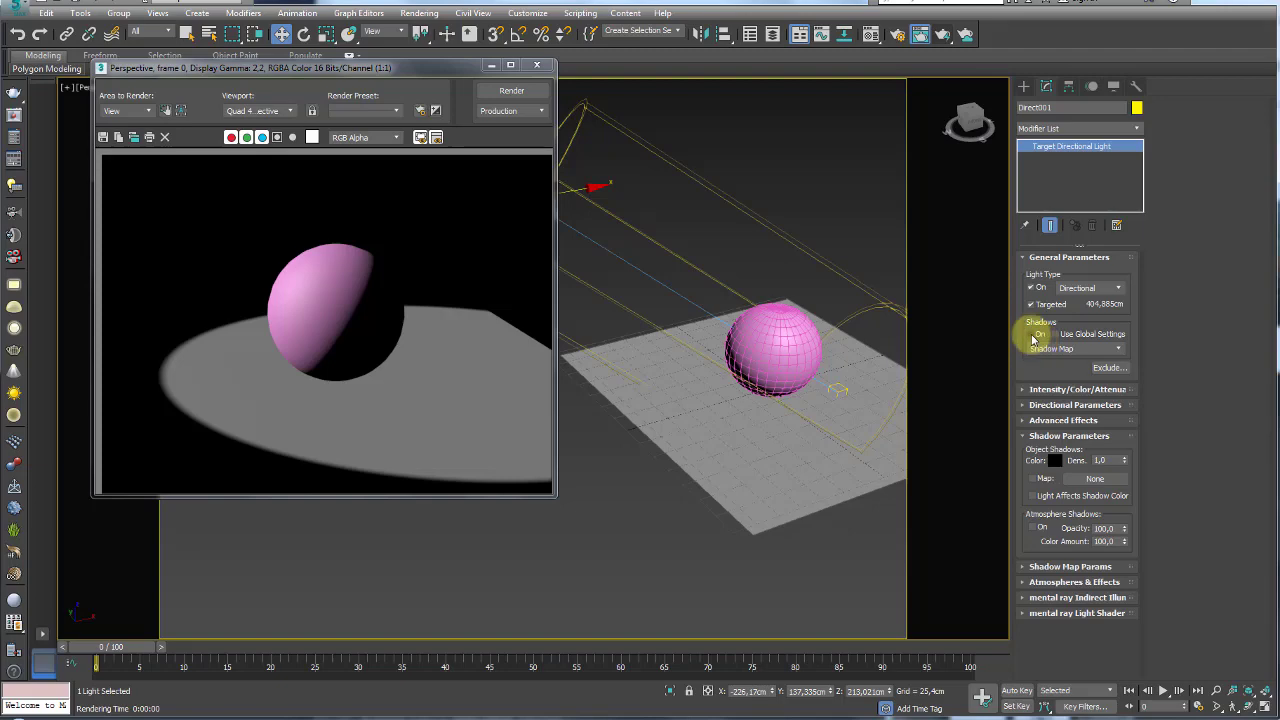
middle_click_drag(794, 391, 681, 390, "alt")
left_click(943, 34)
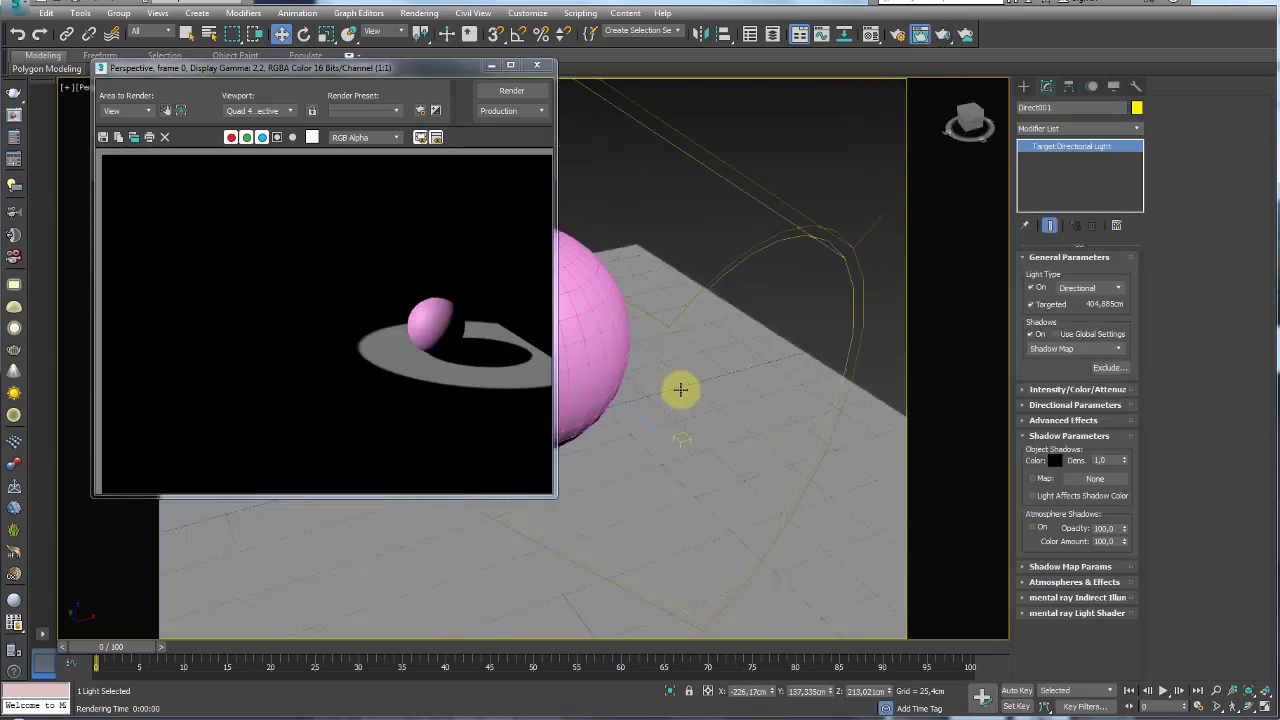
Render the sphere with its shadow on the plane and close the frame window
left_click(943, 34)
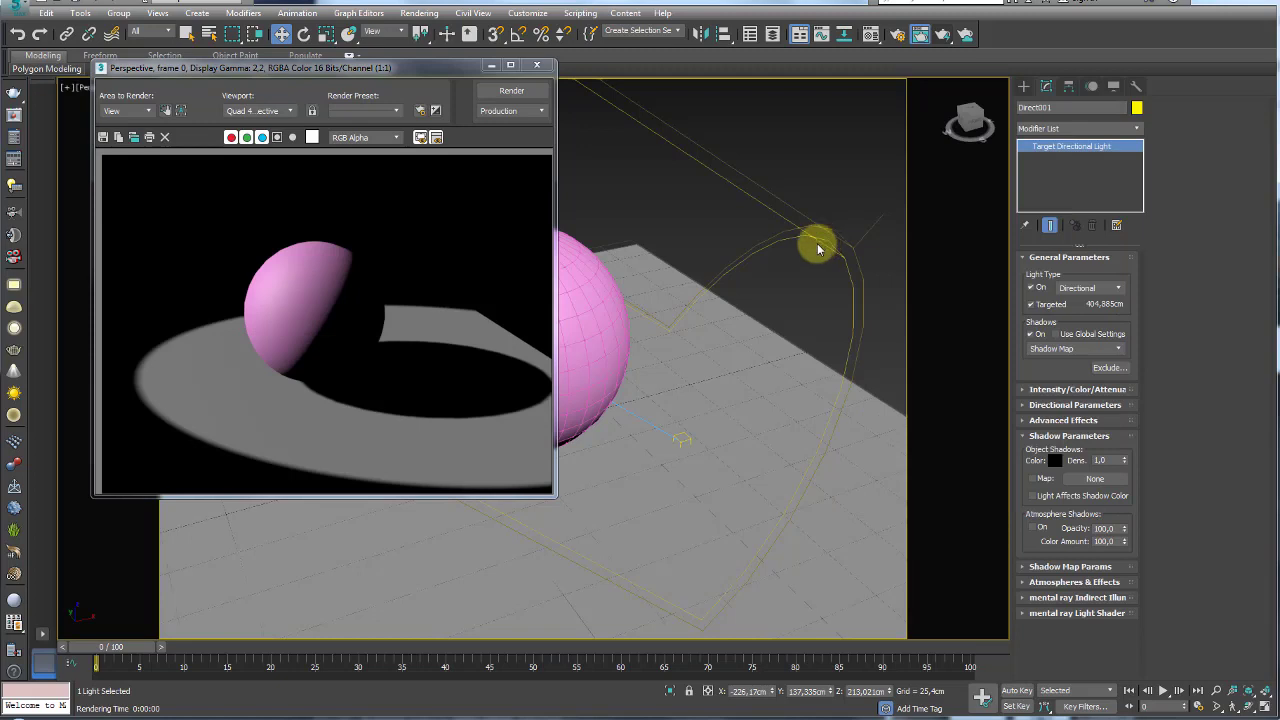
left_click(536, 65)
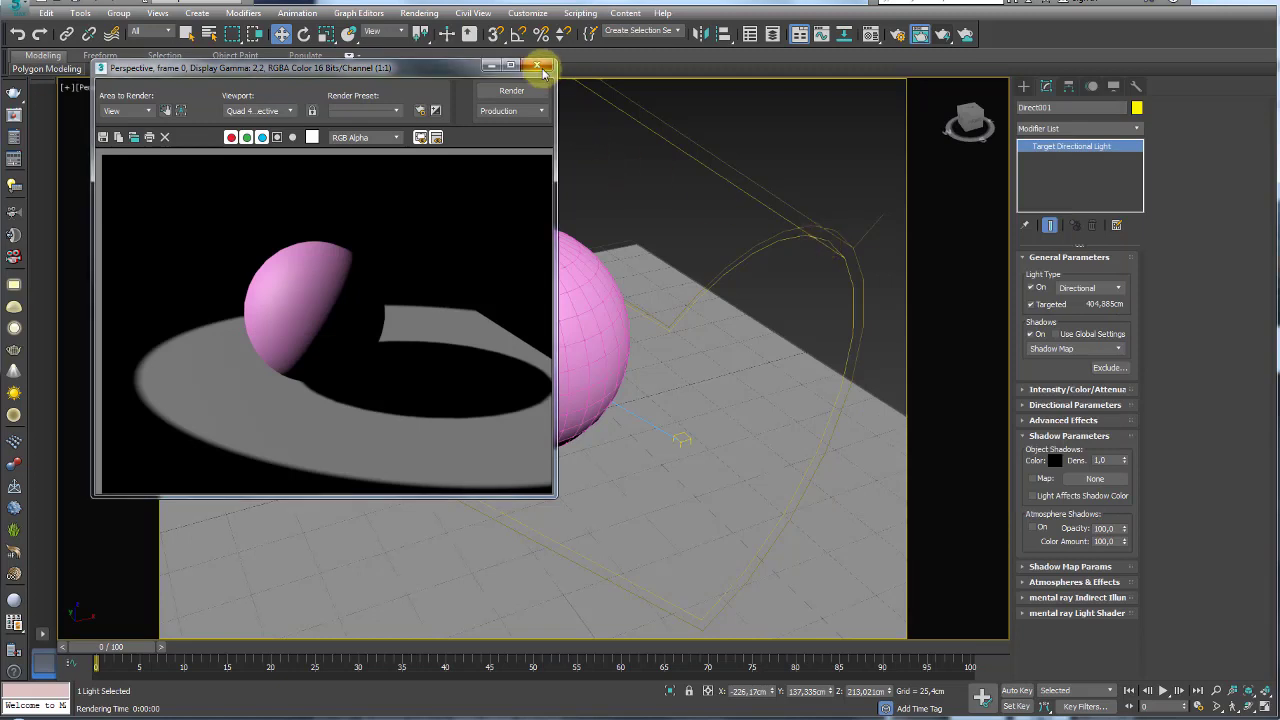
scroll(594, 191, "down", 2)
scroll(606, 206, "down", 4)
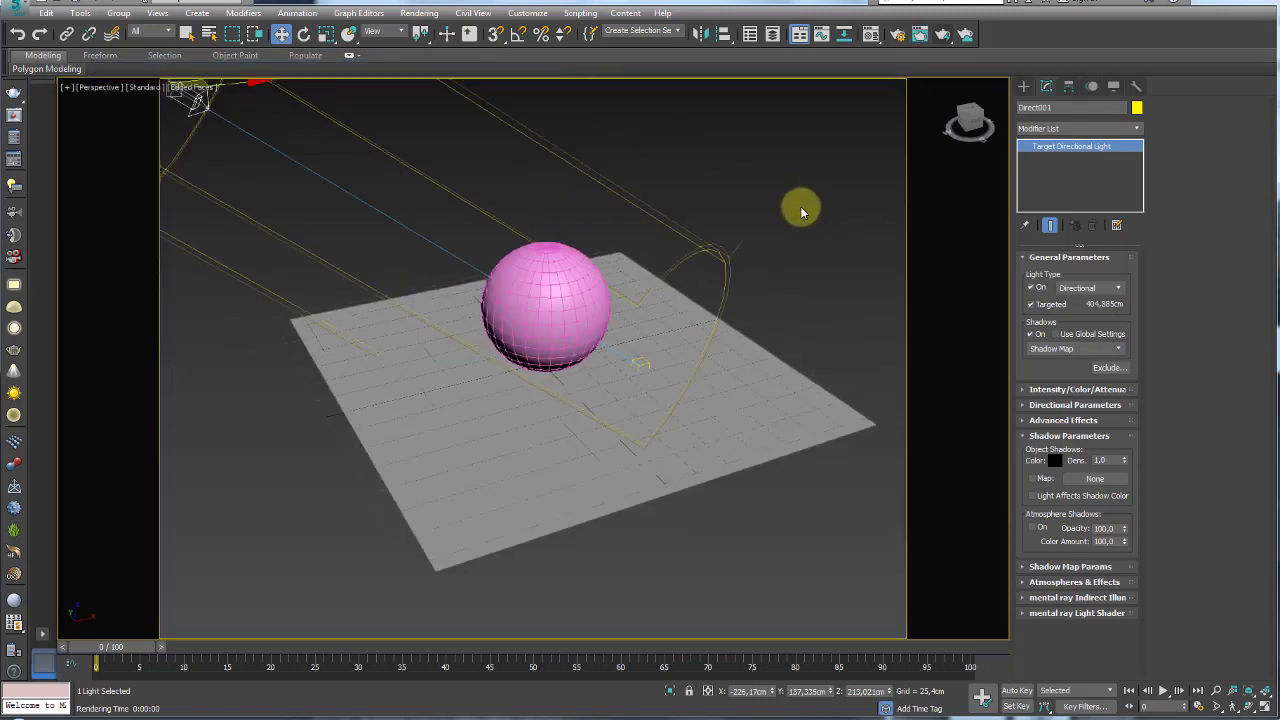
middle_click_drag(803, 206, 626, 286, "alt")
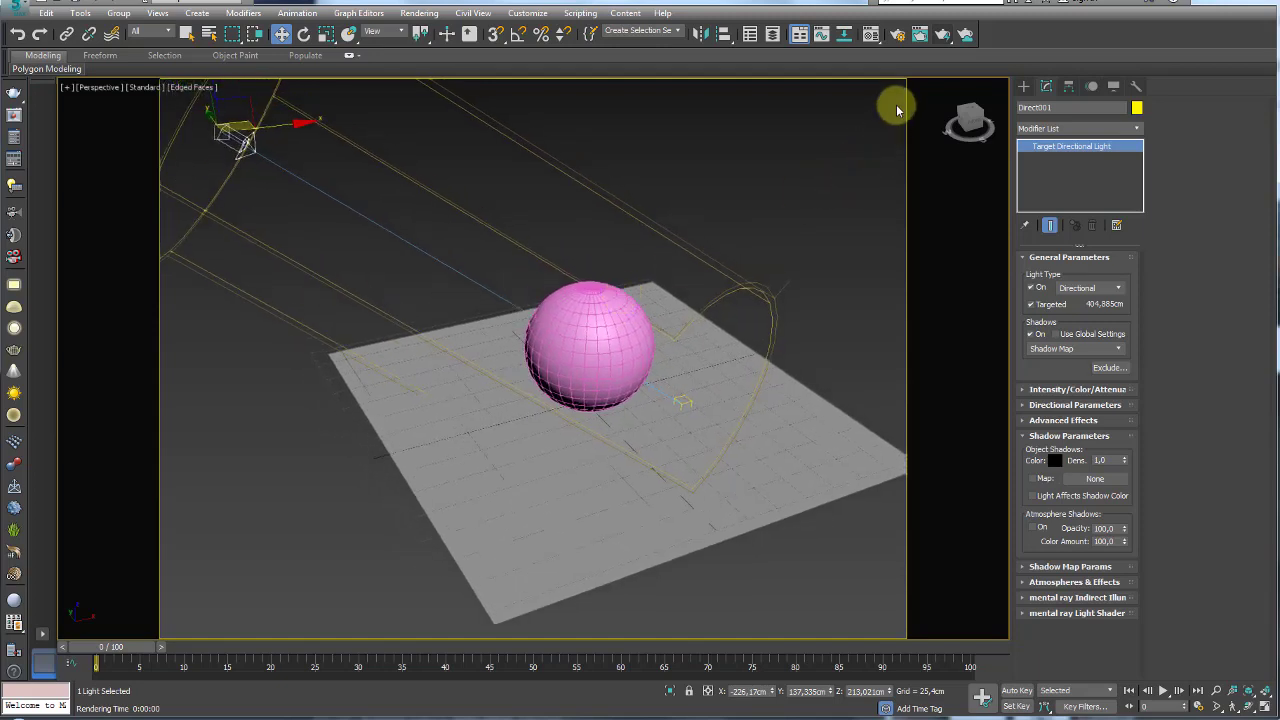
Set the renderer to NVIDIA mental ray, render a test, and close both render windows
left_click(898, 36)
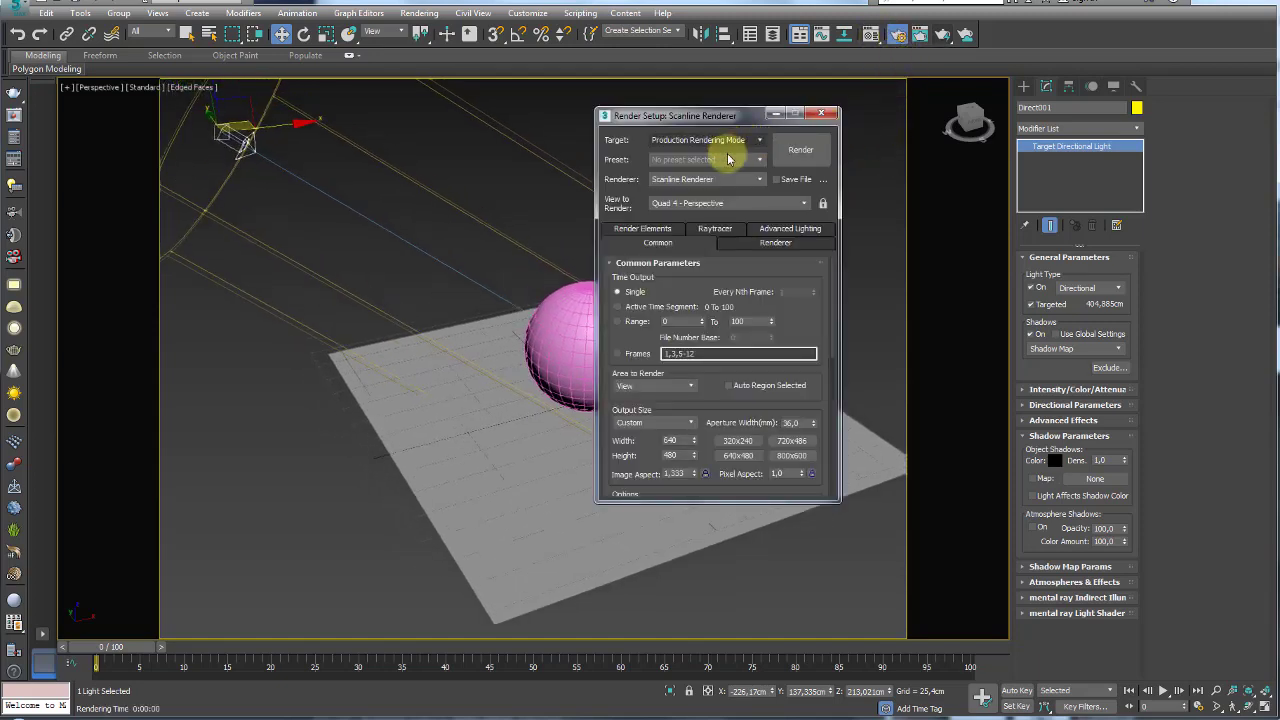
left_click(658, 181)
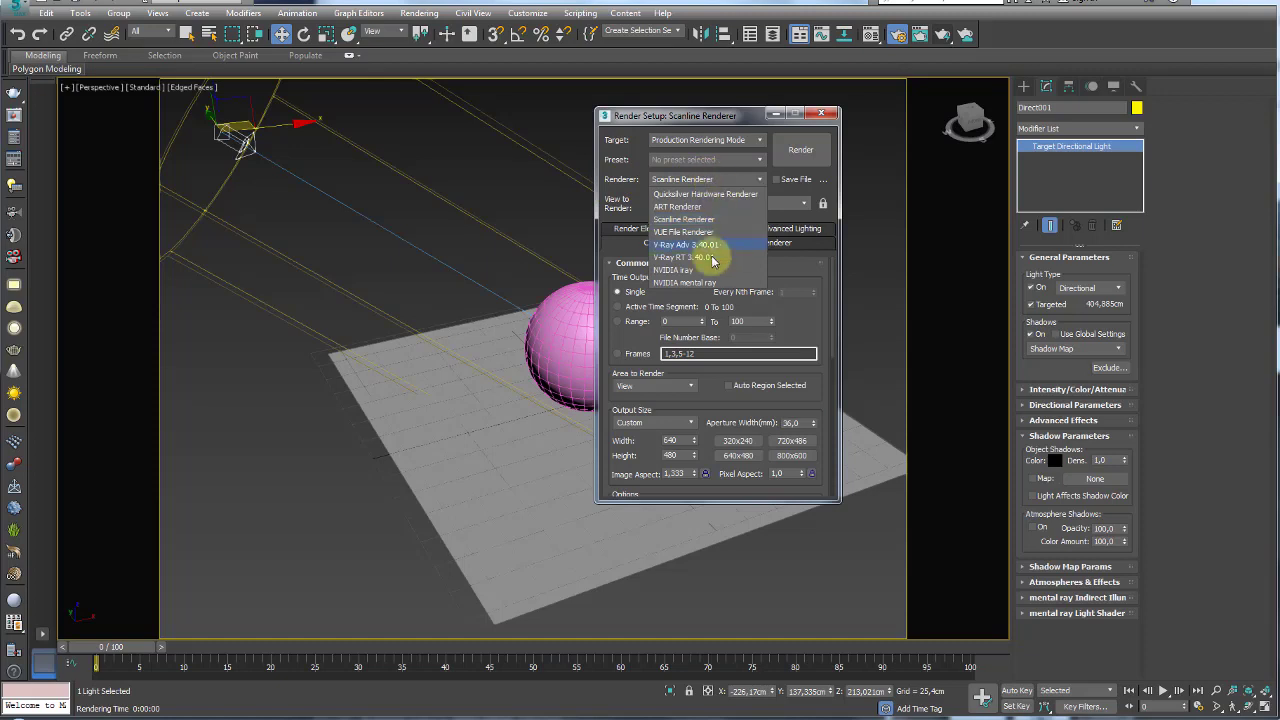
left_click(695, 284)
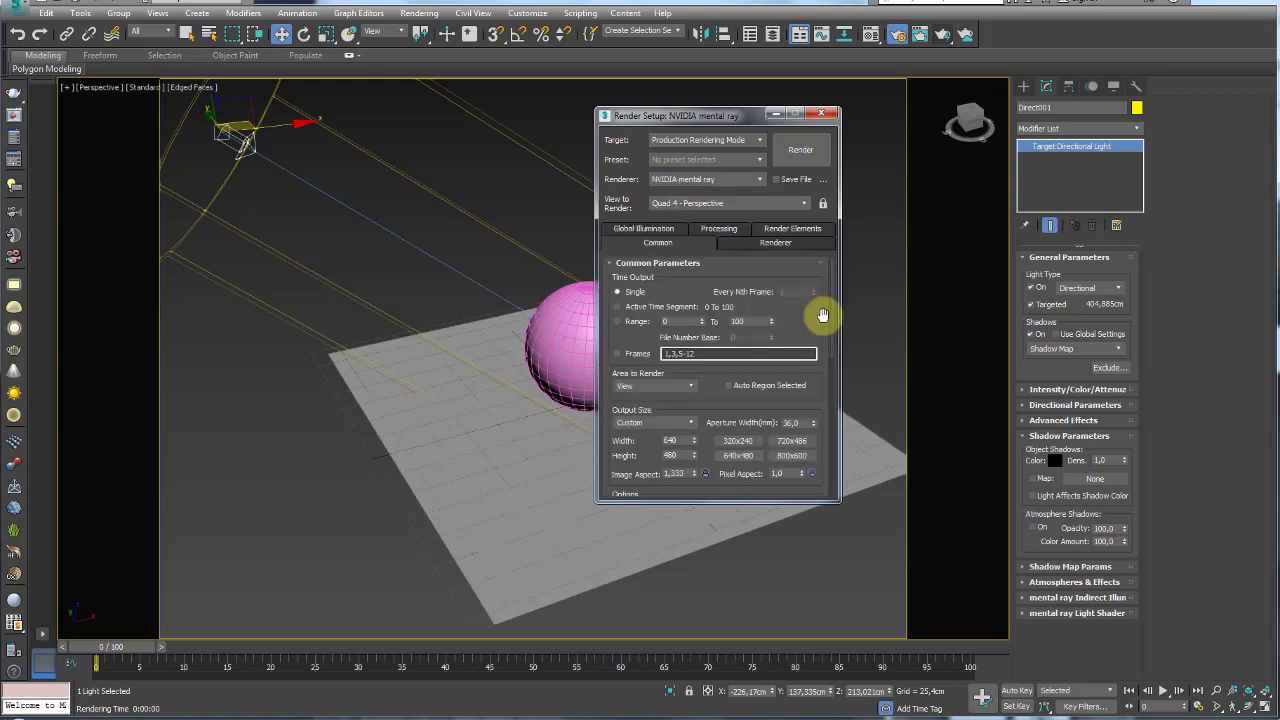
left_click(805, 152)
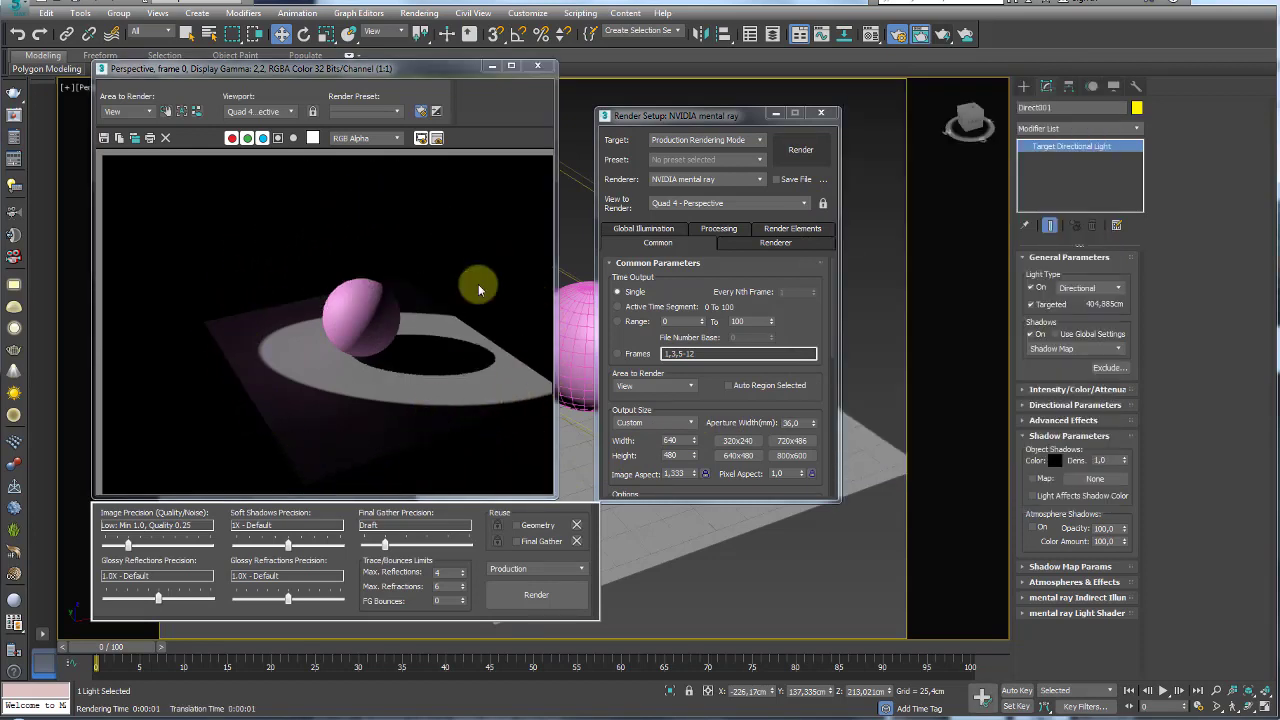
left_click(537, 65)
left_click(820, 118)
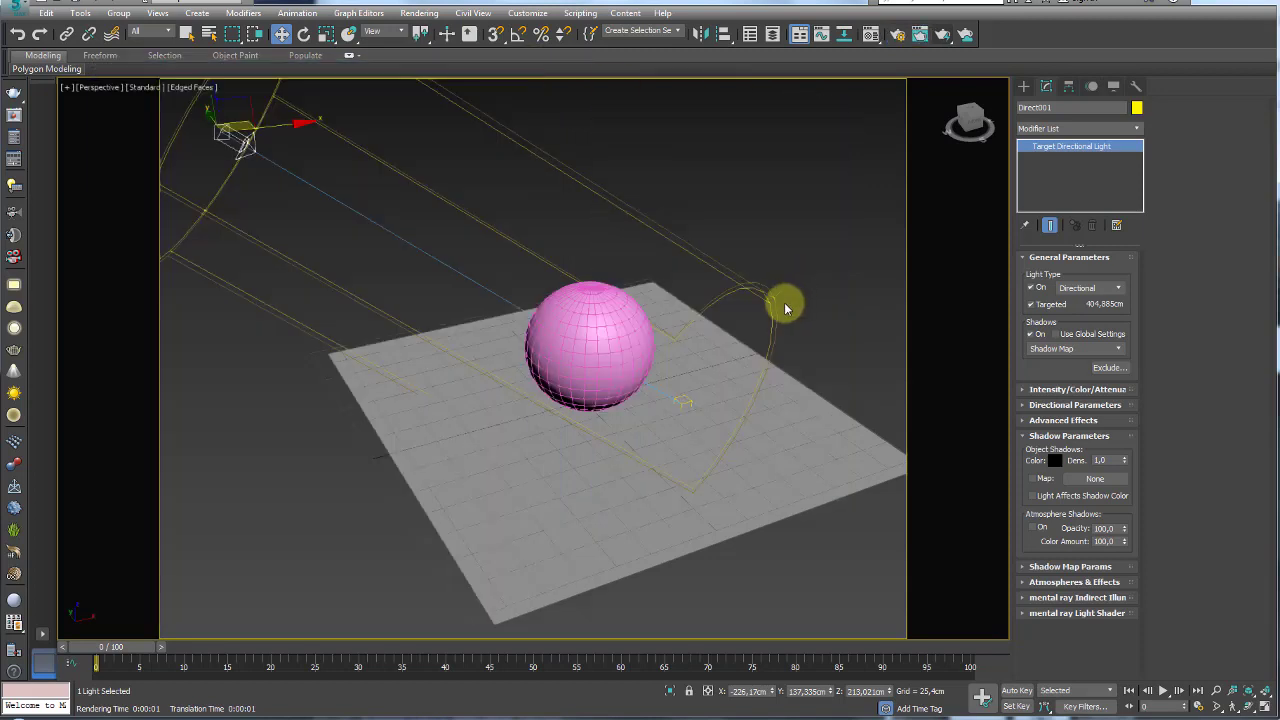
middle_click_drag(786, 300, 745, 309)
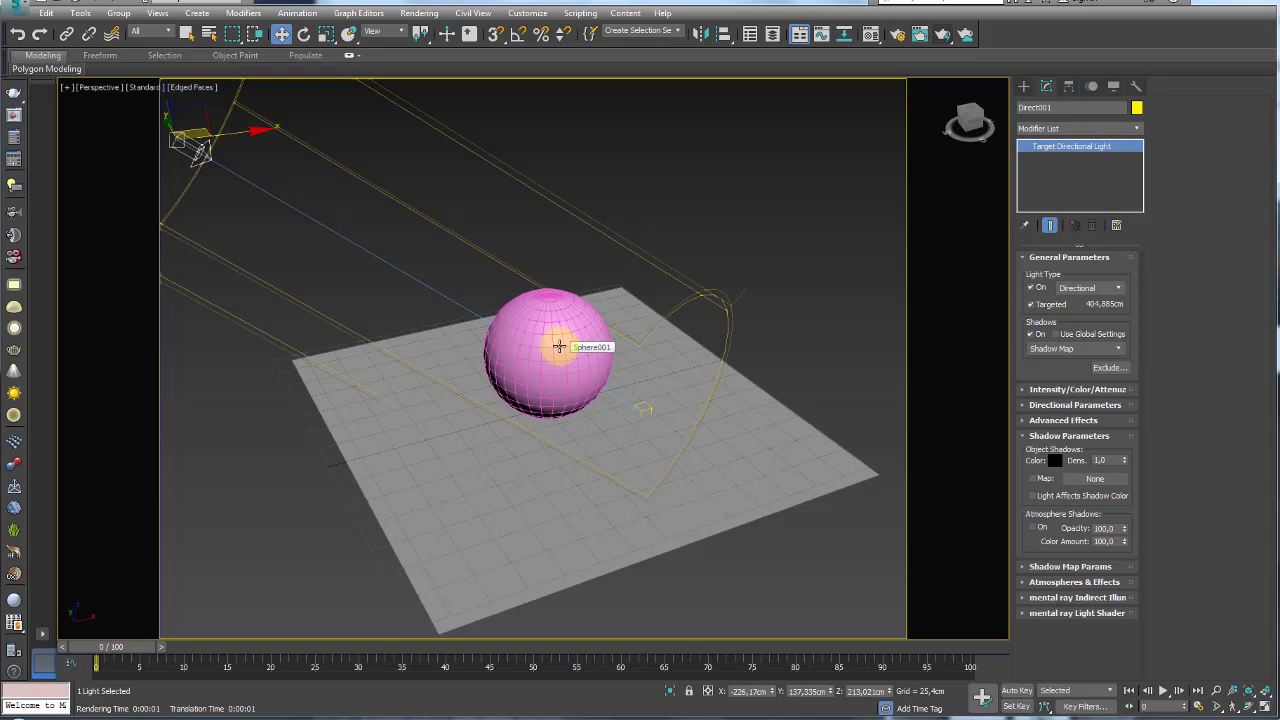
Give the plane a dark grey material (Diffuse value 27) and assign material slot 2 to the sphere
left_click(871, 34)
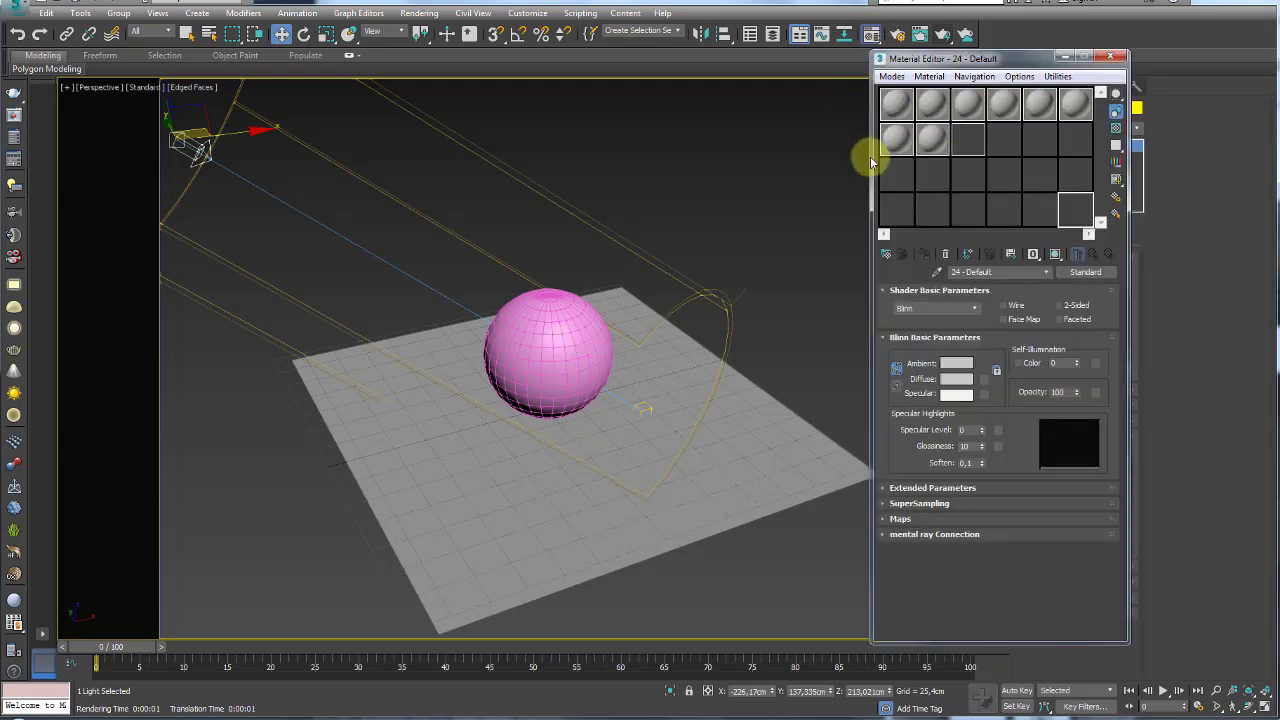
left_click_drag(897, 103, 762, 473)
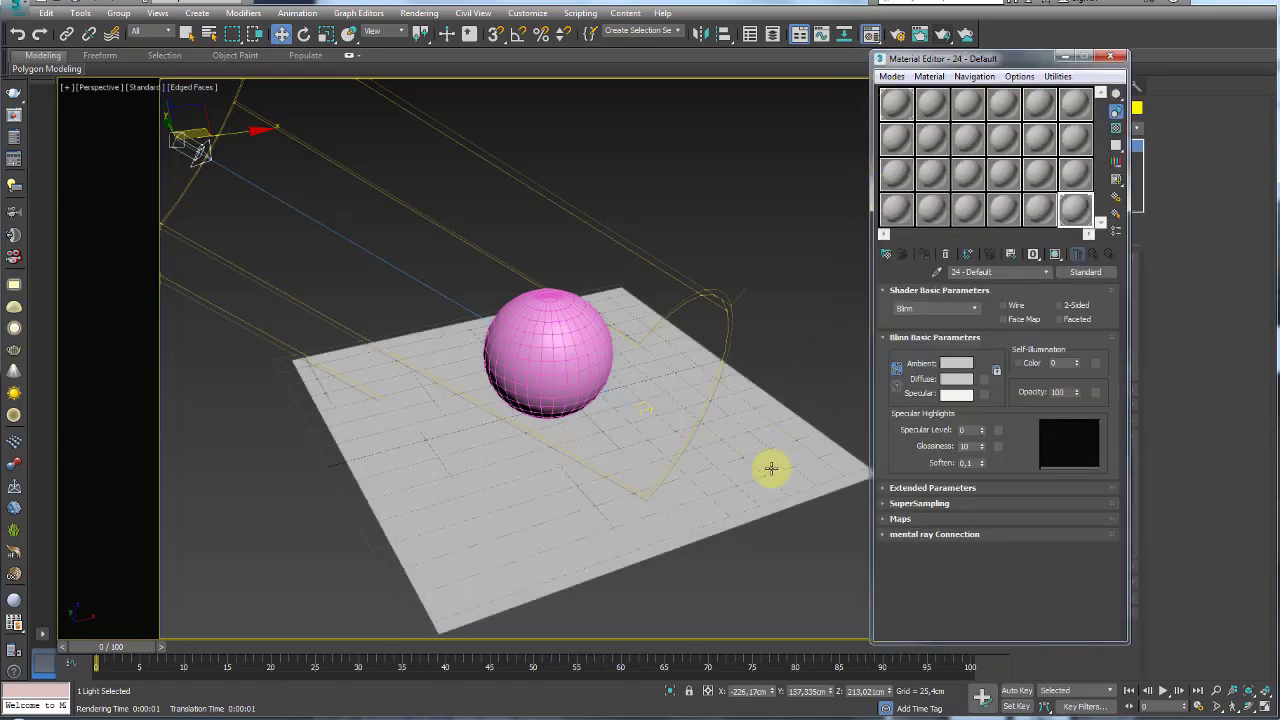
left_click(897, 103)
left_click(956, 379)
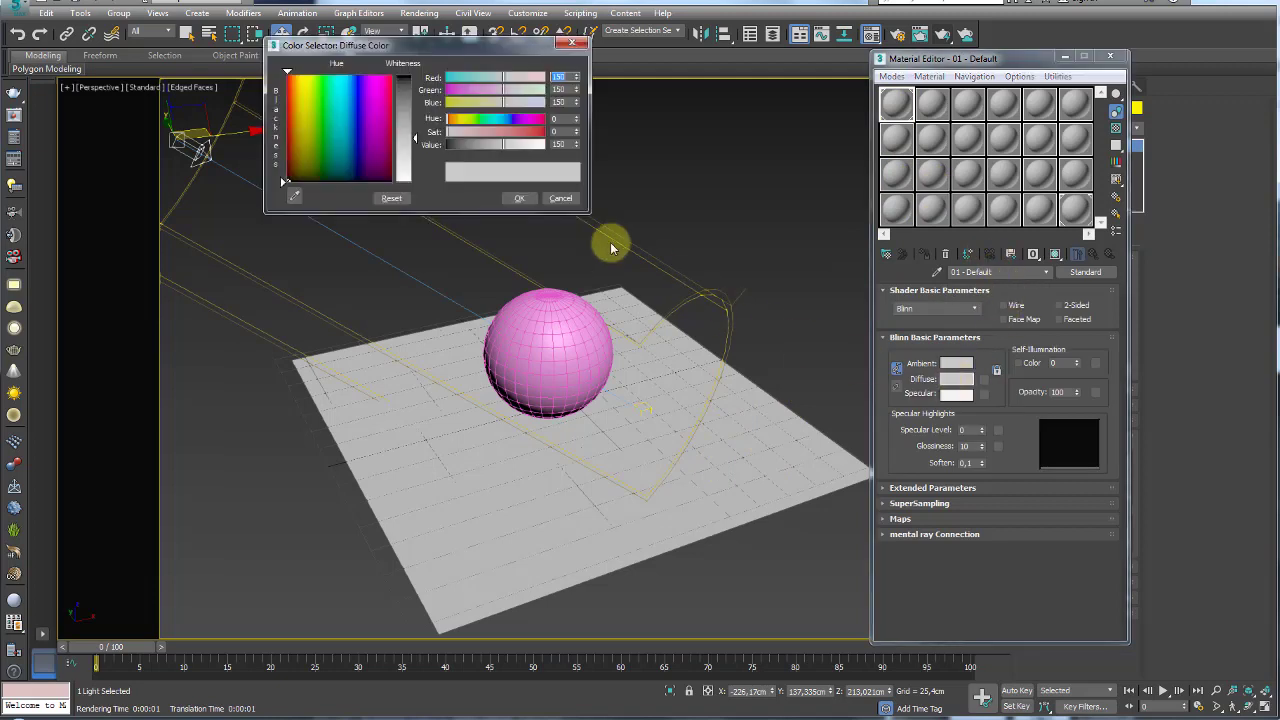
left_click_drag(502, 146, 451, 146)
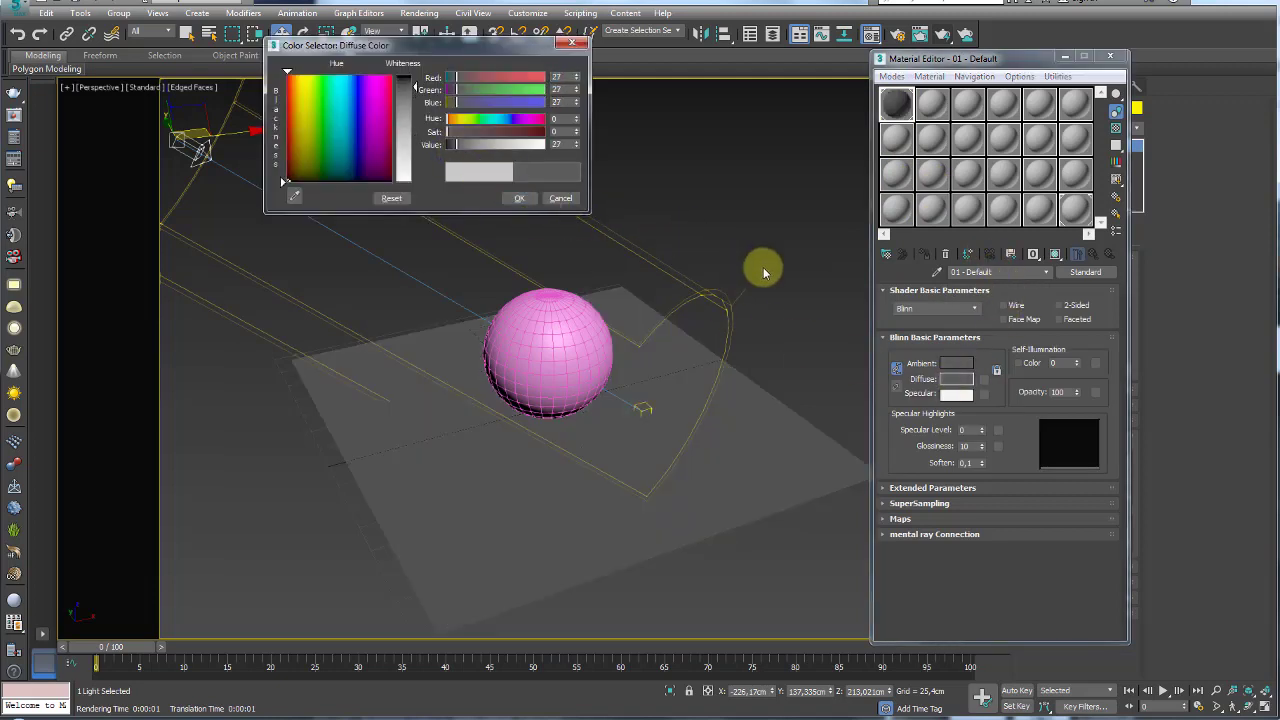
left_click(523, 198)
left_click_drag(931, 108, 586, 316)
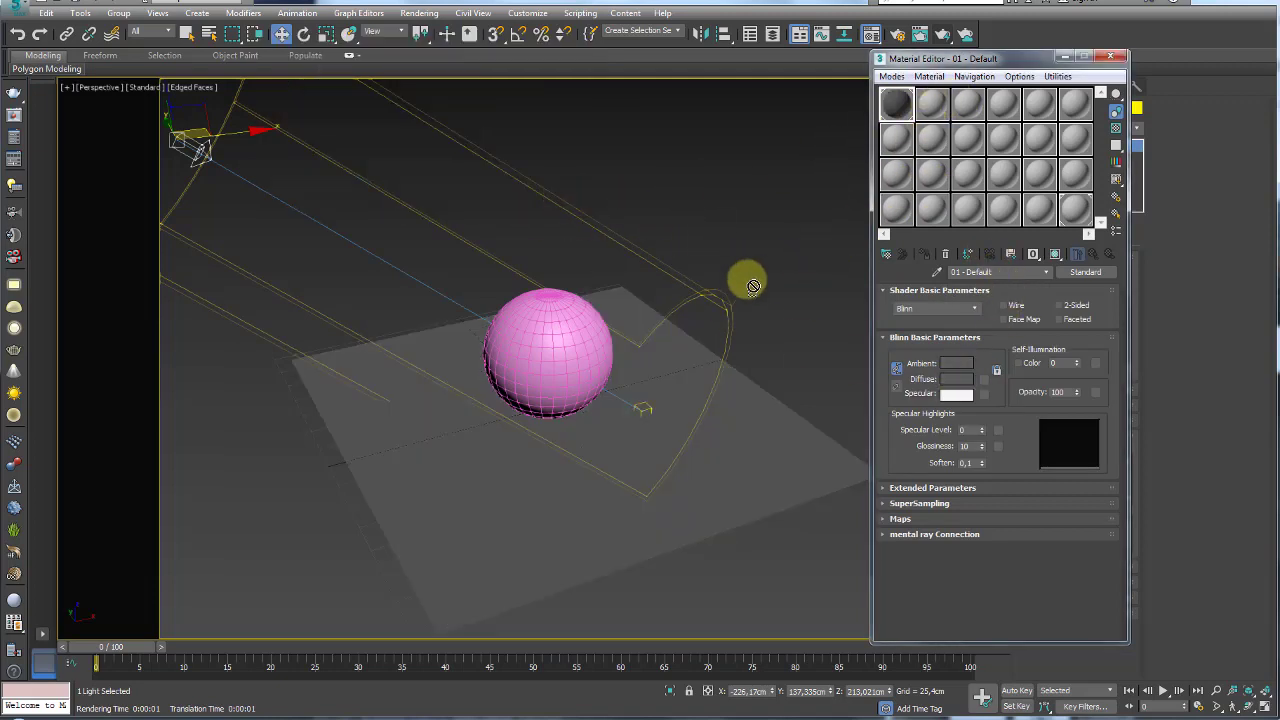
left_click(936, 105)
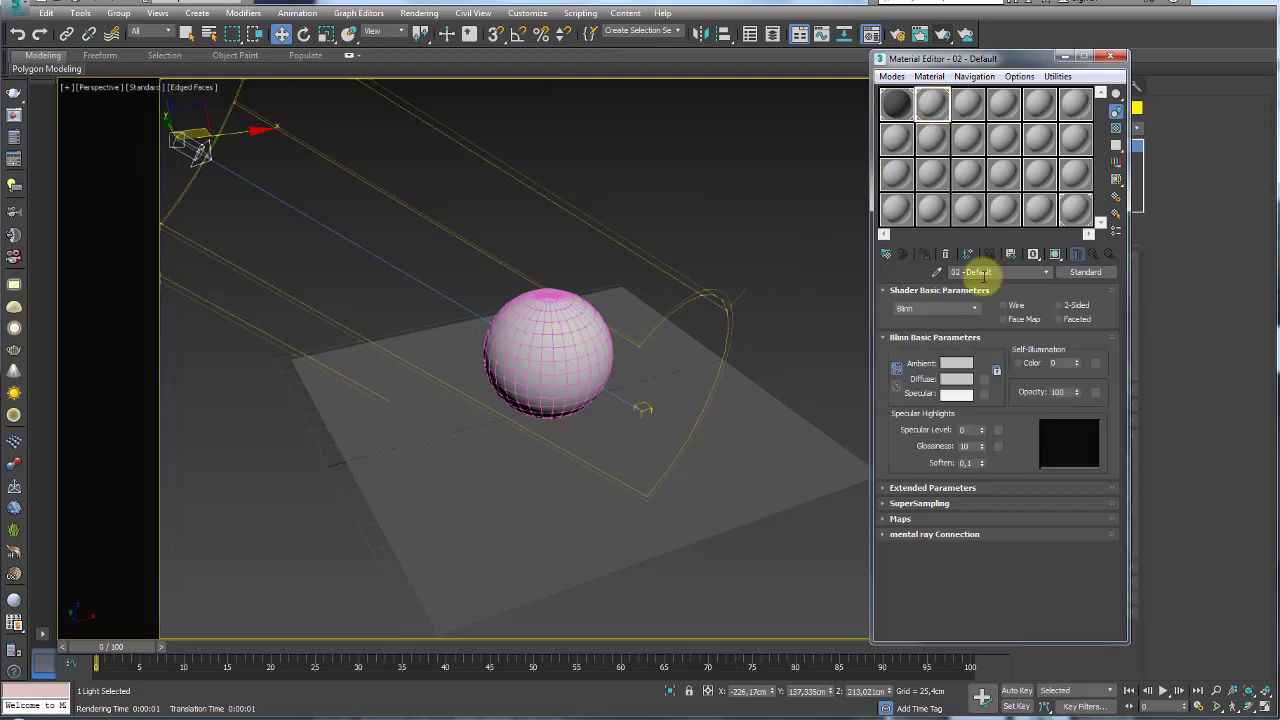
Change 02-Default to a mental ray Arch & Design material and open its enlarged sample preview
left_click(1085, 275)
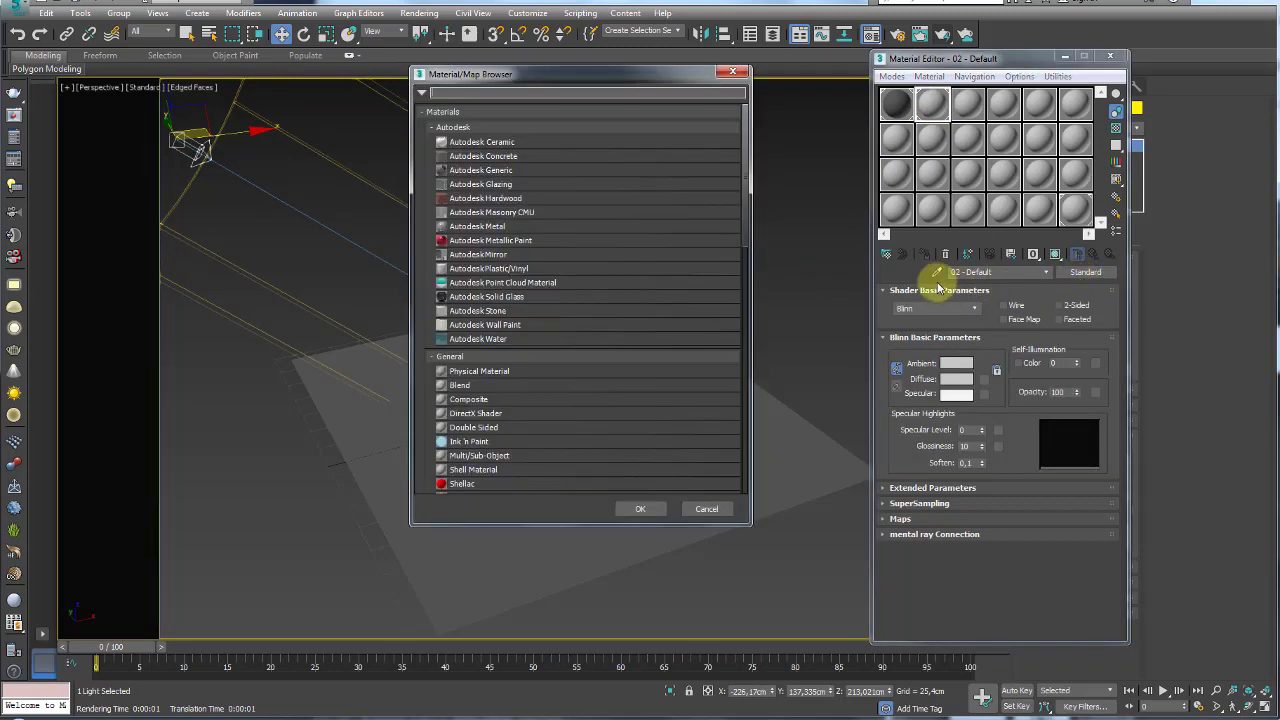
scroll(529, 343, "down", 3)
scroll(529, 352, "down", 3)
scroll(538, 396, "down", 1)
scroll(538, 396, "down", 3)
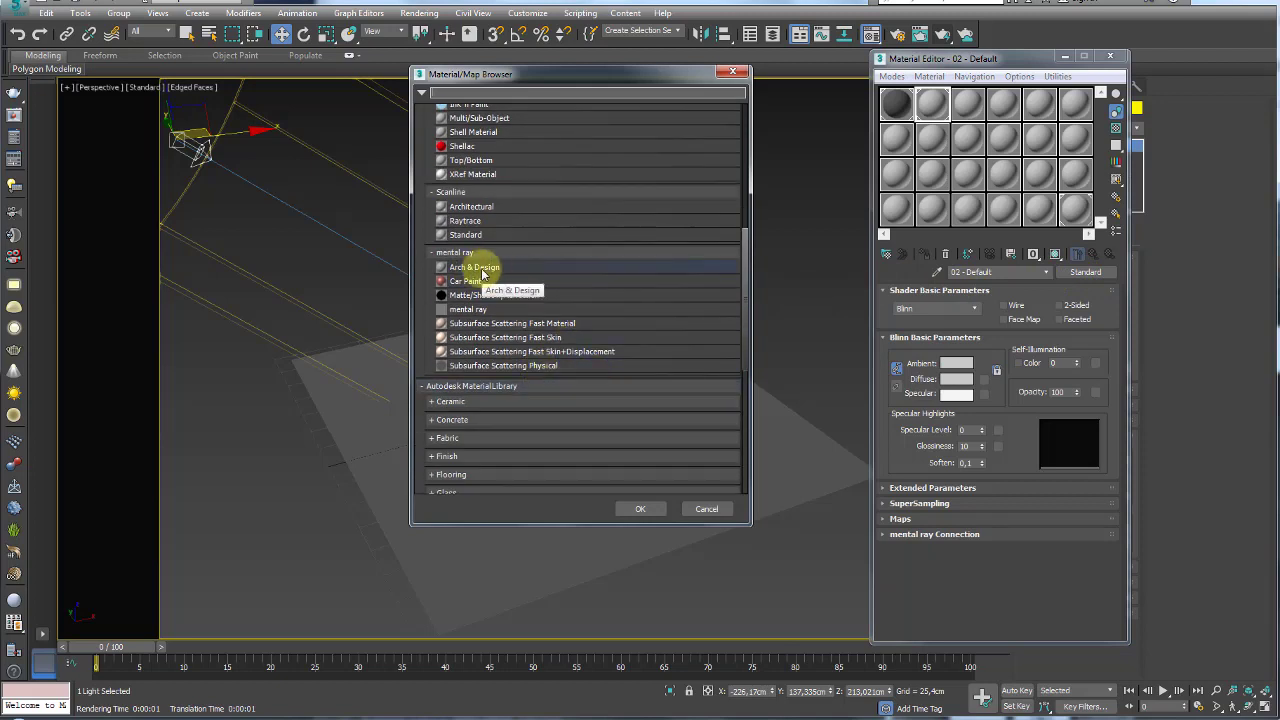
double_click(482, 268)
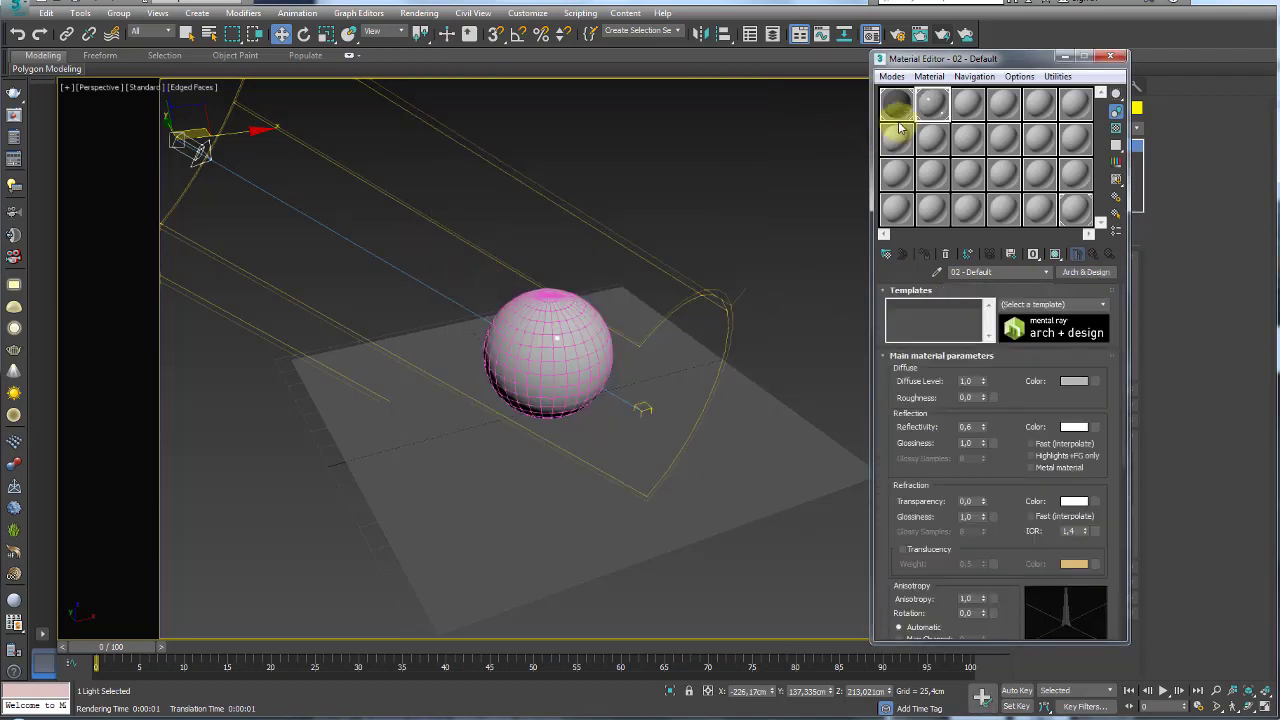
double_click(928, 110)
mouse_move(454, 114)
left_mouse_down()
mouse_move(752, 91)
mouse_move(646, 88)
left_mouse_up()
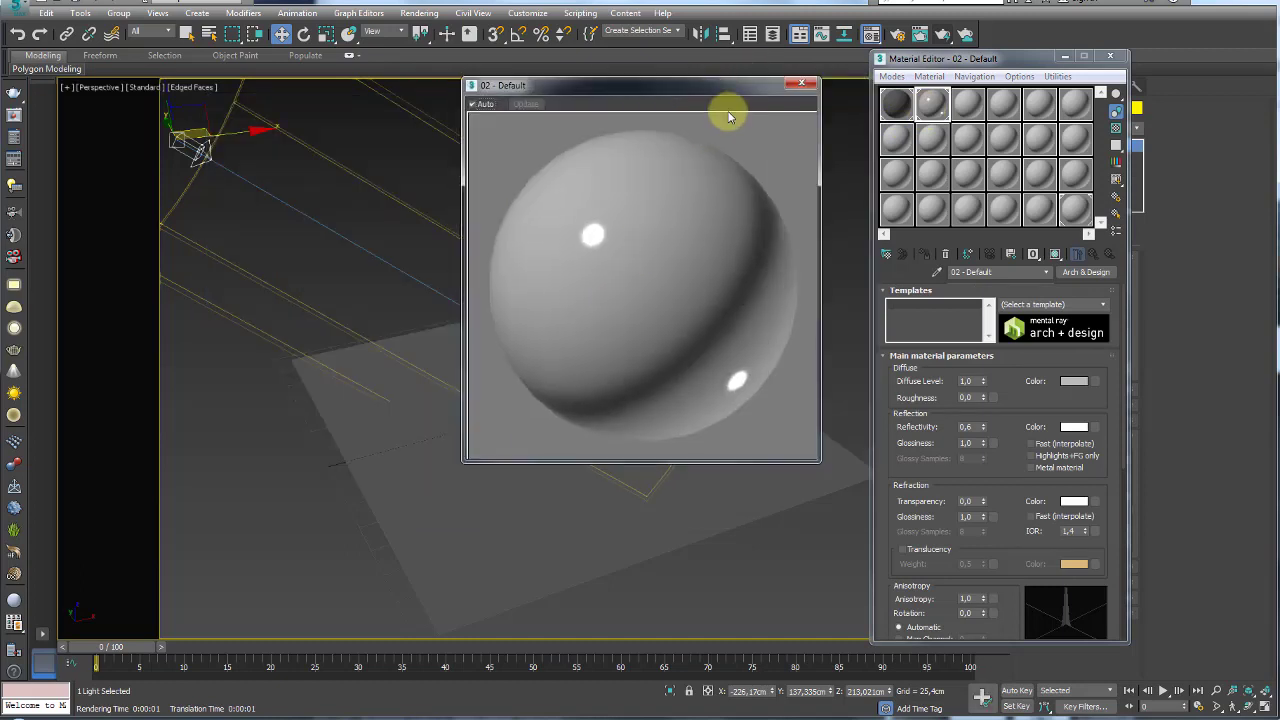
Show the checkered preview background and set the Arch & Design diffuse colour to black
left_click(1117, 130)
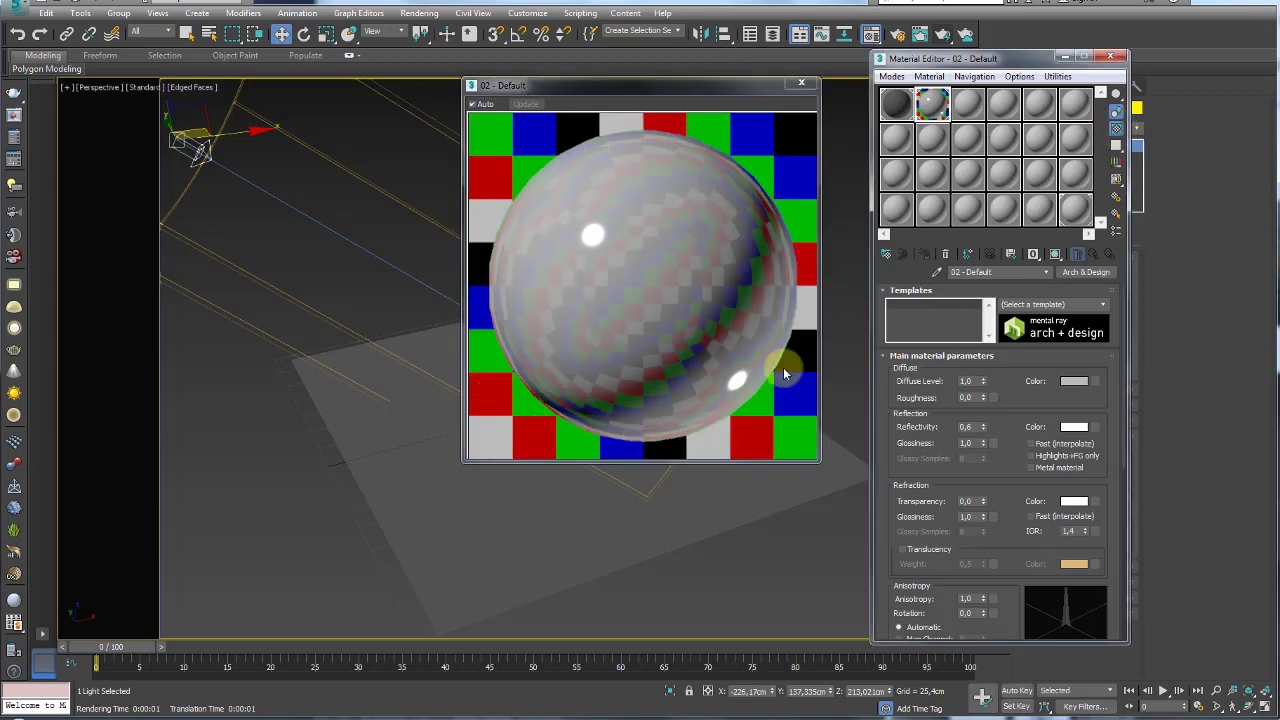
left_click(1074, 381)
left_click_drag(477, 155, 330, 172)
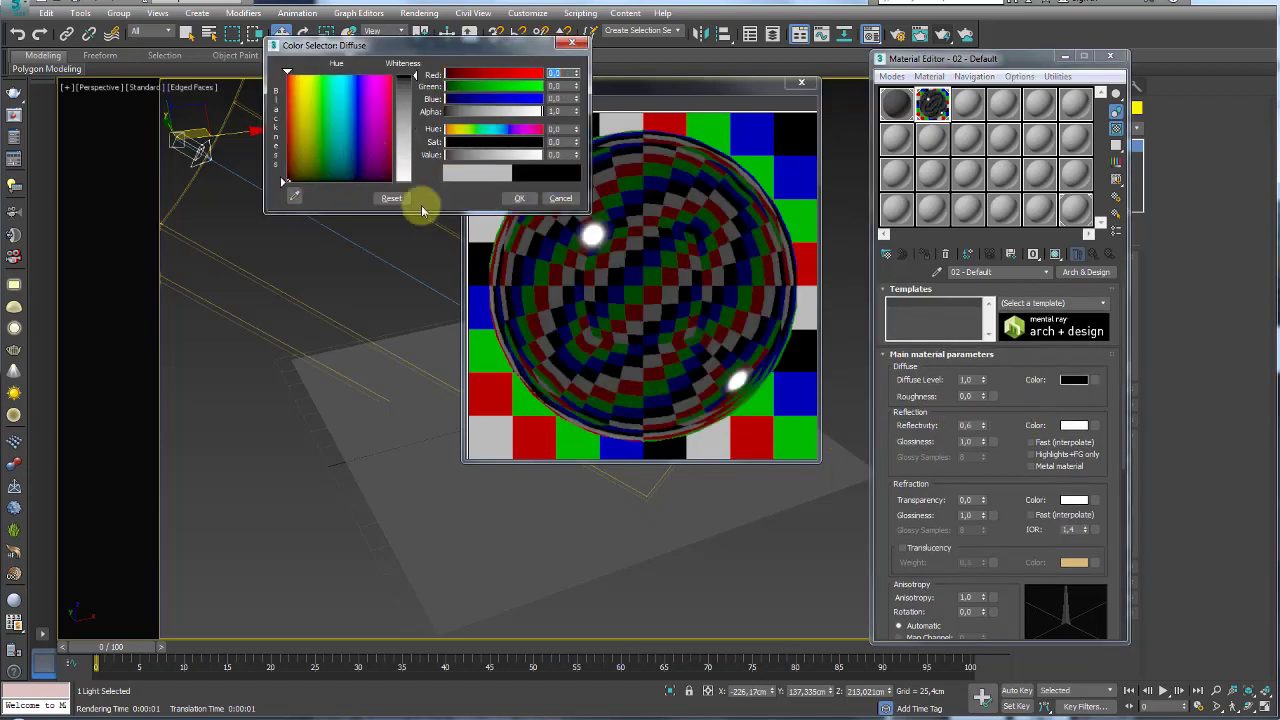
left_click(517, 198)
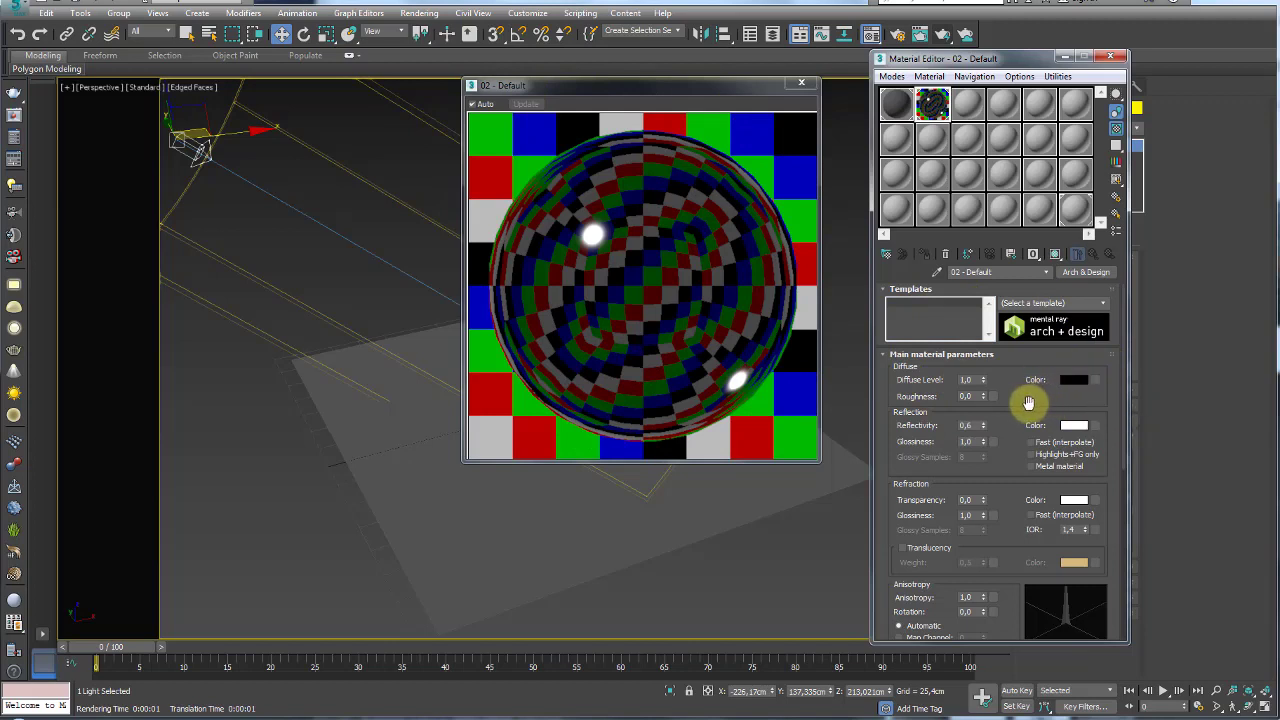
scroll(1025, 380, "down", 1)
scroll(1003, 335, "down", 1)
scroll(1003, 335, "down", 1)
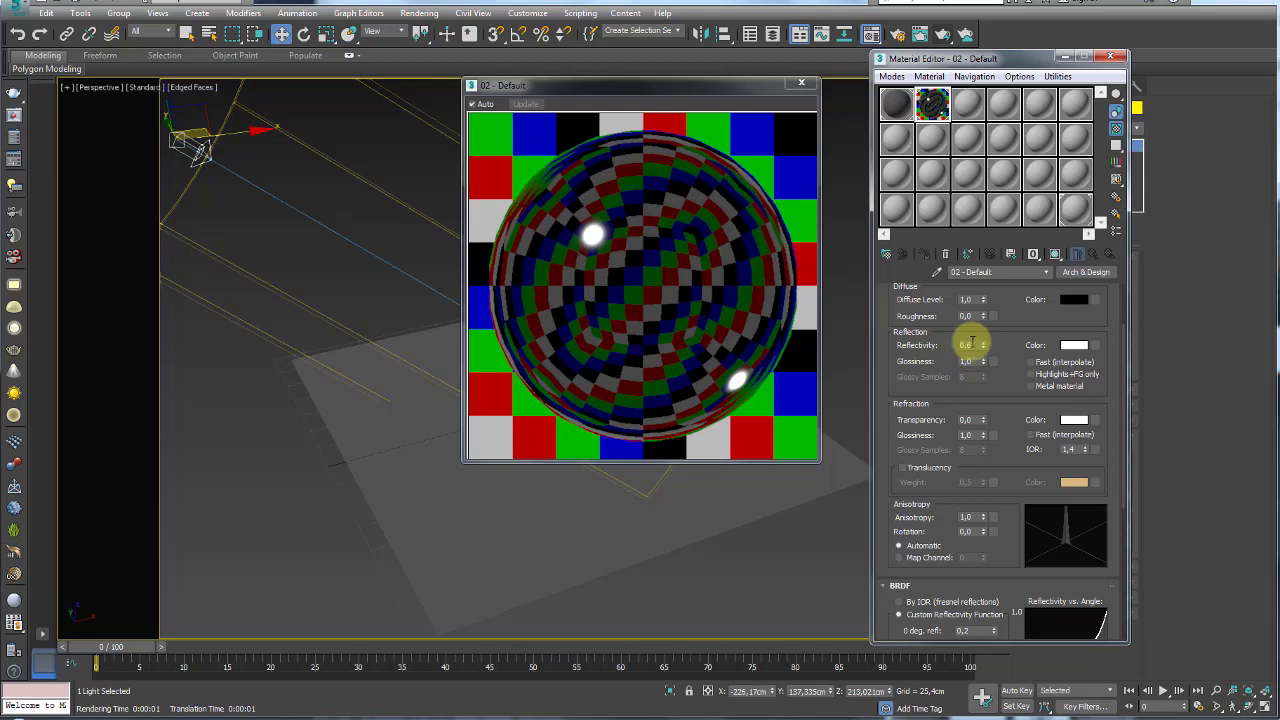
Set the glass material's Reflectivity to 0.6 and Refraction Transparency to 1.0
double_click(966, 344)
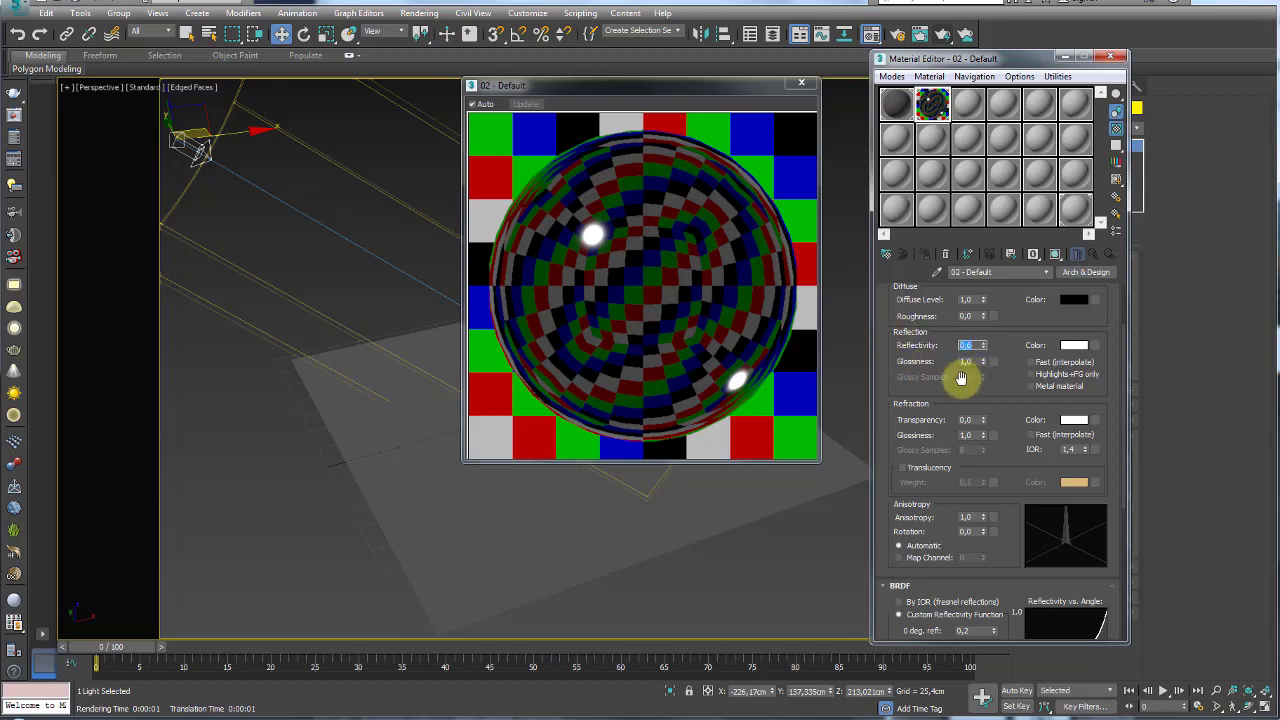
left_click_drag(1014, 391, 1003, 346)
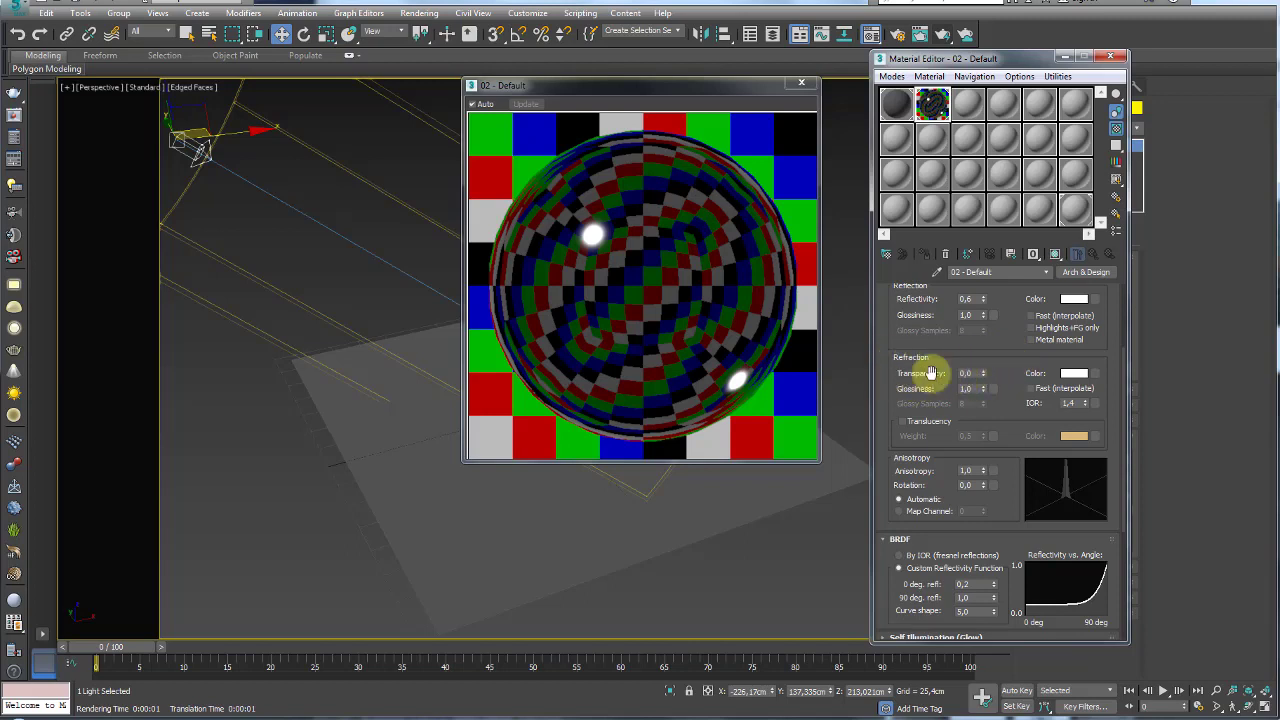
left_click_drag(984, 378, 971, 97)
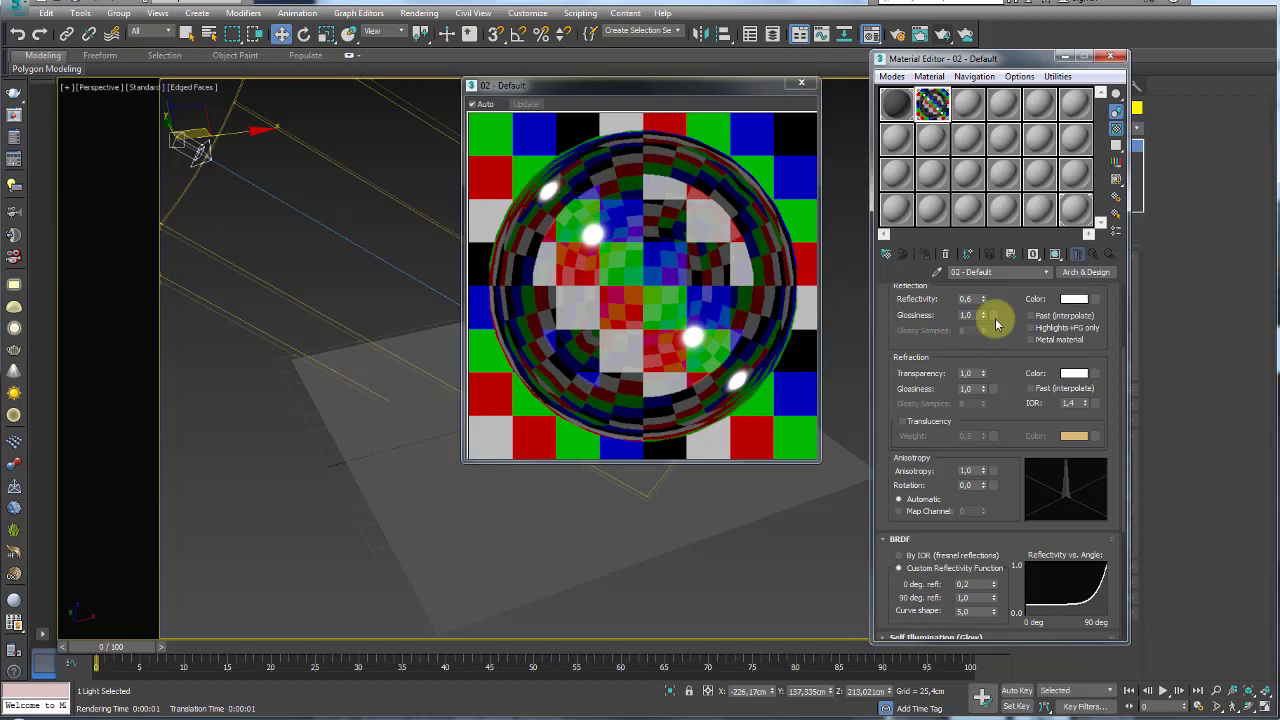
scroll(1000, 310, "up", 2)
scroll(1006, 400, "up", 2)
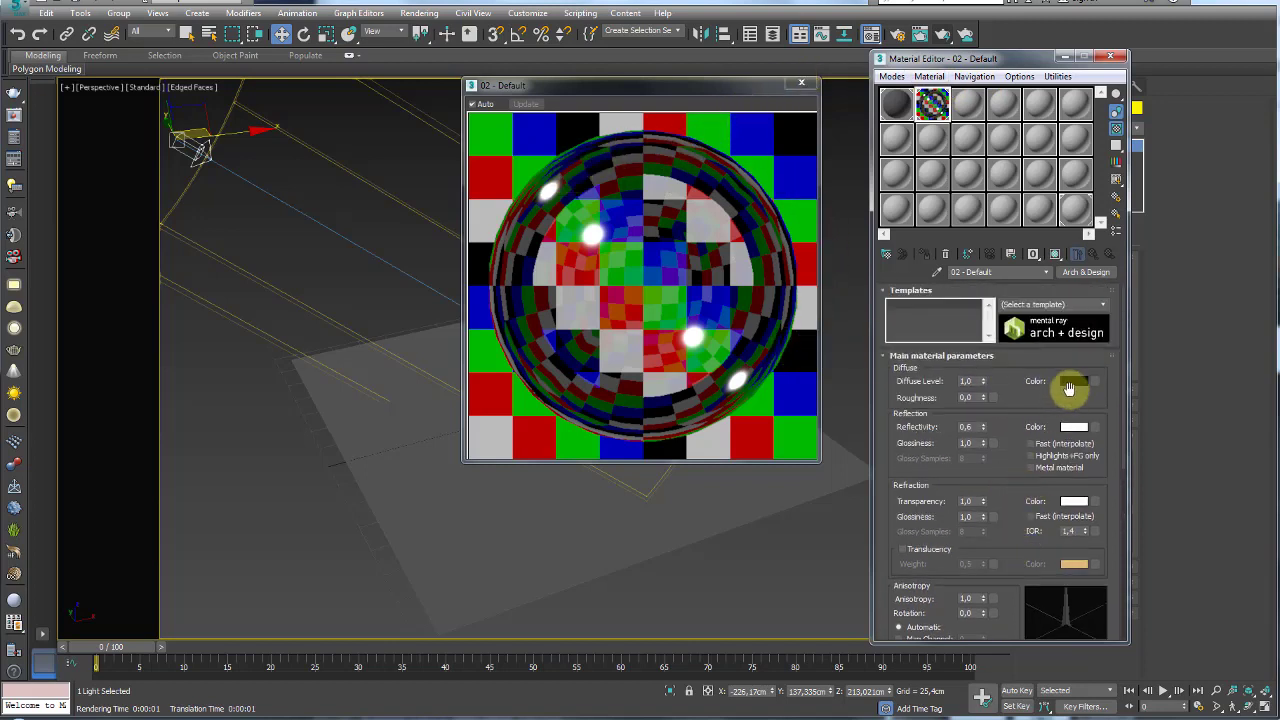
Try a red diffuse colour and a lower Transparency on the glass material
left_click(1074, 381)
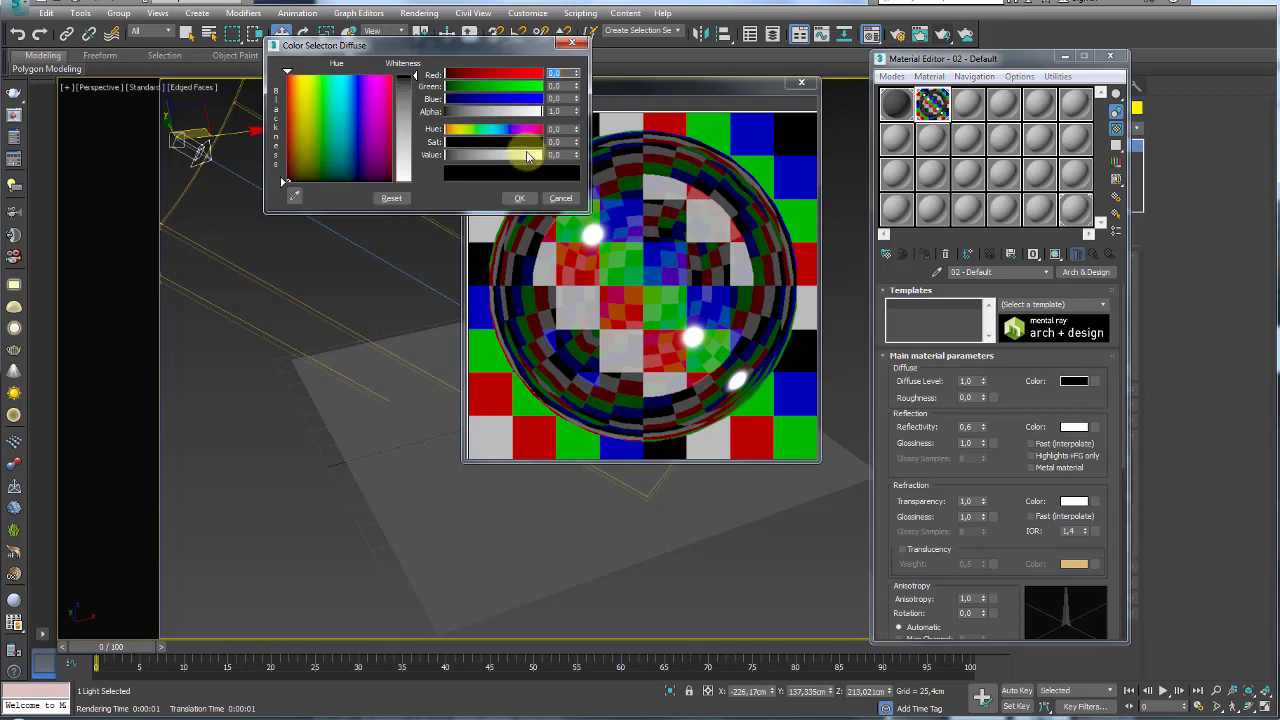
mouse_move(560, 141)
left_mouse_down()
mouse_move(517, 148)
mouse_move(540, 160)
left_mouse_up()
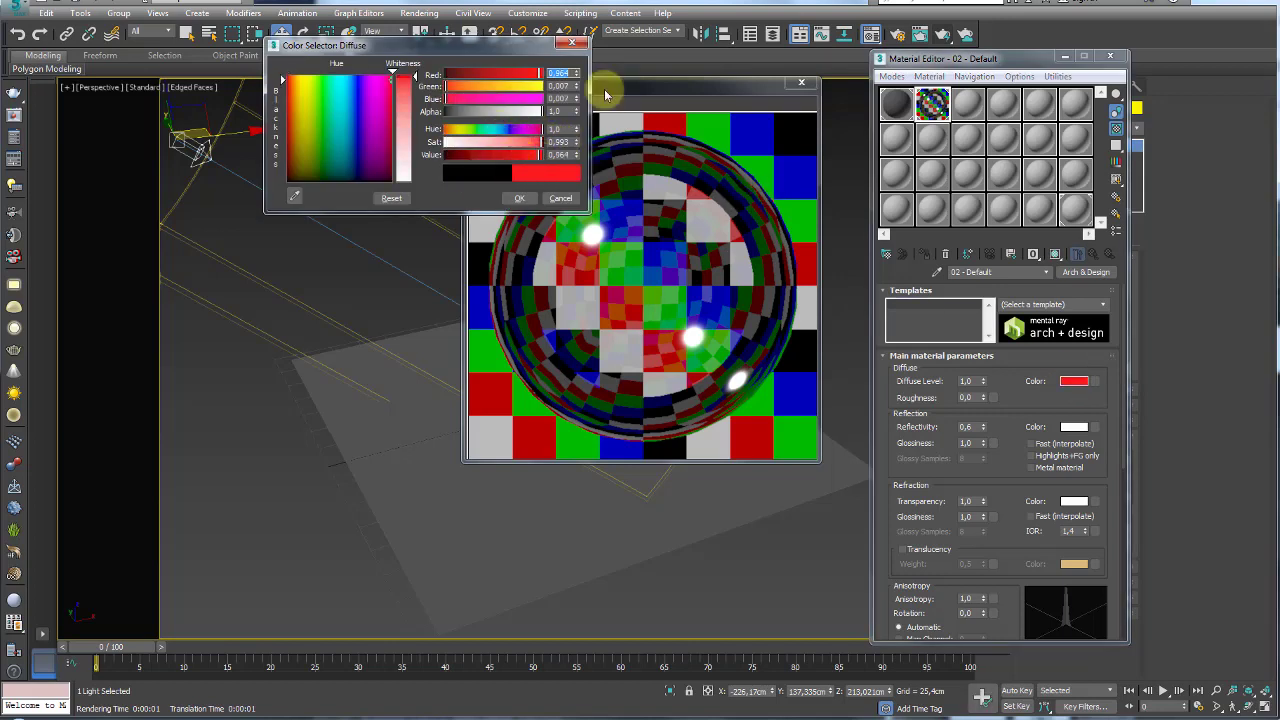
left_click(519, 197)
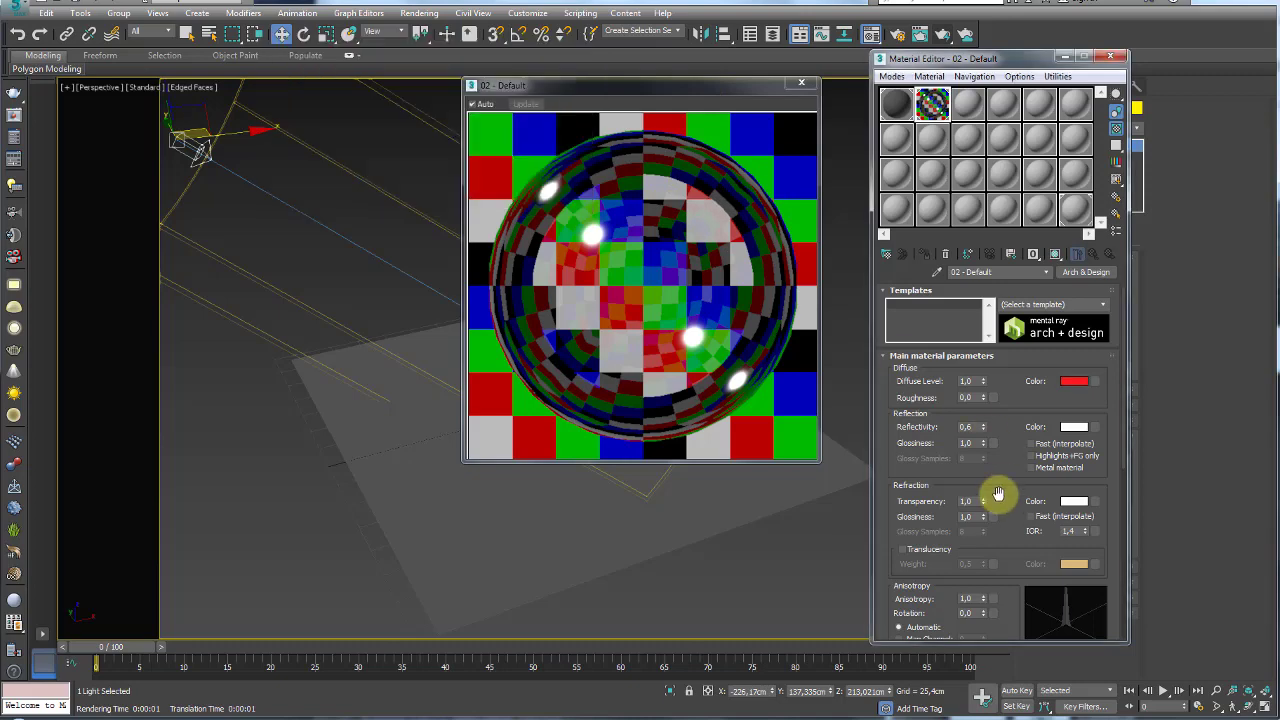
mouse_move(999, 495)
left_mouse_down()
mouse_move(1000, 420)
mouse_move(986, 437)
left_mouse_up()
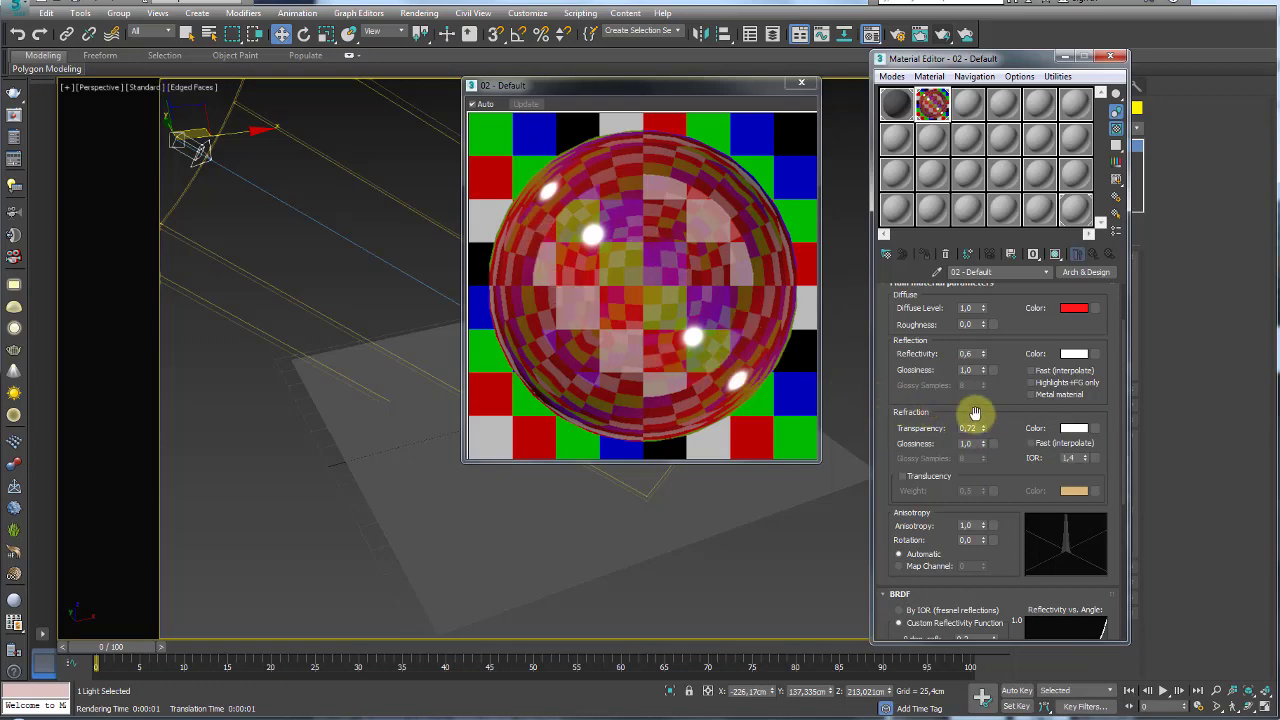
mouse_move(980, 437)
left_mouse_down()
mouse_move(980, 380)
mouse_move(1017, 317)
left_mouse_up()
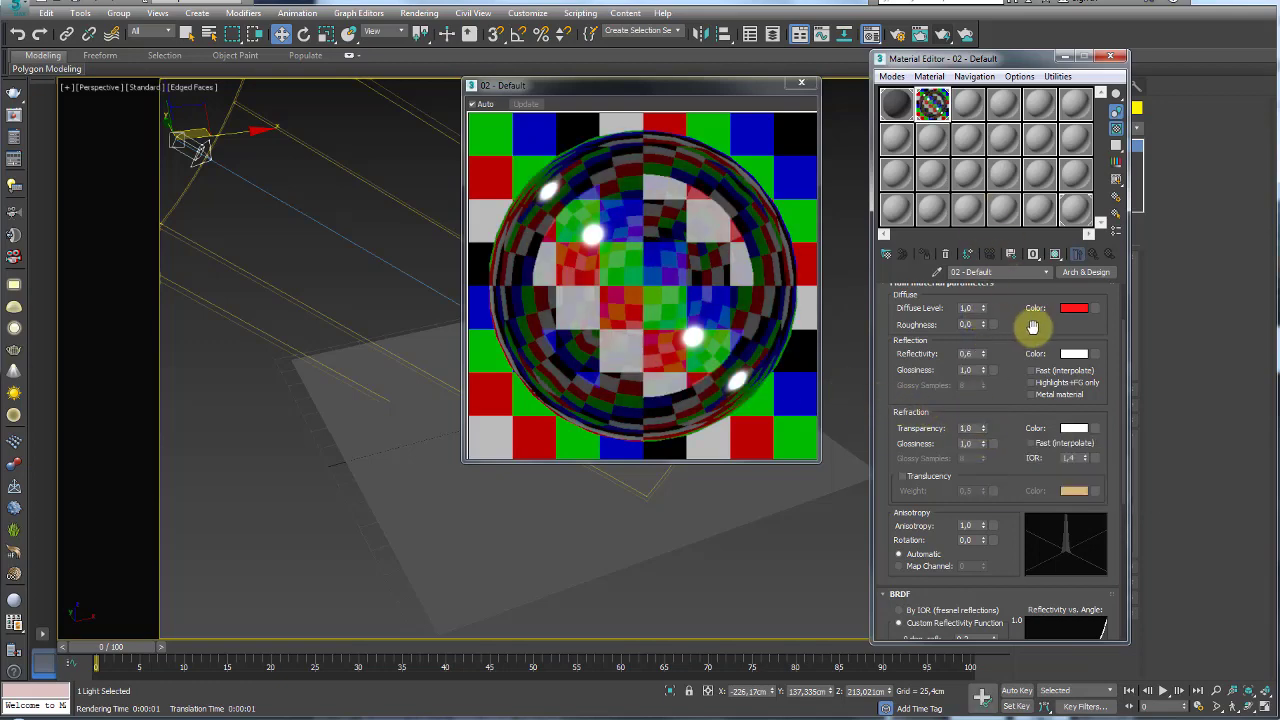
scroll(1021, 424, "up", 2)
Restore black diffuse and 1.0 Transparency, then close the enlarged material preview
left_click(1073, 381)
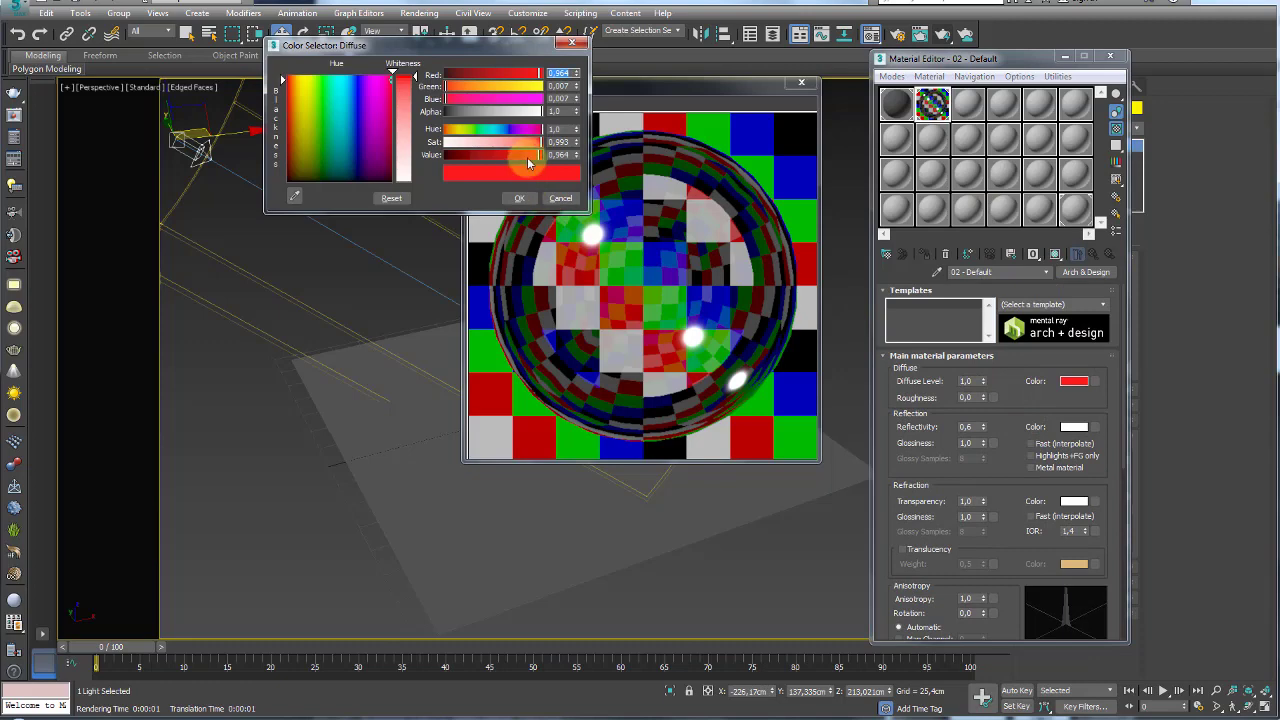
left_click_drag(531, 155, 413, 165)
left_click(512, 194)
left_click(610, 396)
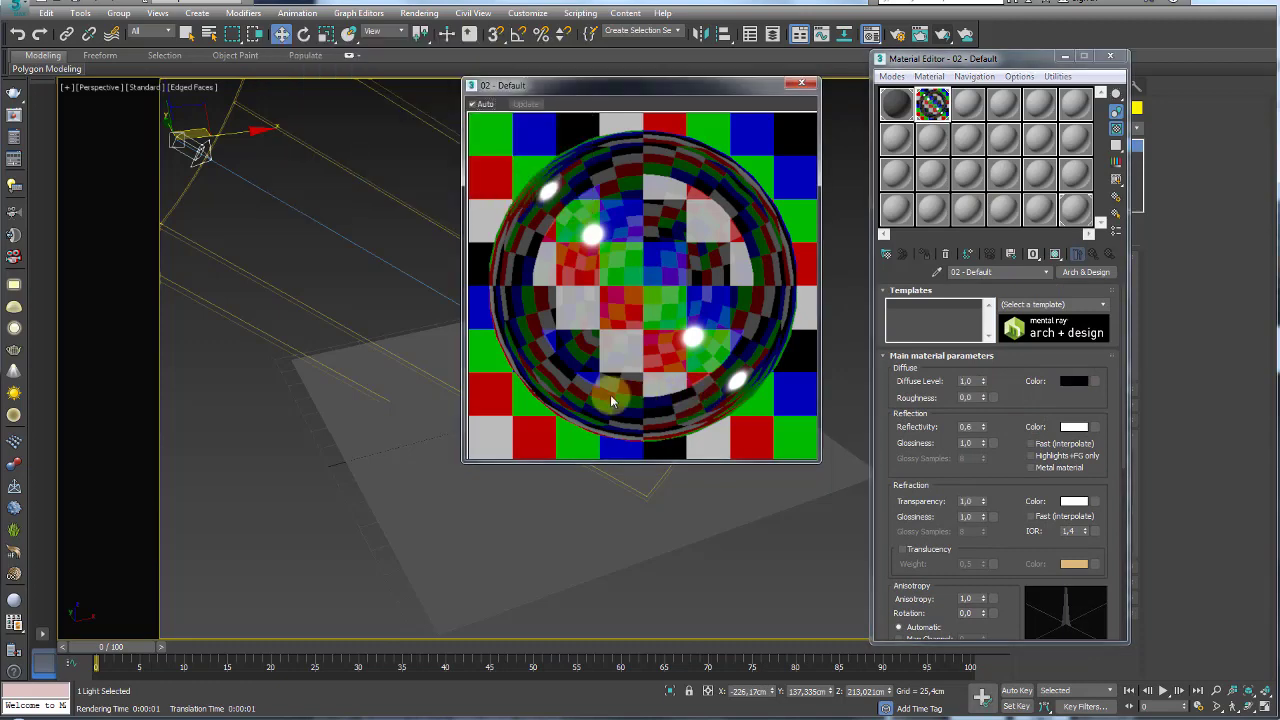
scroll(1000, 383, "down", 2)
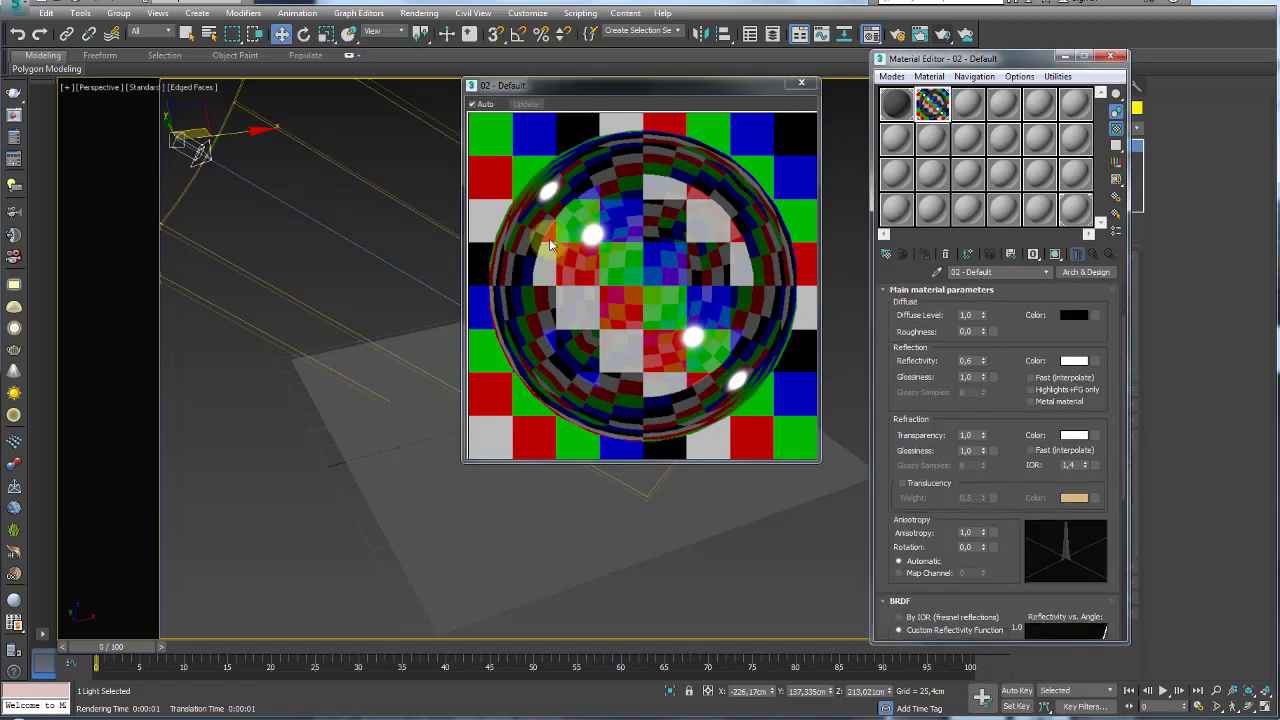
left_click_drag(1012, 410, 1015, 373)
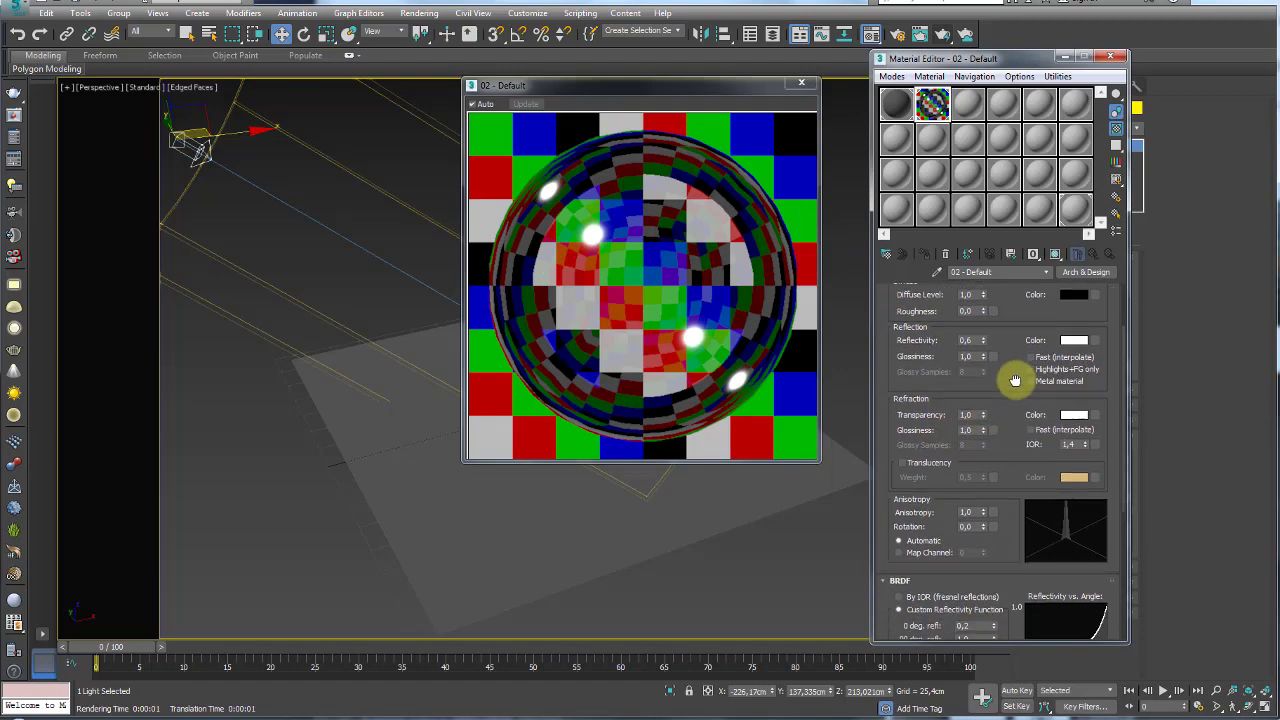
left_click(802, 87)
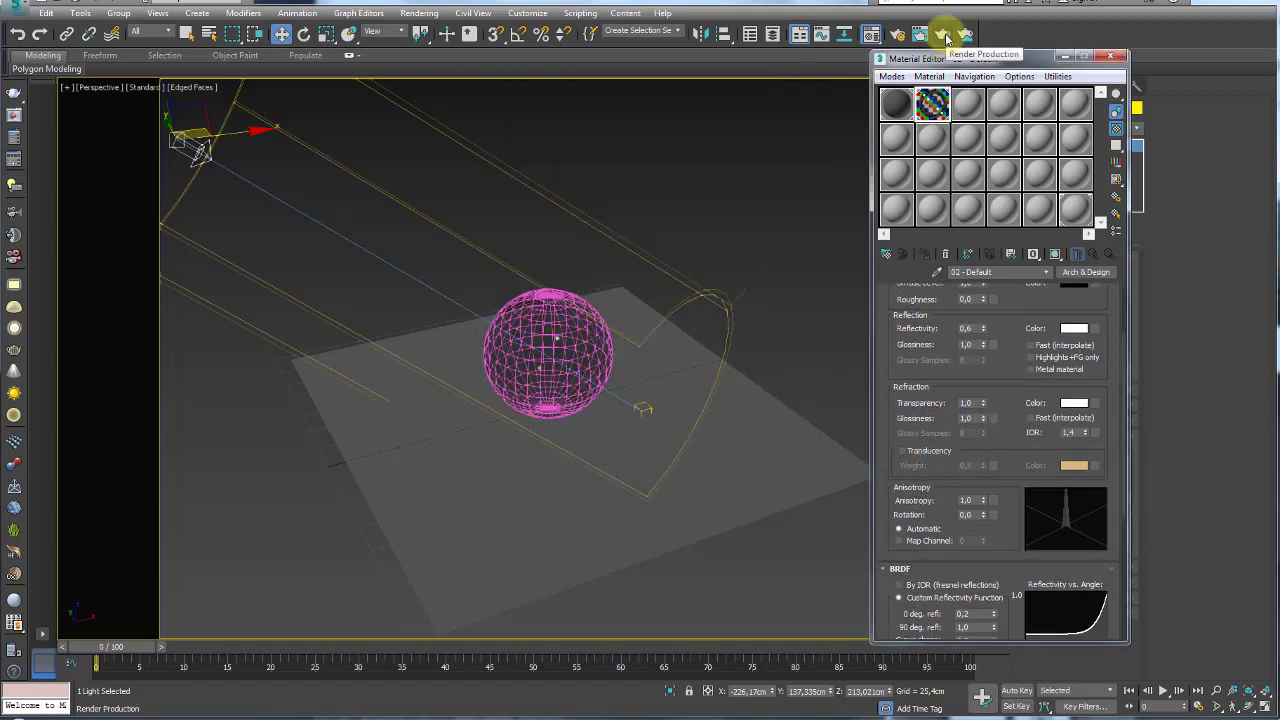
Render a test of the dark glass sphere, then pick a map for the Special Purpose Environment slot
left_click(945, 36)
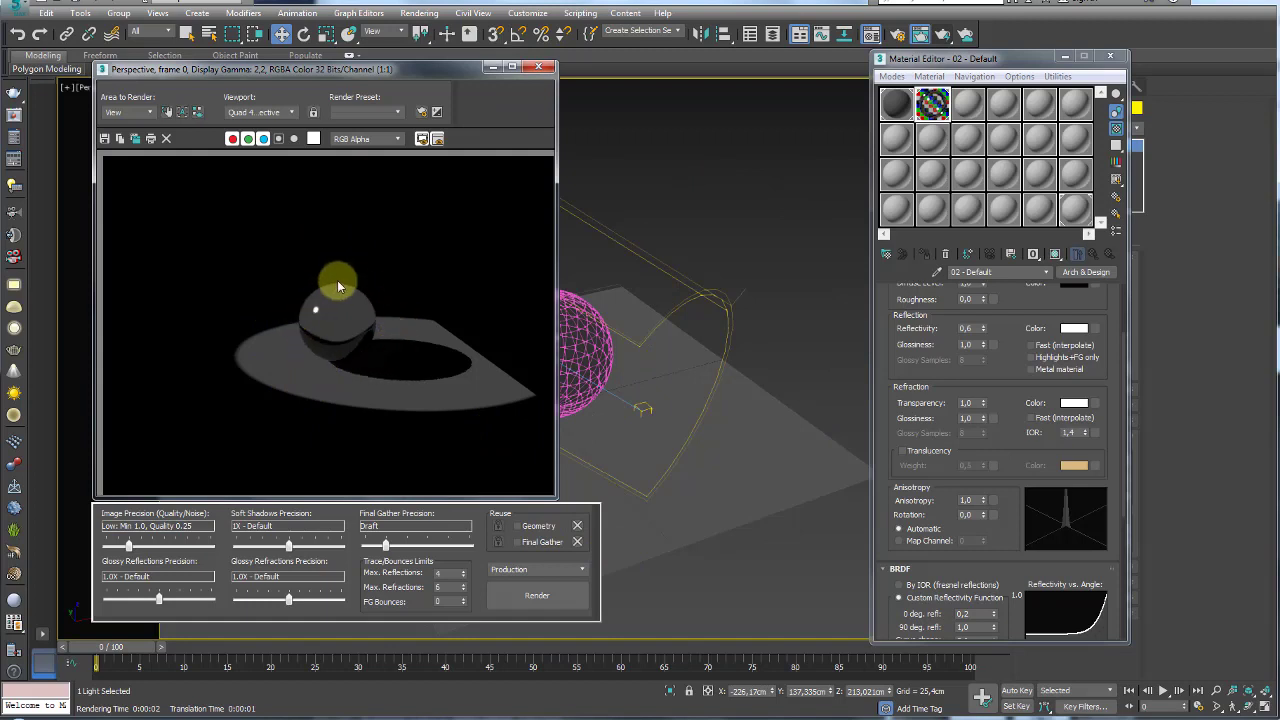
scroll(894, 530, "down", 5)
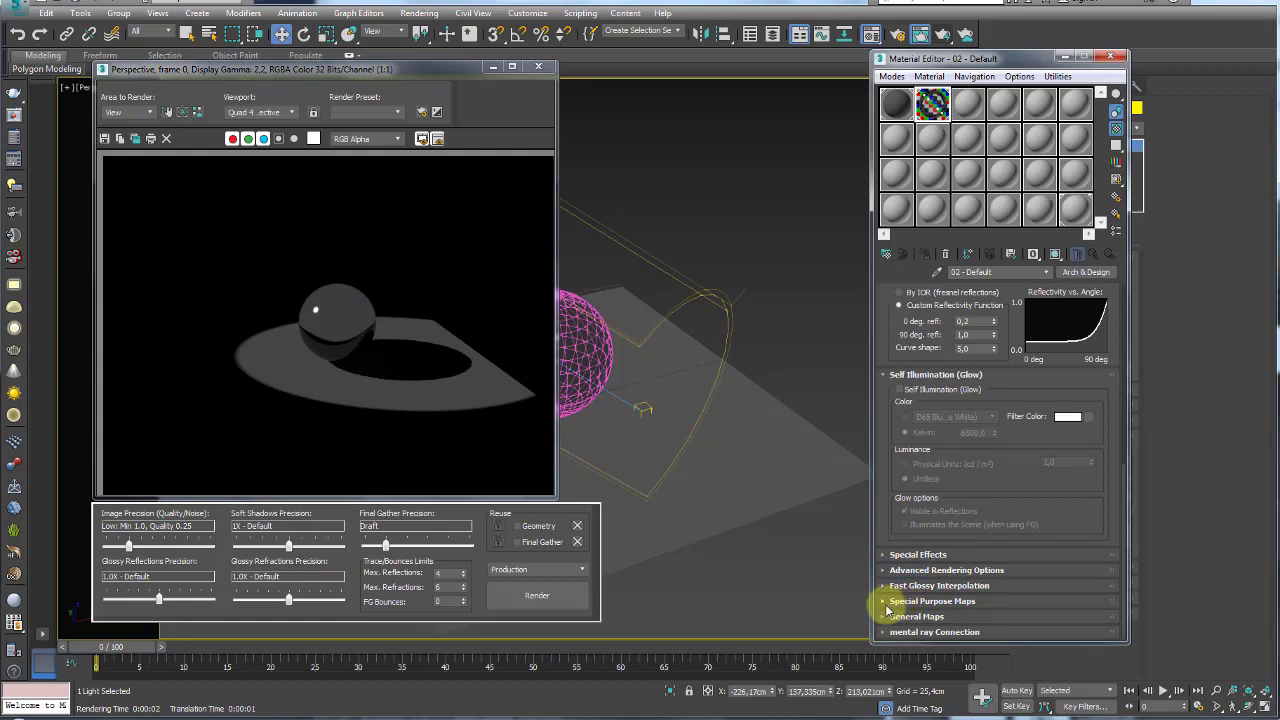
left_click(887, 602)
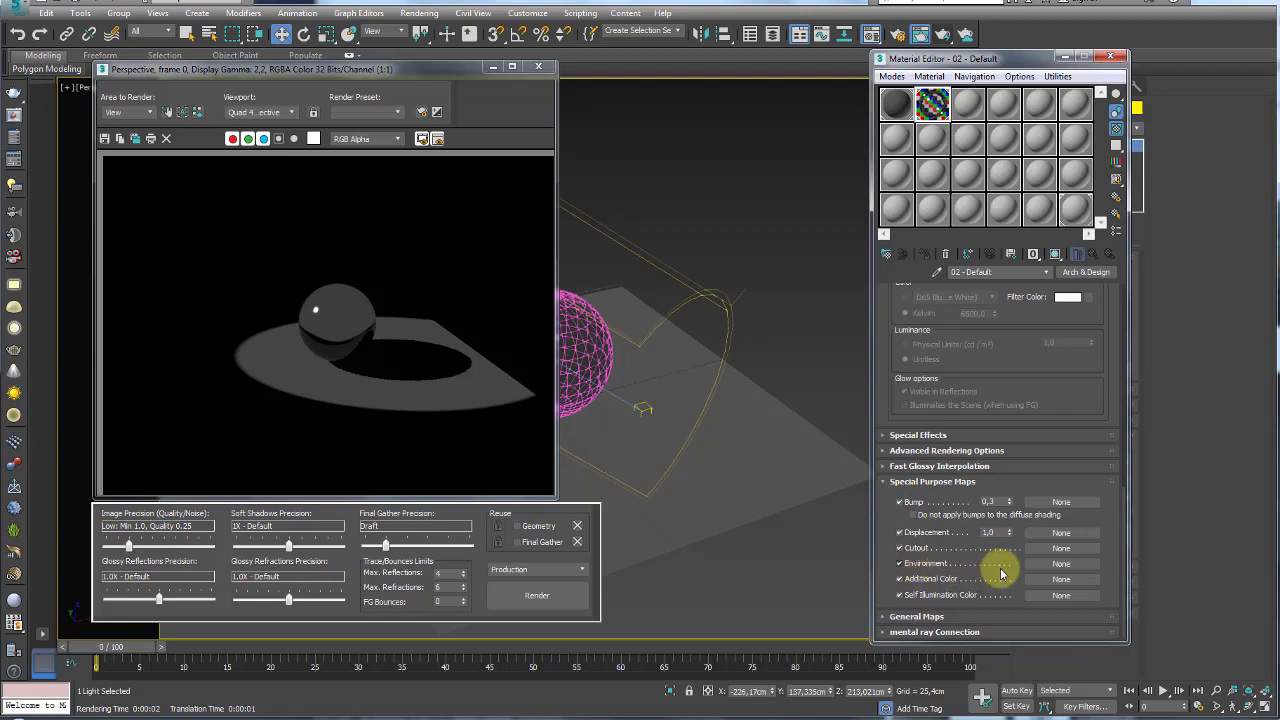
left_click(1056, 566)
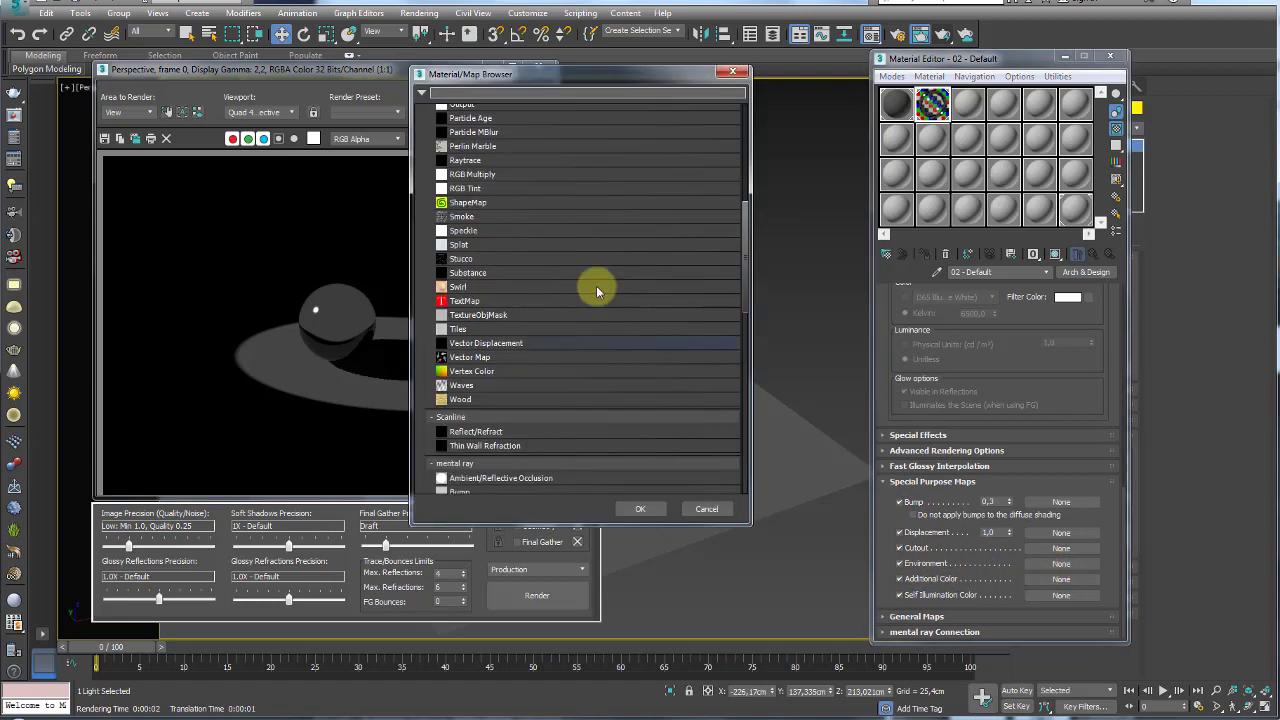
Load 14_beerse_kitchen.hdr as a Bitmap environment map and show it in an enlarged preview
scroll(520, 240, "up", 5)
scroll(480, 200, "up", 5)
scroll(468, 176, "up", 1)
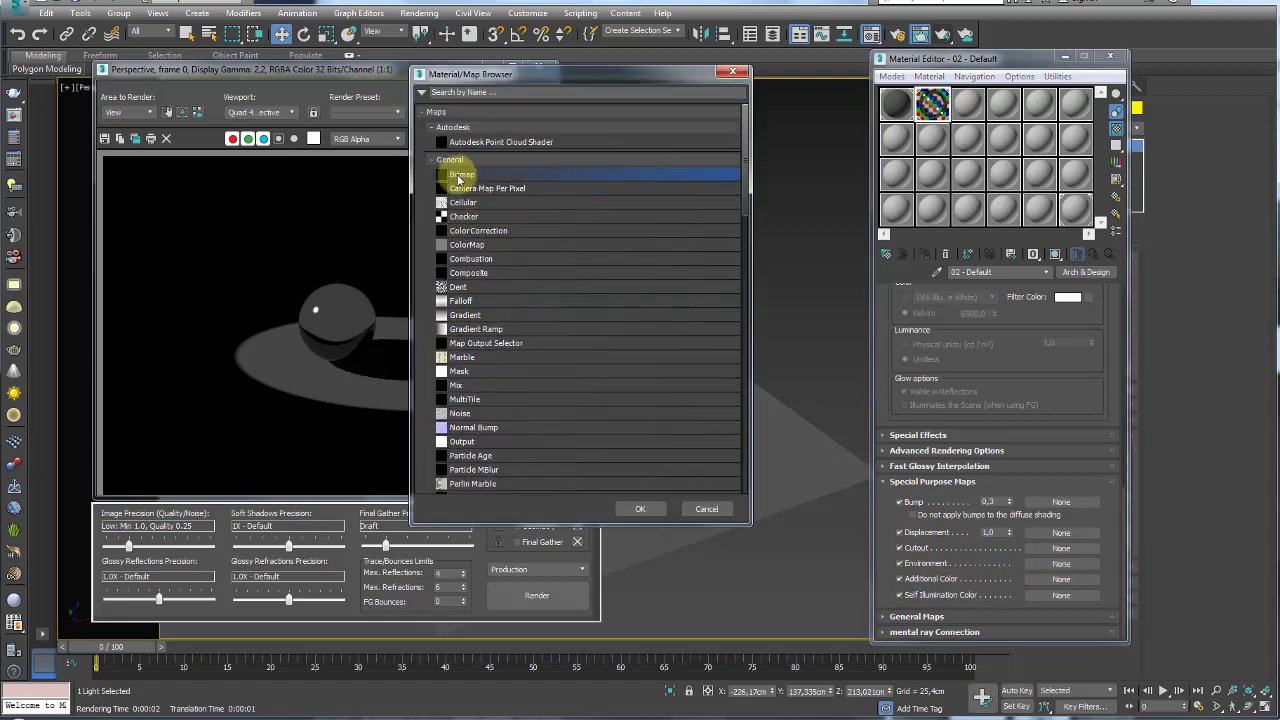
double_click(462, 173)
left_click(195, 98)
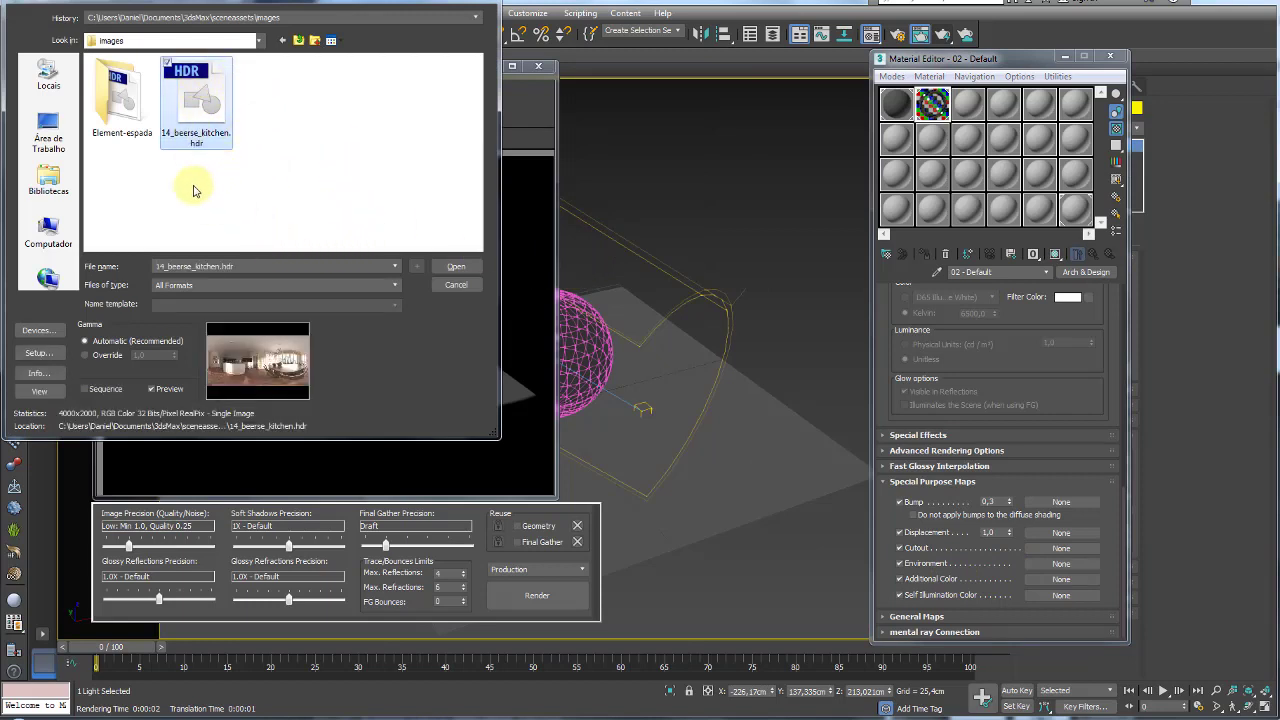
left_click(458, 270)
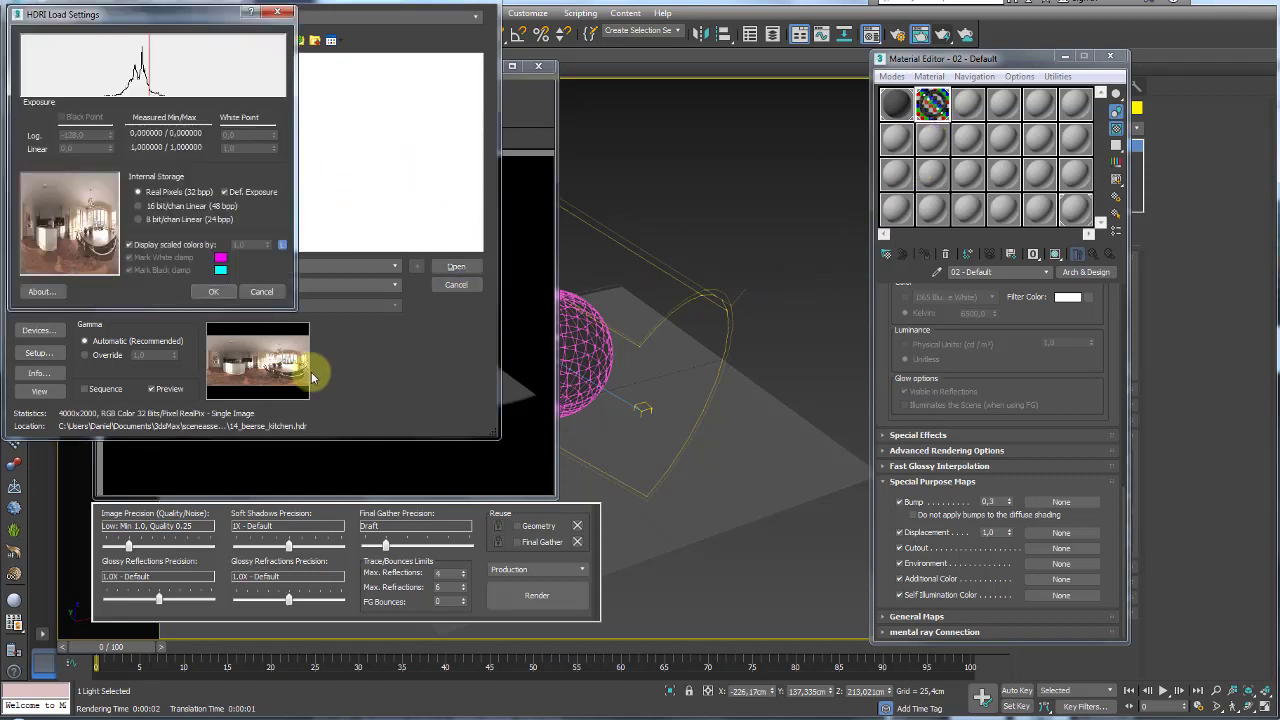
double_click(932, 104)
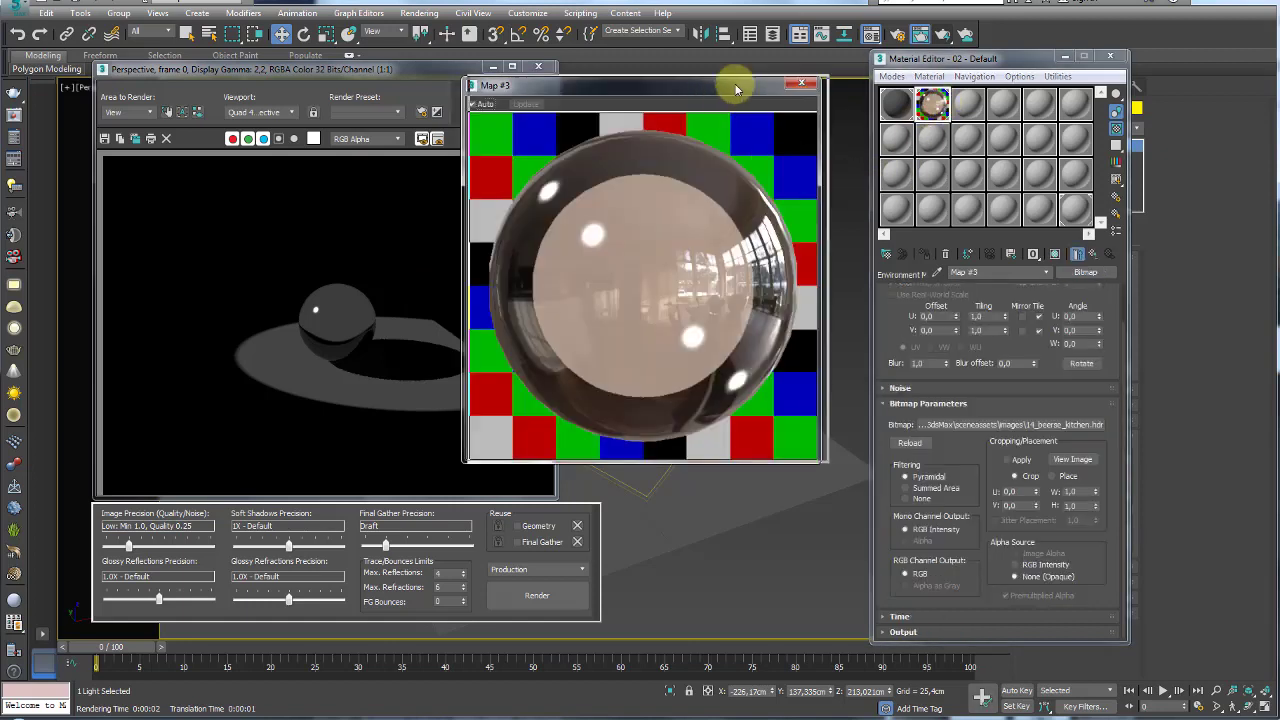
left_click_drag(734, 84, 763, 65)
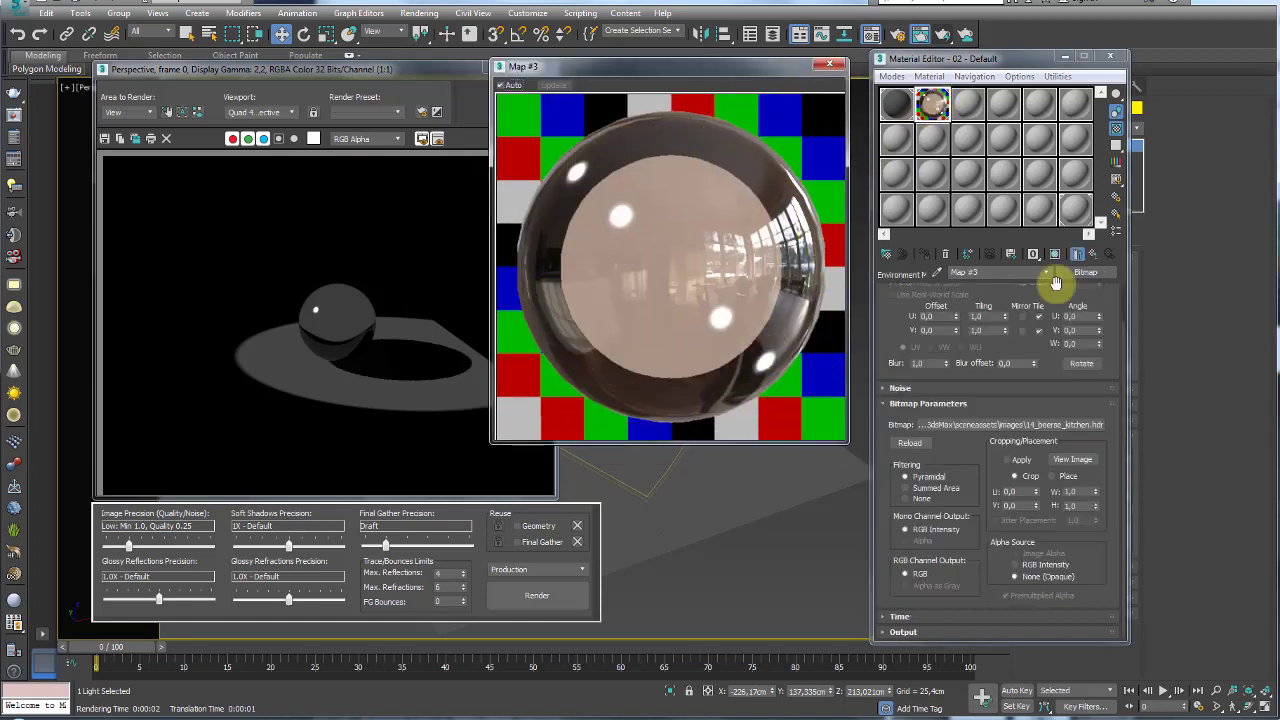
Toggle the glass material's Environment map off and back on, then render the kitchen reflection
left_click(1096, 254)
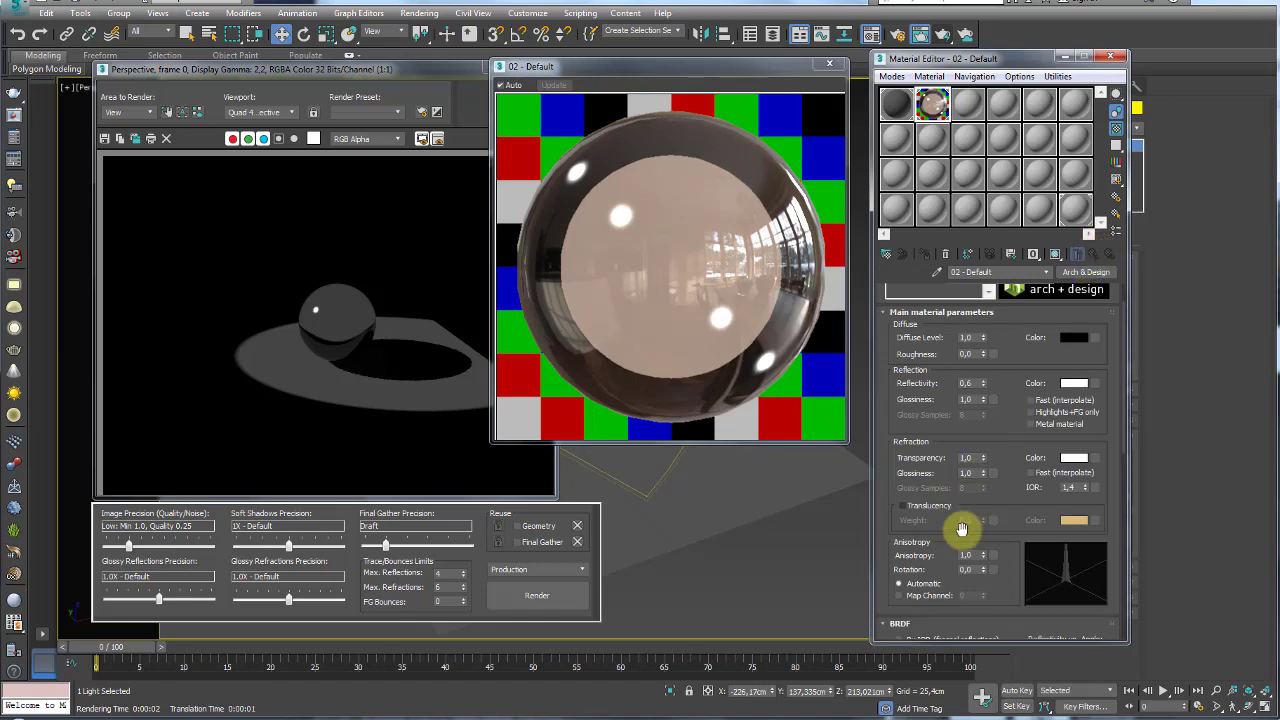
scroll(960, 531, "down", 5)
scroll(889, 534, "down", 3)
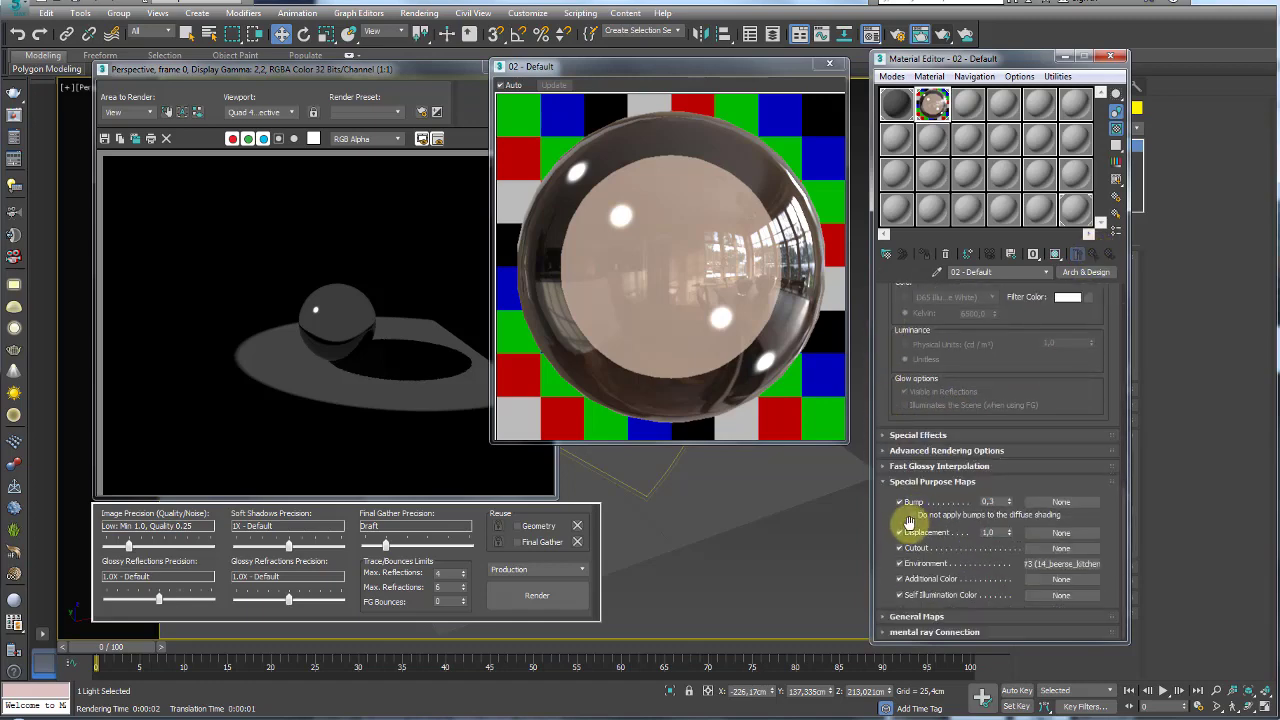
left_click(900, 564)
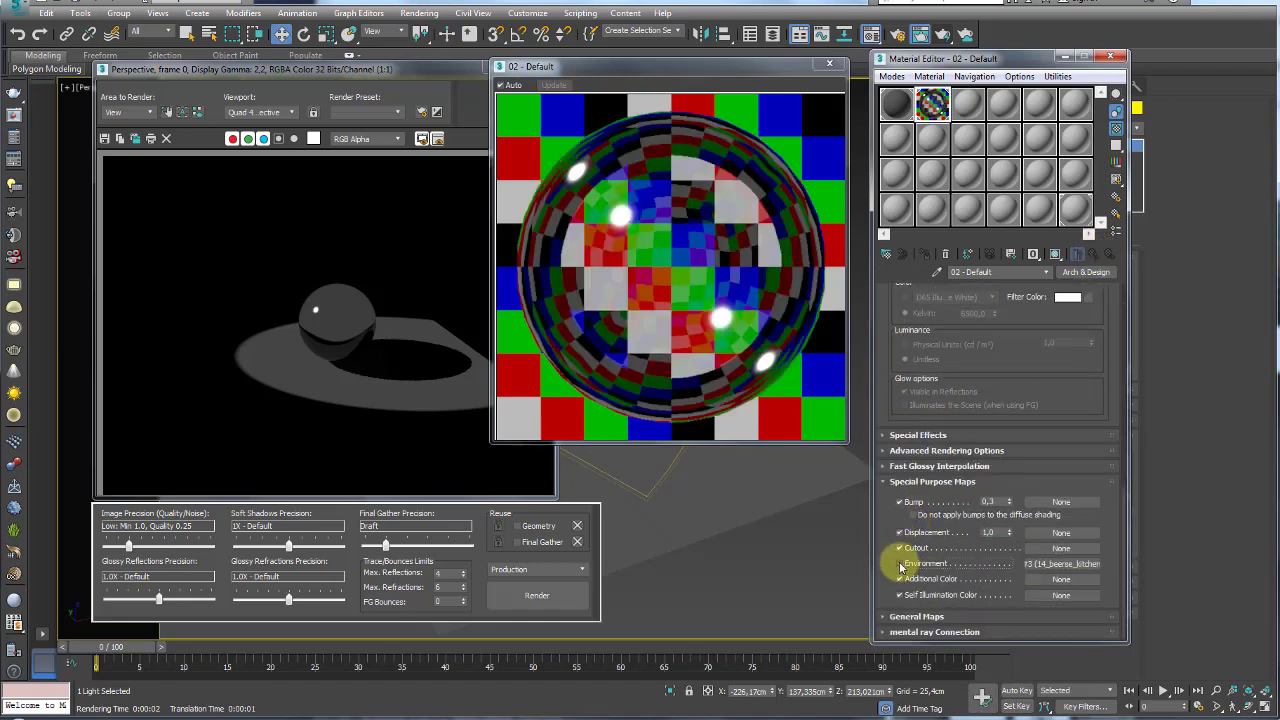
left_click(900, 564)
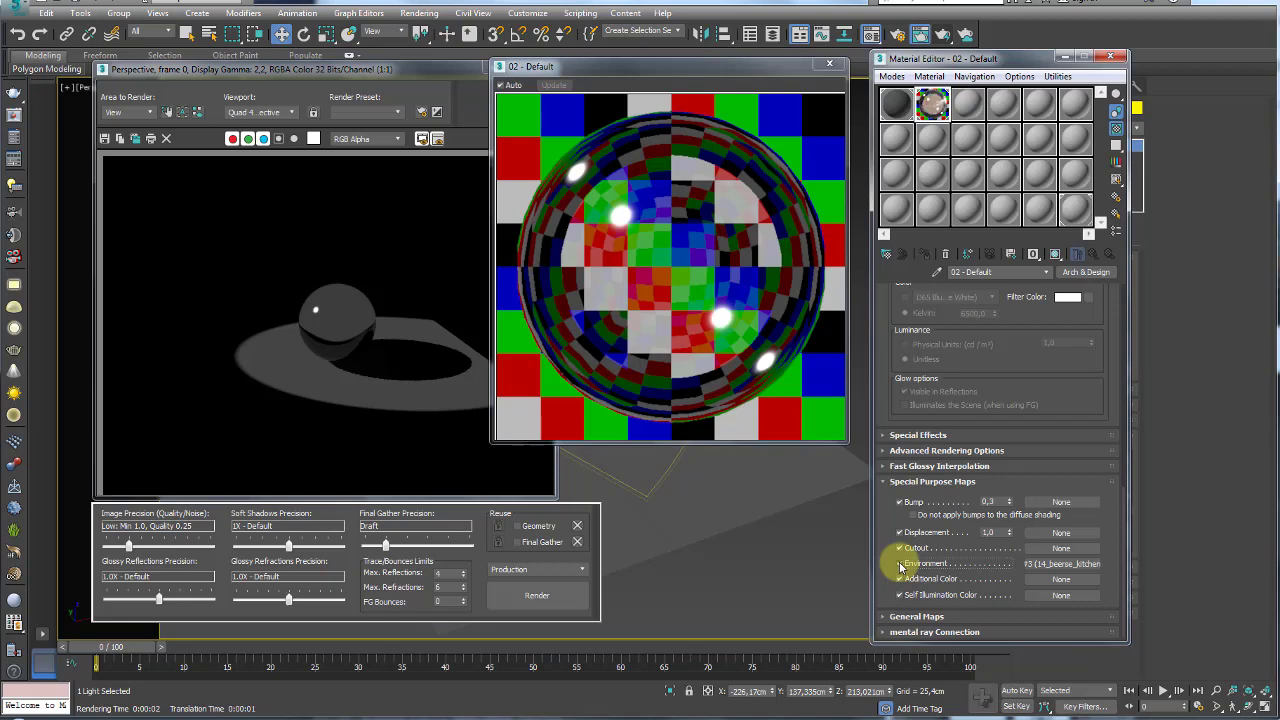
left_click(958, 33)
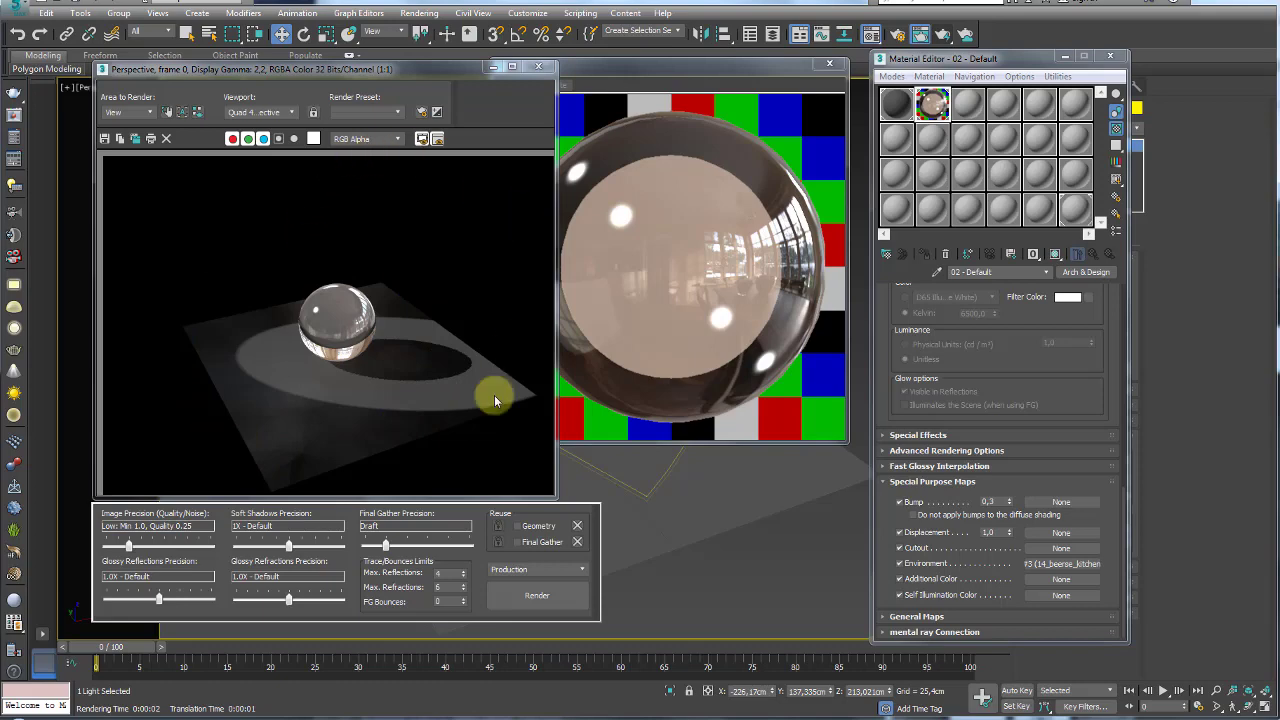
Close the render window, minimize the Material Editor, reframe the view, and bring up Render Setup
left_click(538, 67)
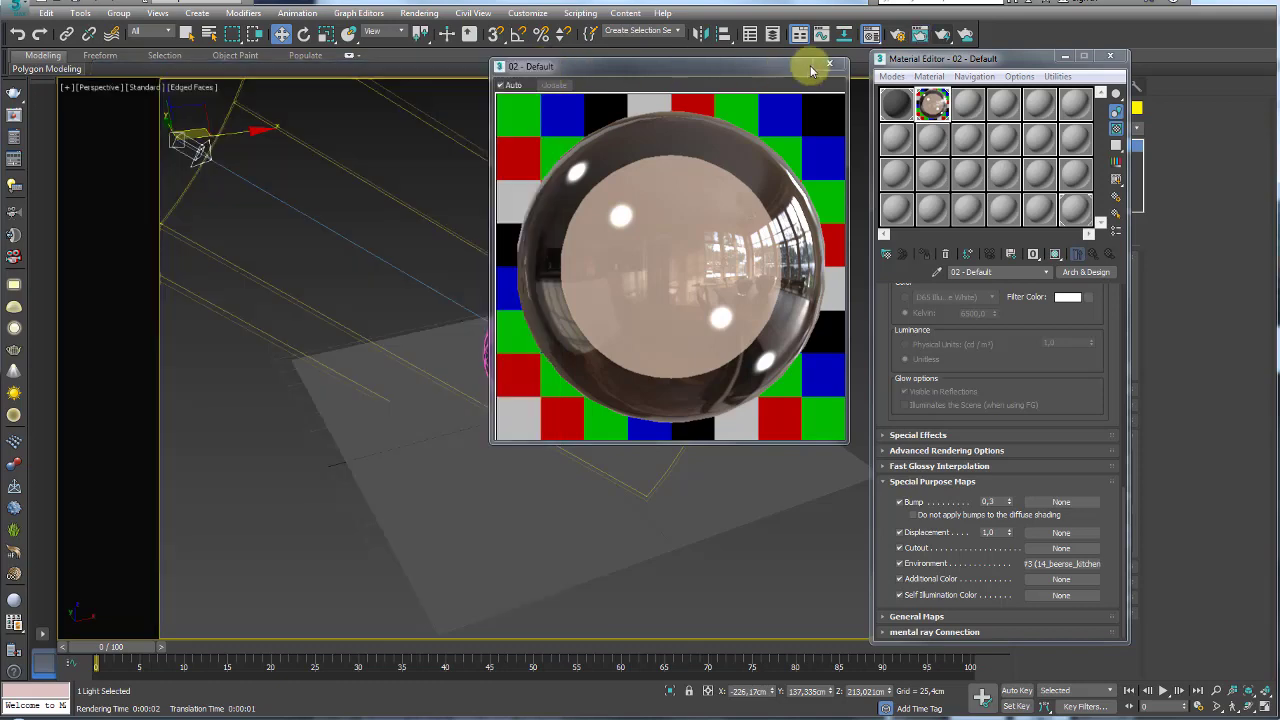
left_click(829, 63)
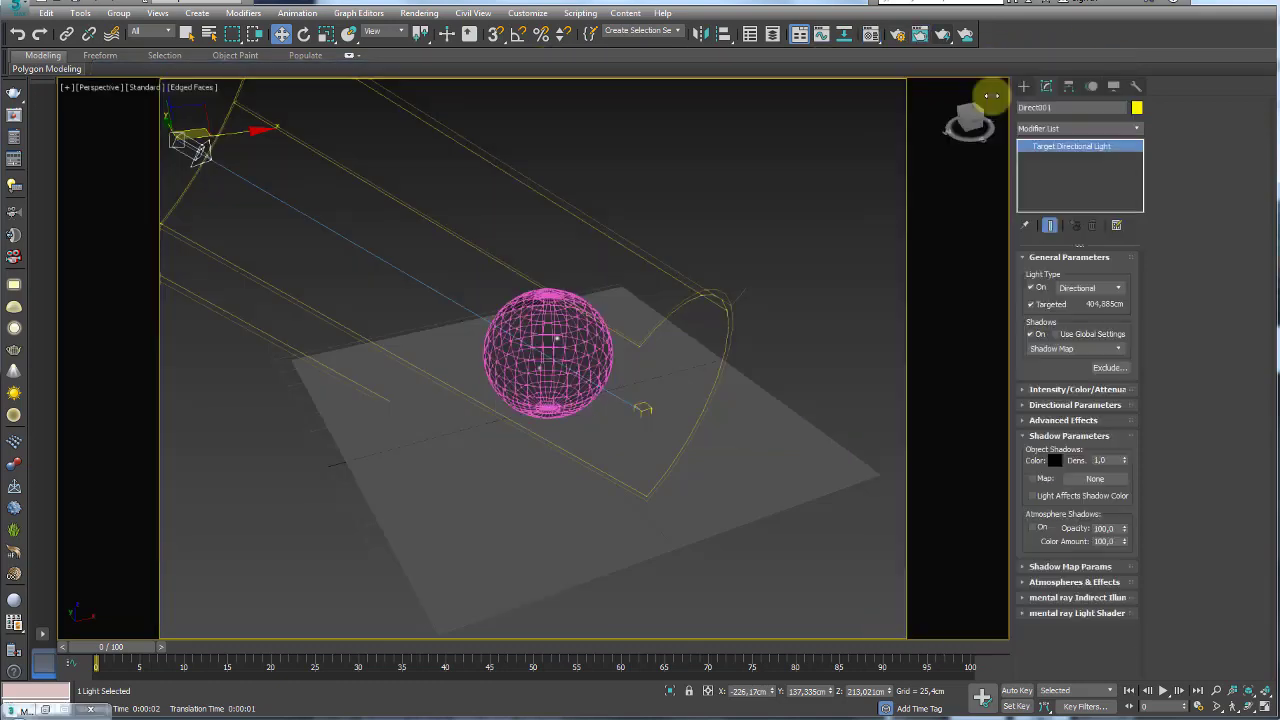
left_click(1065, 57)
middle_click_drag(589, 373, 650, 333)
scroll(650, 333, "down", 5)
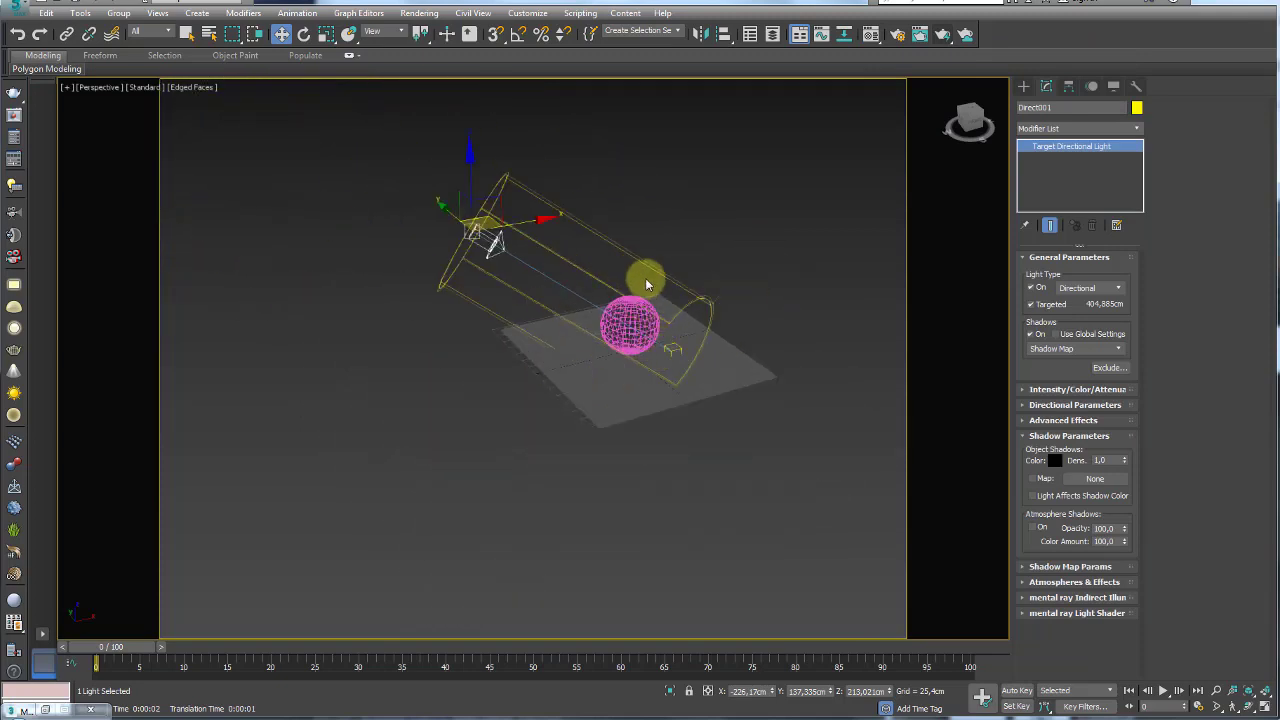
scroll(688, 172, "up", 3)
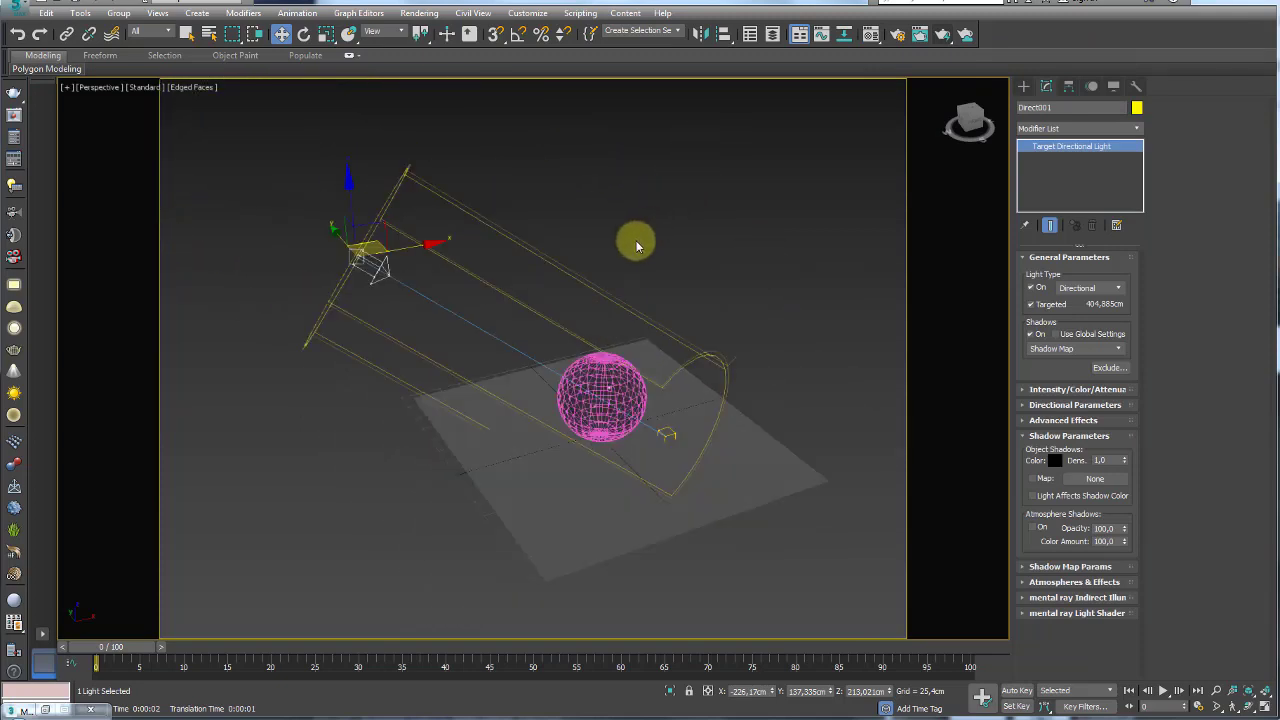
left_click(897, 33)
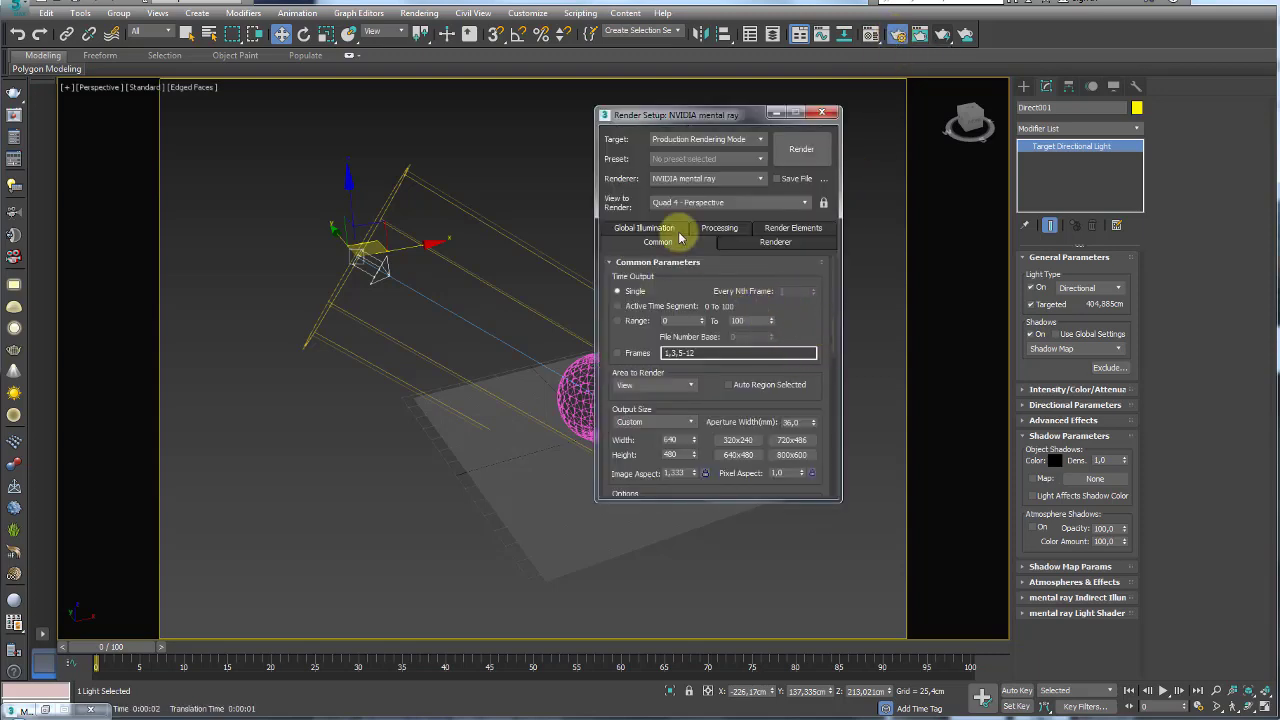
Enable Caustics under mental ray's Global Illumination Caustics & Photon Mapping settings
left_click(645, 229)
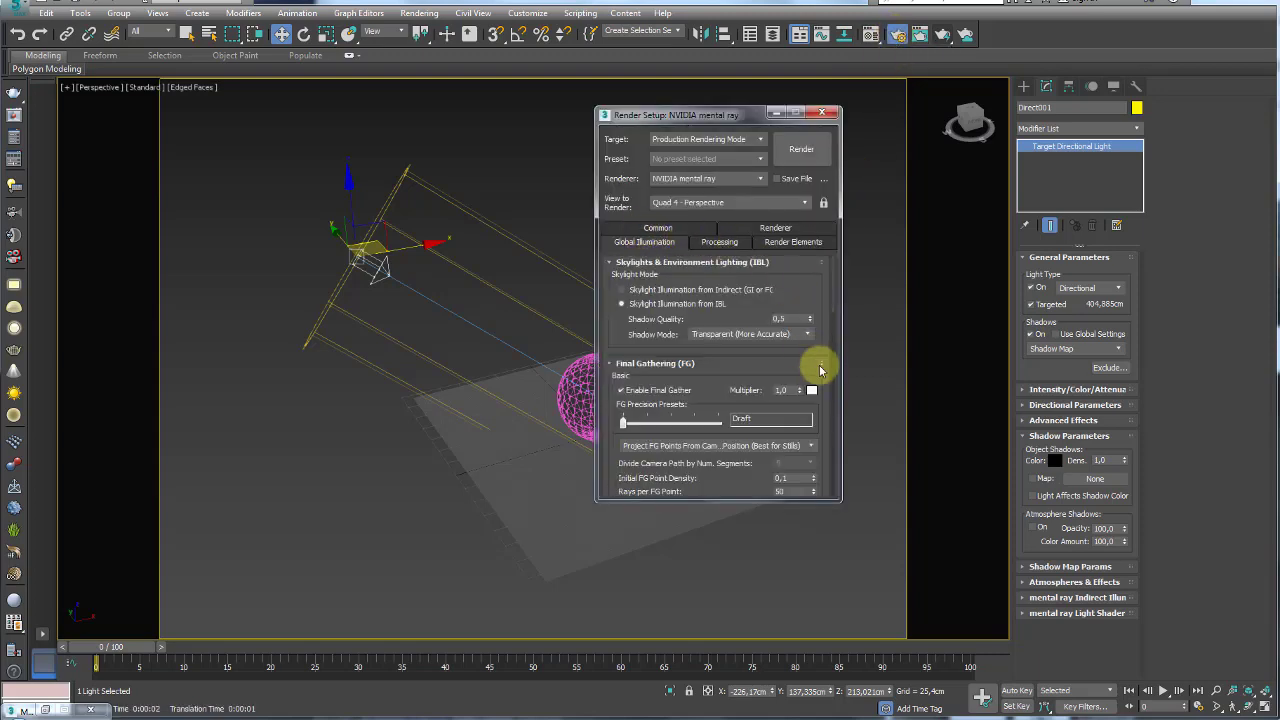
left_click_drag(820, 366, 826, 150)
scroll(760, 355, "down", 5)
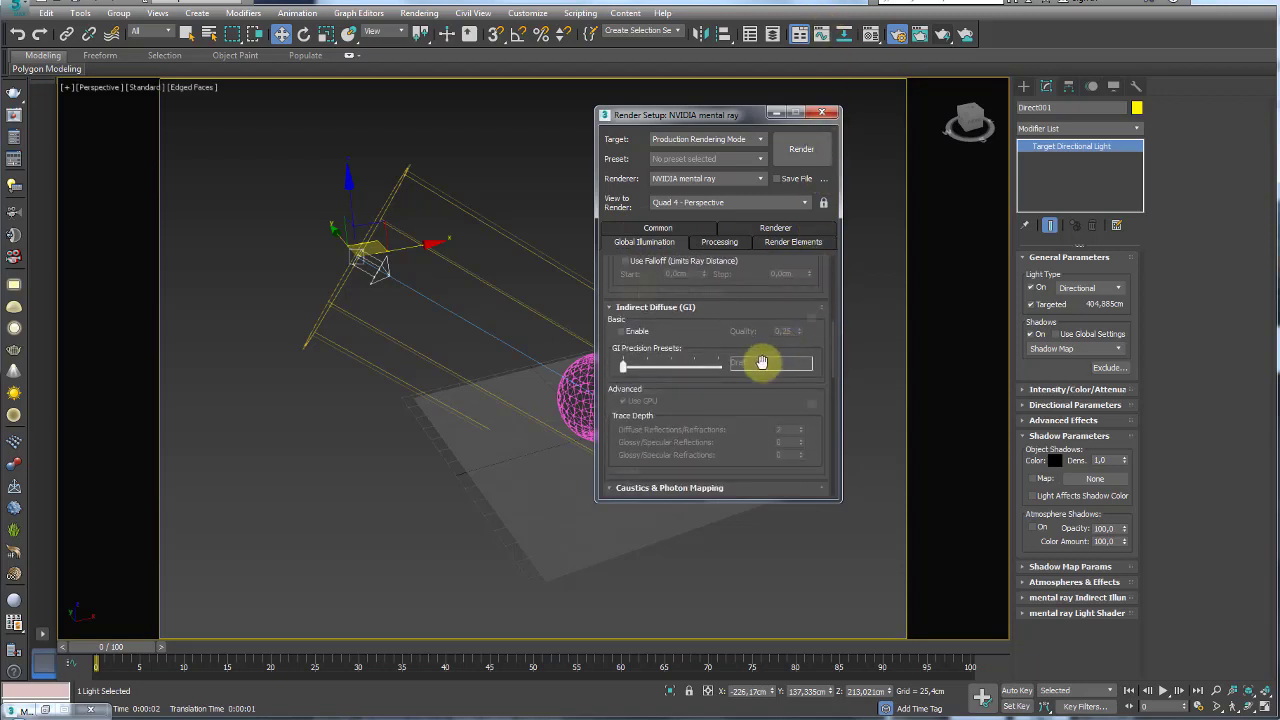
scroll(750, 350, "down", 2)
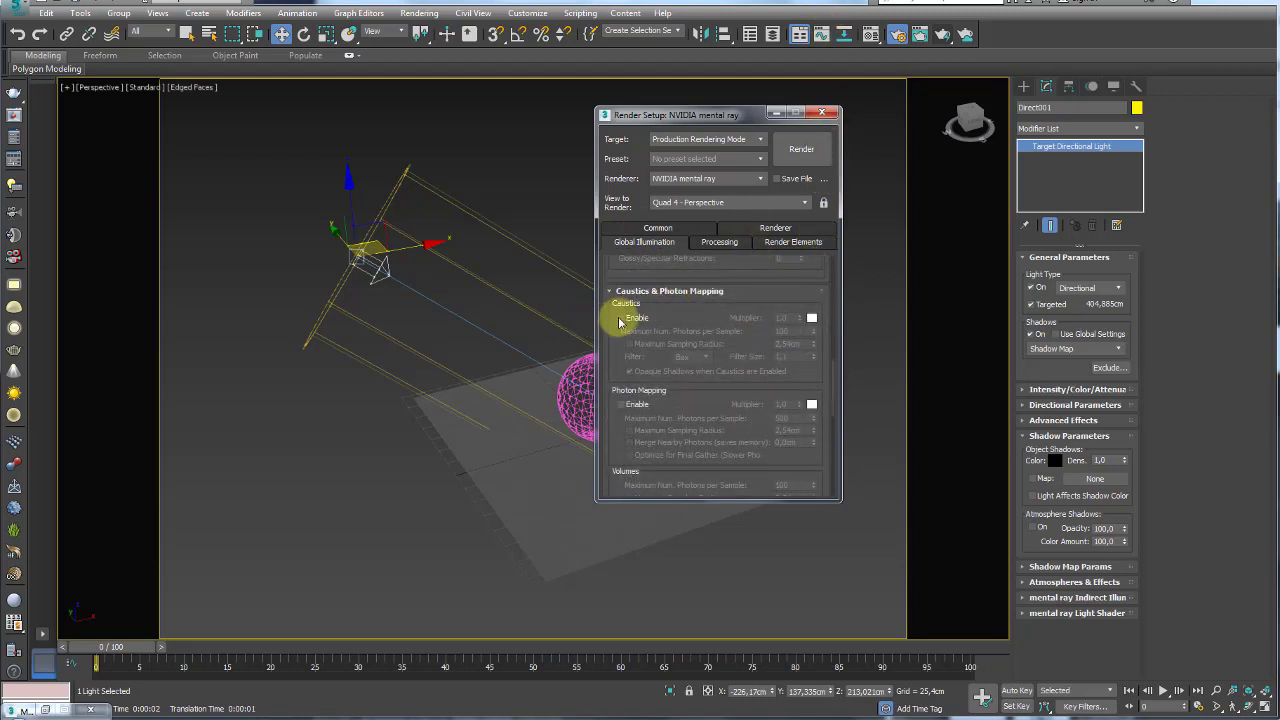
left_click(620, 318)
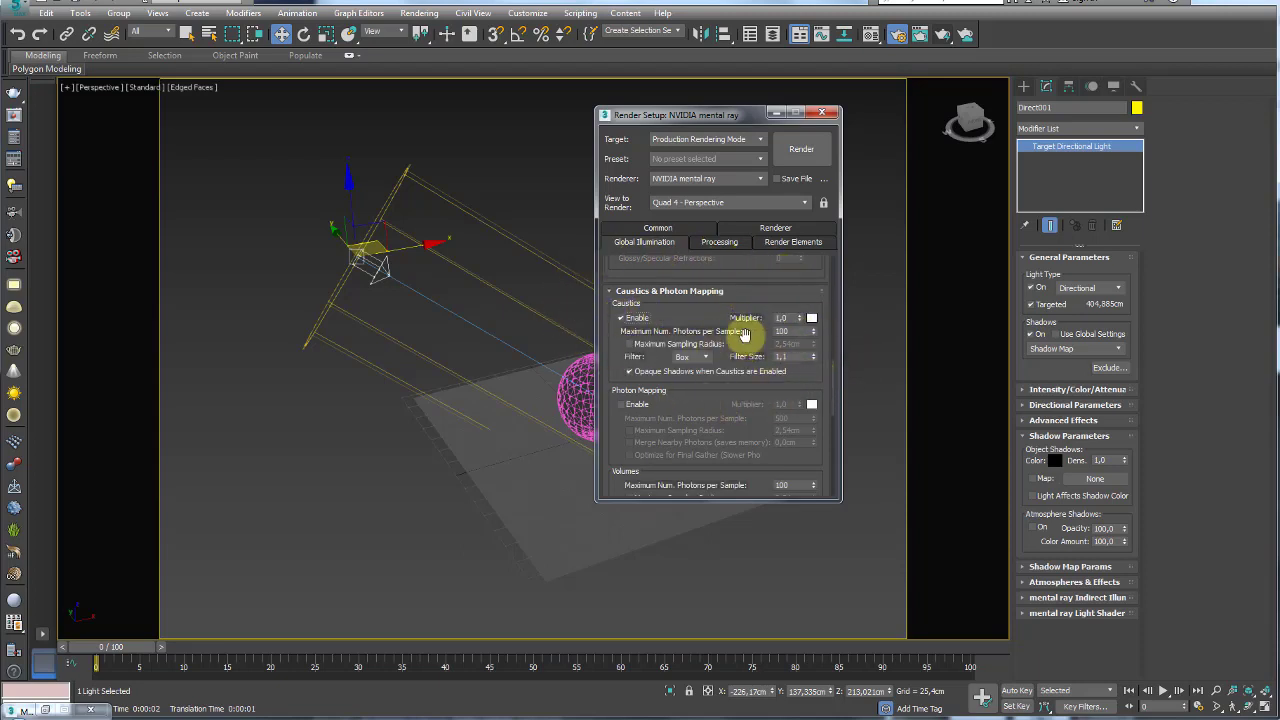
left_click(824, 113)
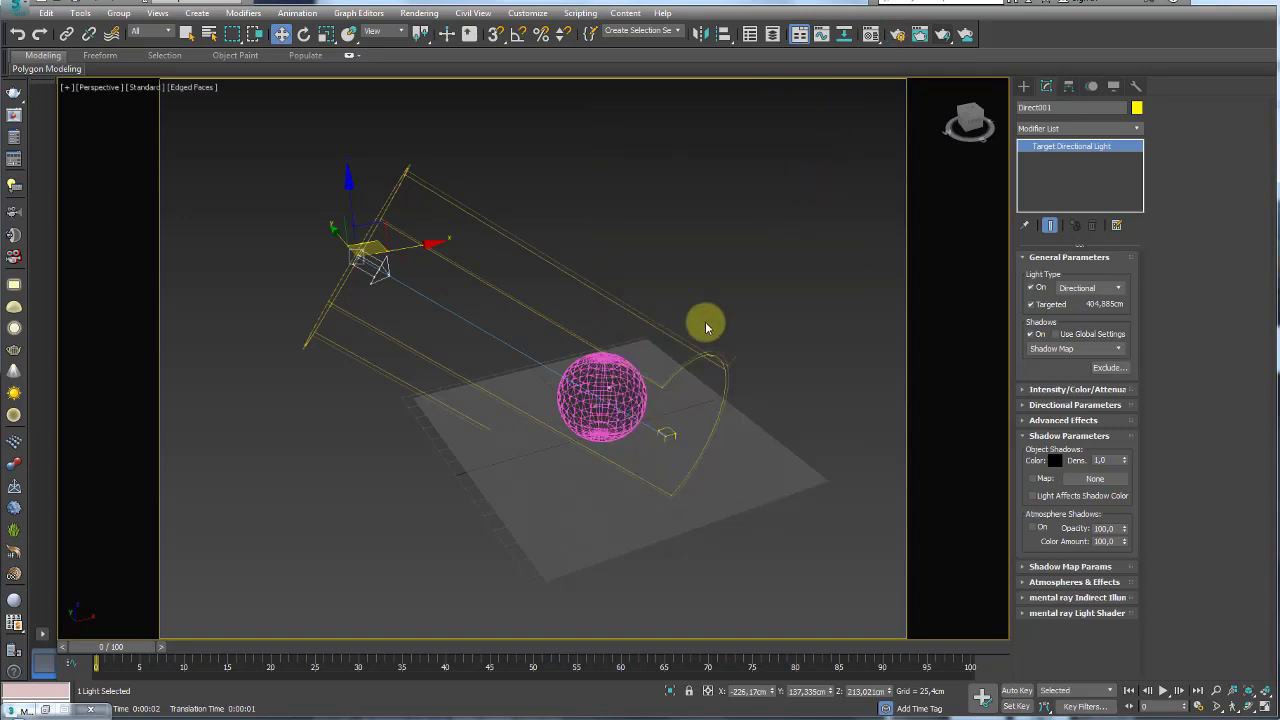
Zoom in and start a test render of the perspective view
scroll(706, 327, "up", 2)
scroll(654, 374, "up", 2)
scroll(648, 303, "up", 2)
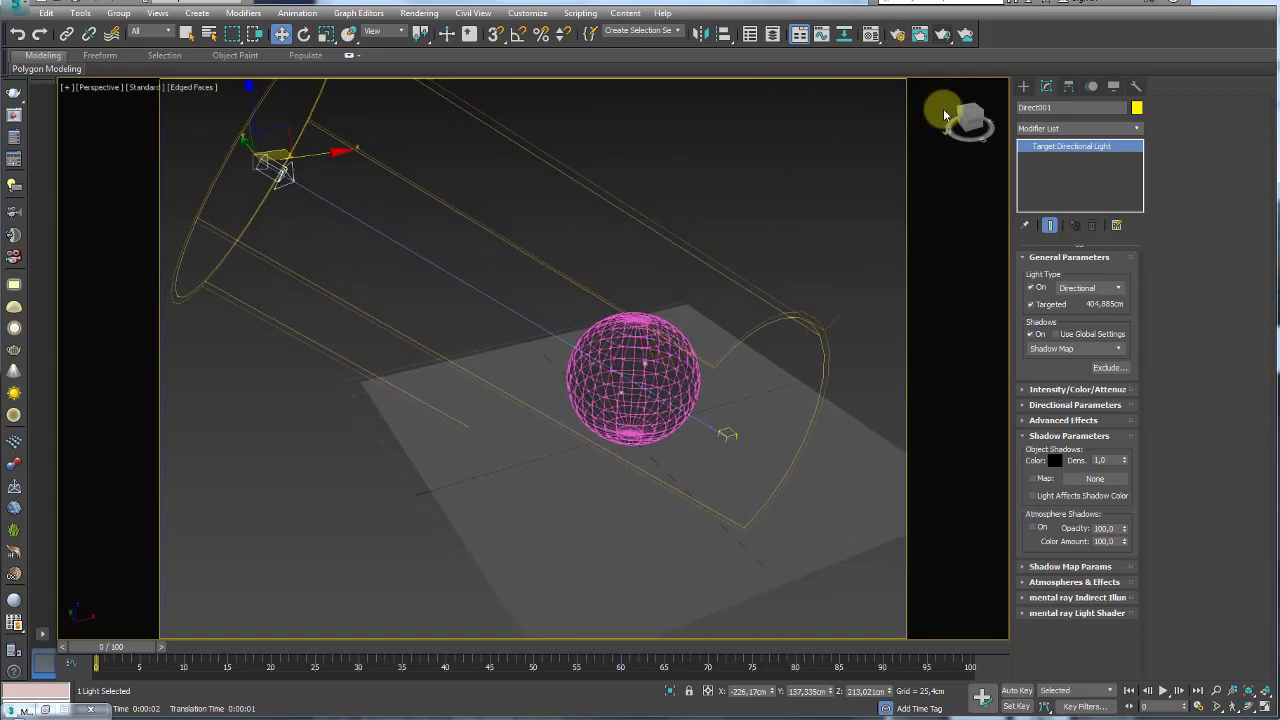
left_click(943, 36)
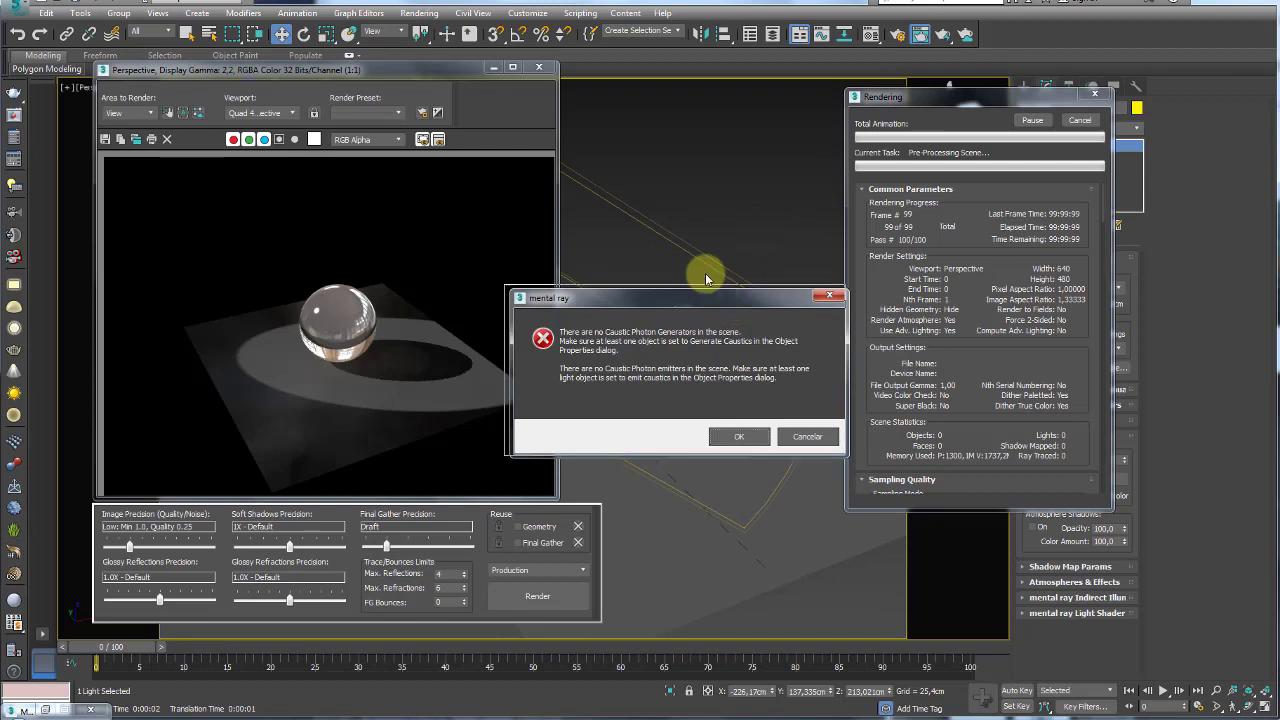
Move aside and dismiss the missing caustic generators warning, then close the finished render windows
left_click_drag(722, 300, 665, 192)
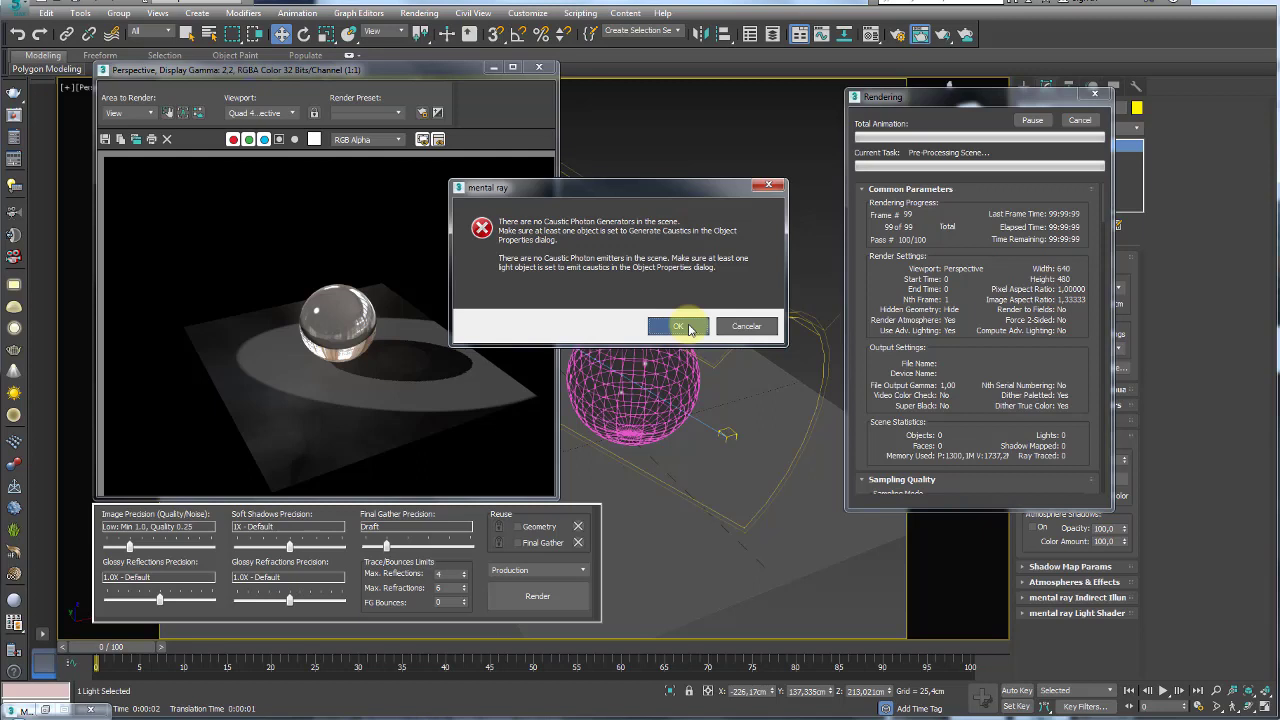
left_click(680, 327)
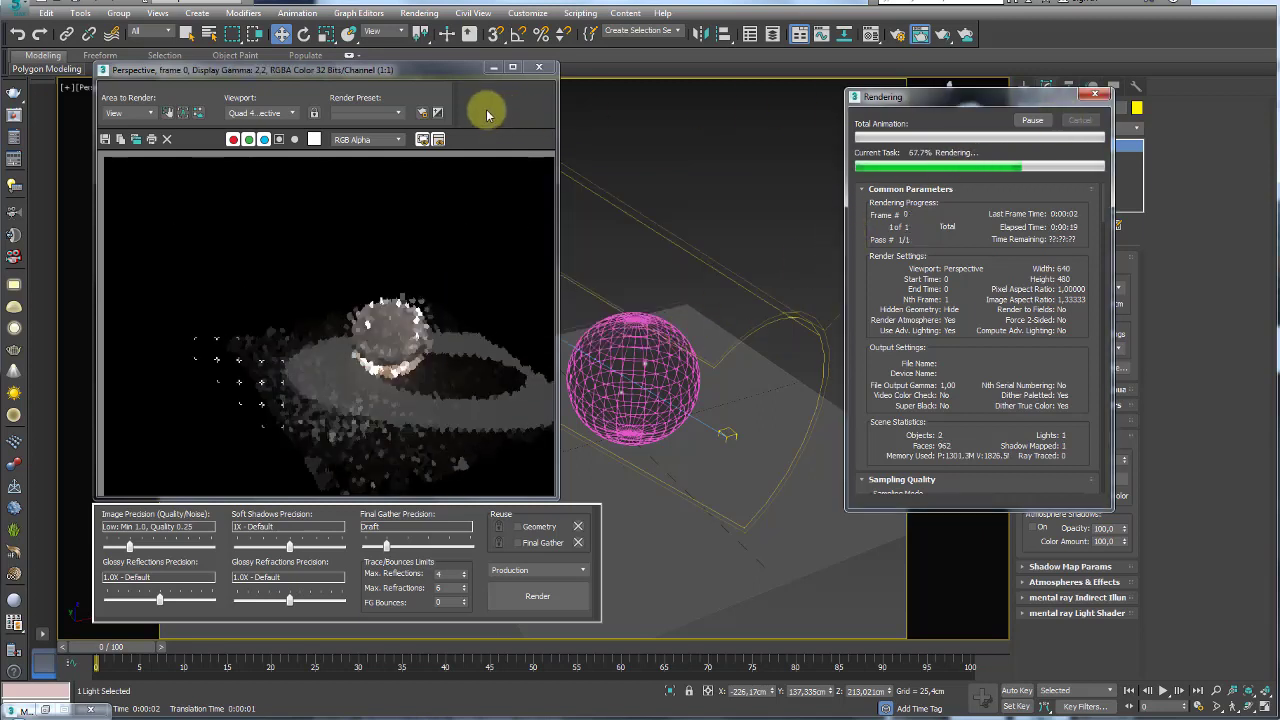
left_click(540, 67)
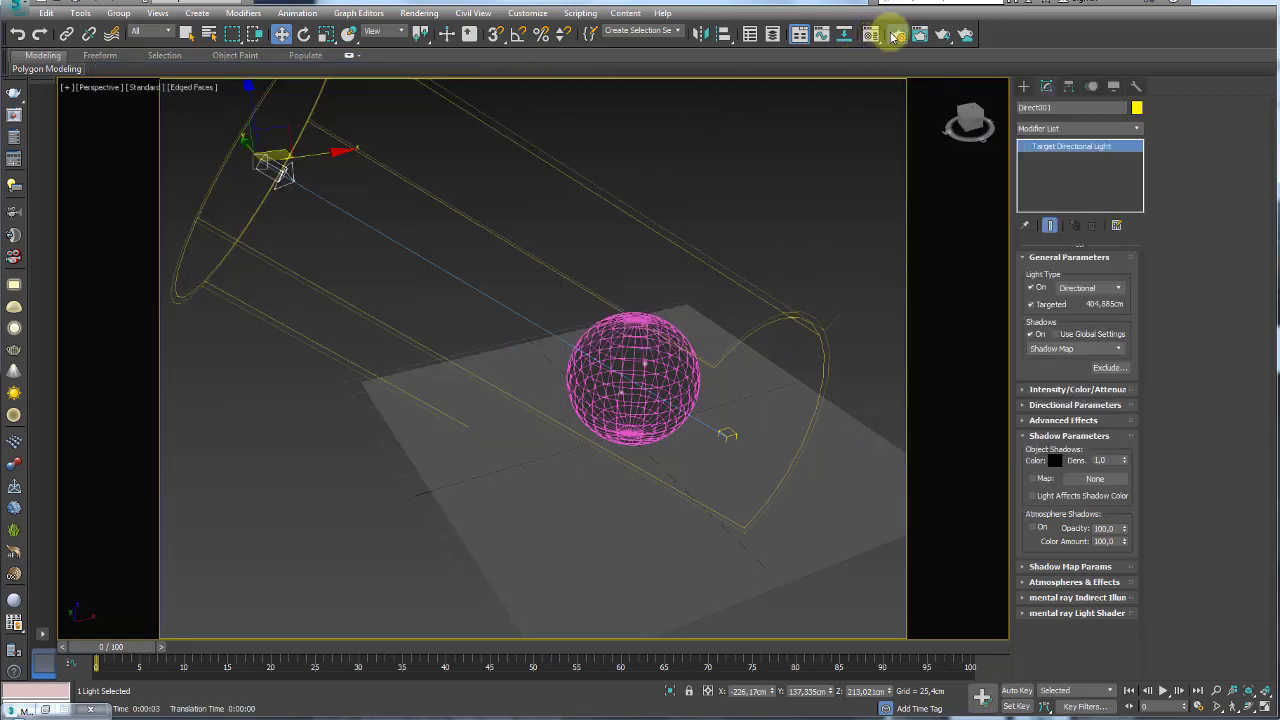
left_click(895, 35)
left_click_drag(826, 432, 837, 277)
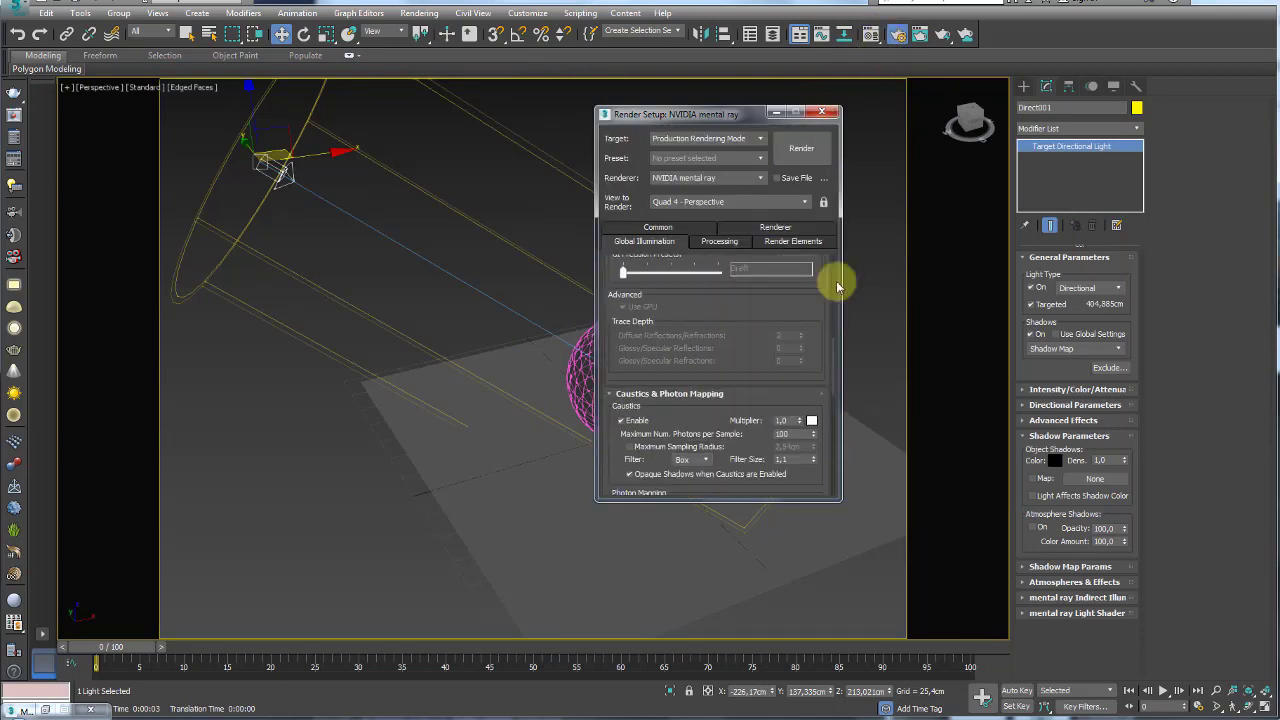
left_click_drag(811, 429, 822, 100)
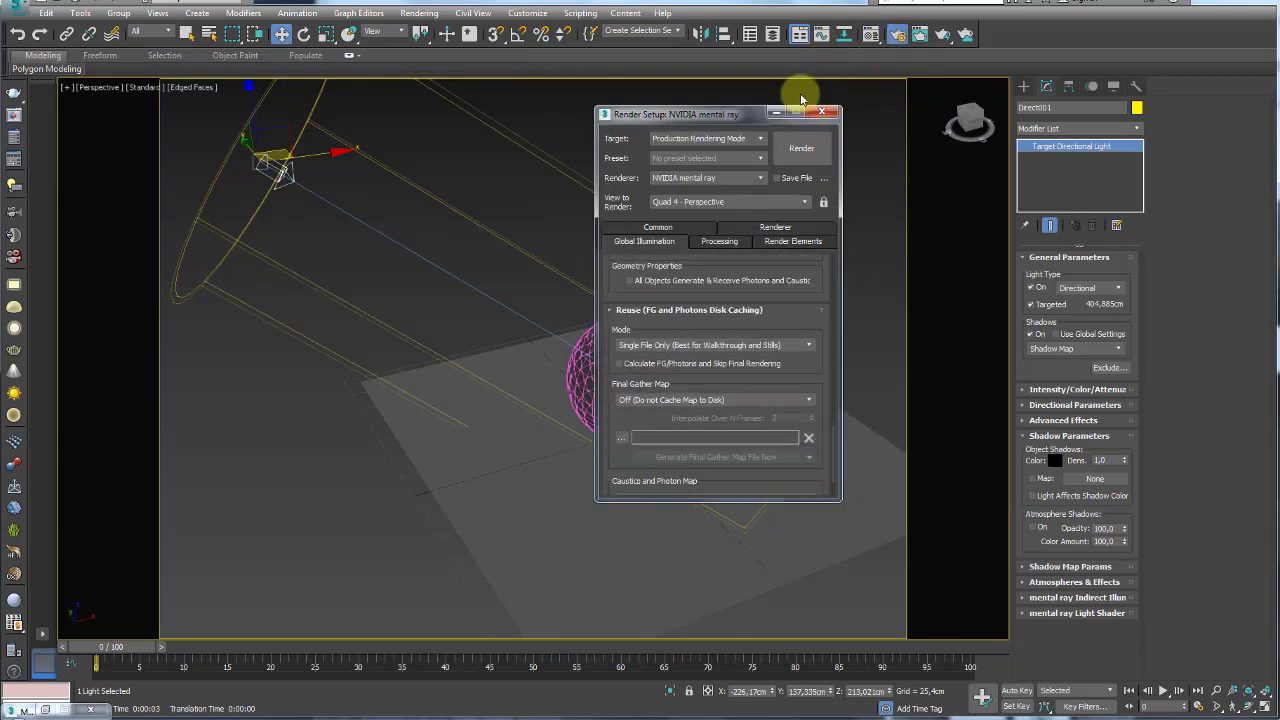
mouse_move(606, 309)
left_mouse_down()
mouse_move(609, 294)
mouse_move(606, 366)
left_mouse_up()
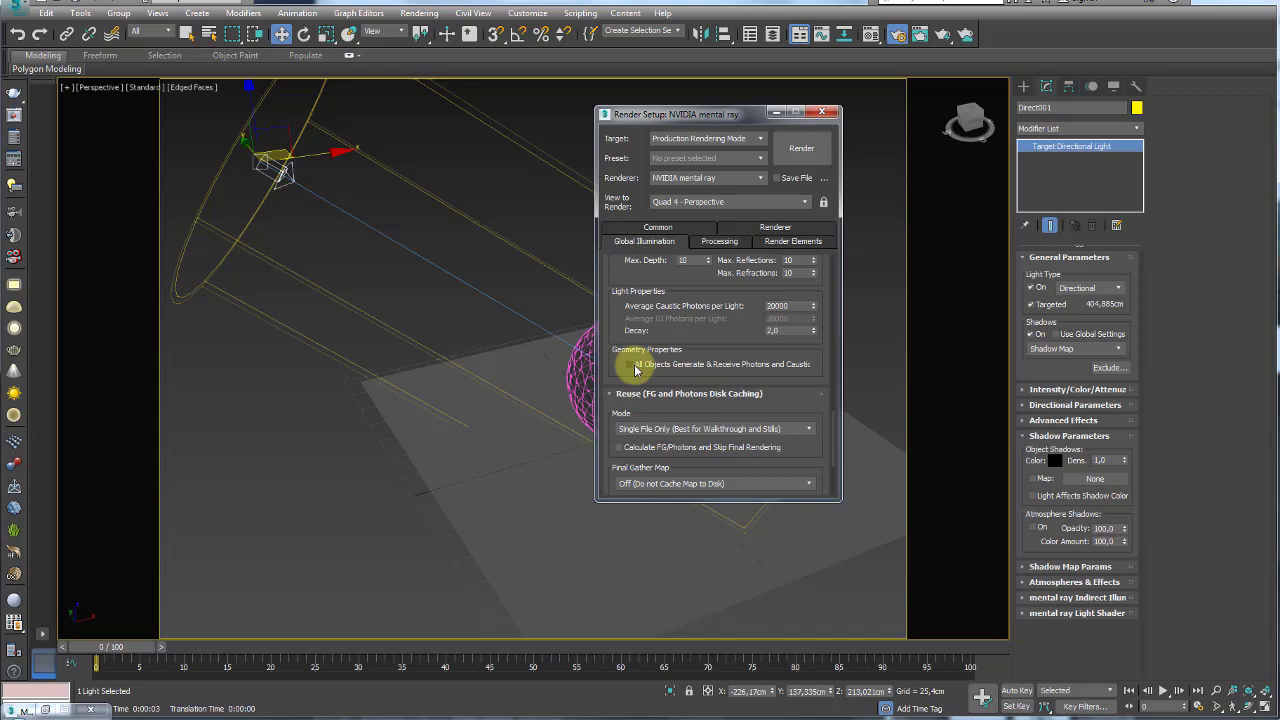
left_click(820, 112)
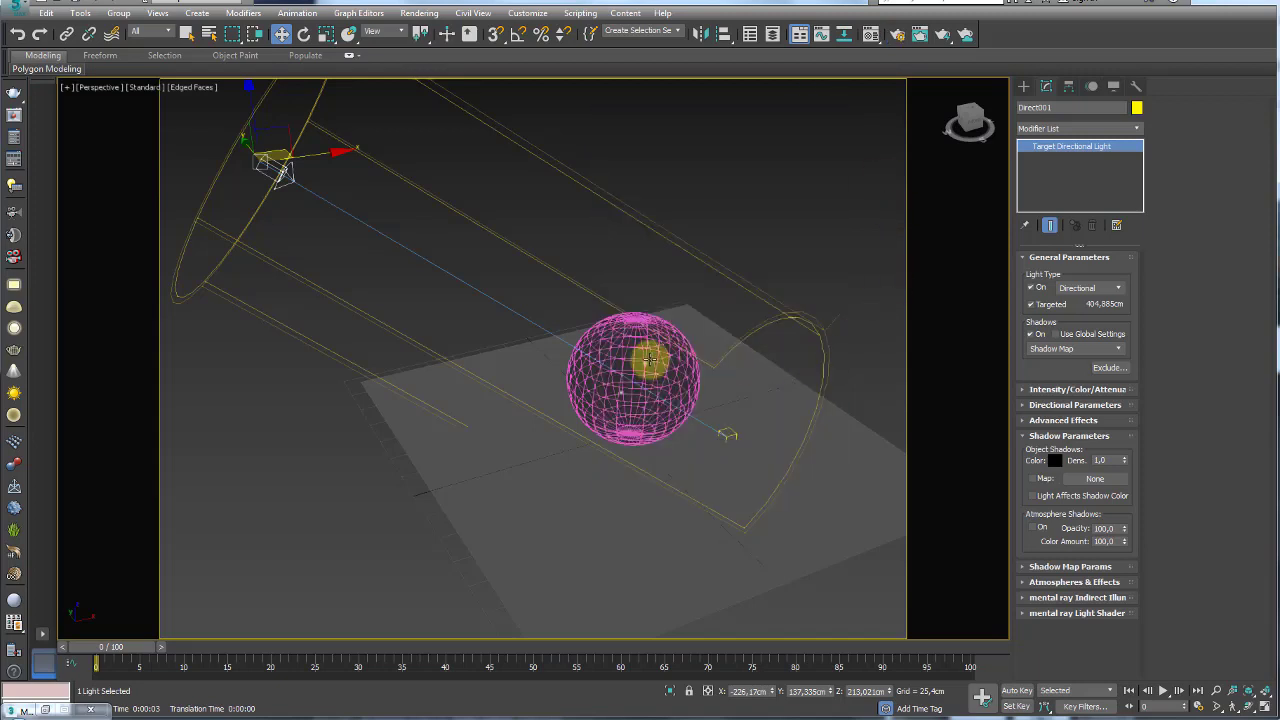
Tick Generate and Receive Caustics in Sphere001's mental ray Object Properties
middle_click_drag(625, 345, 682, 370)
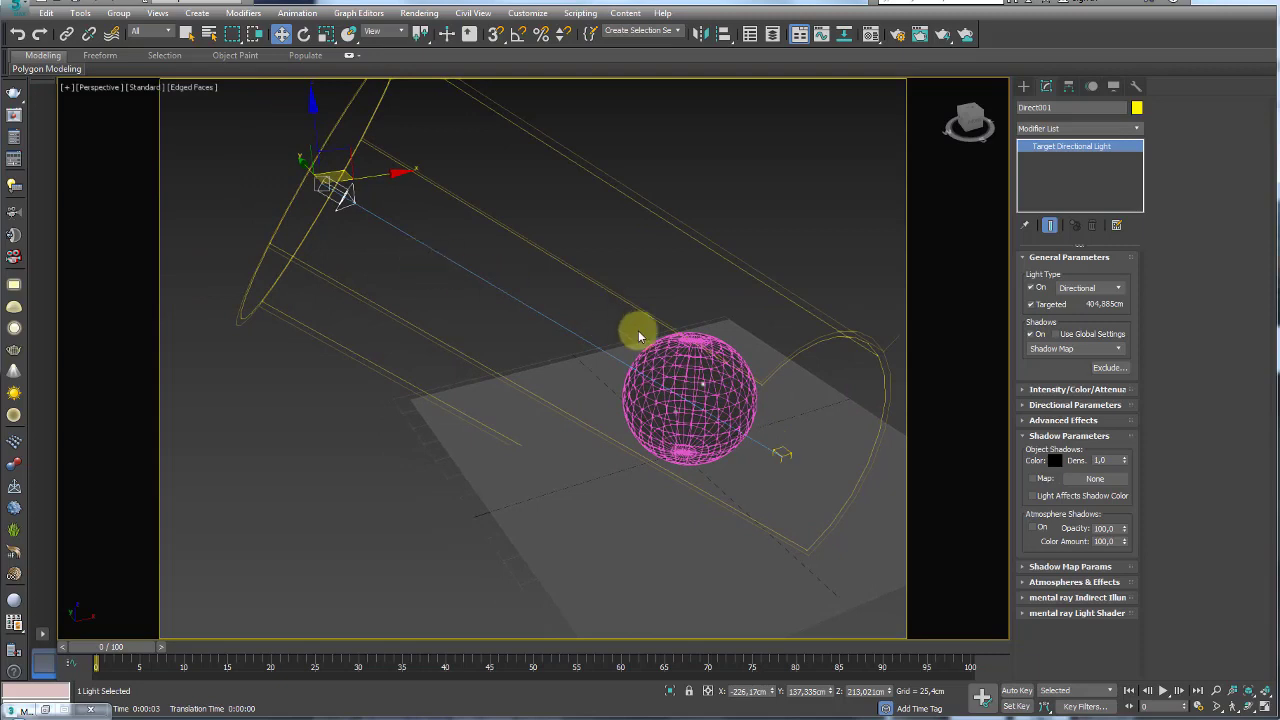
left_click(700, 372)
right_click(703, 375)
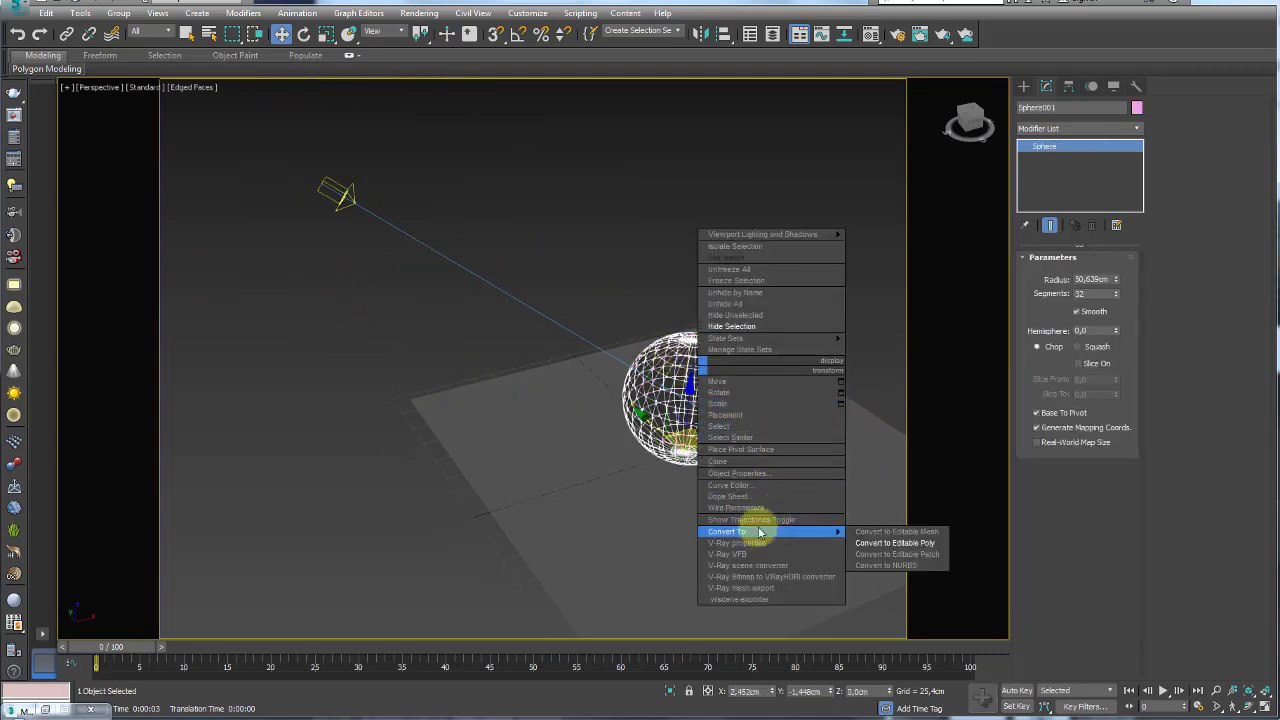
left_click(758, 472)
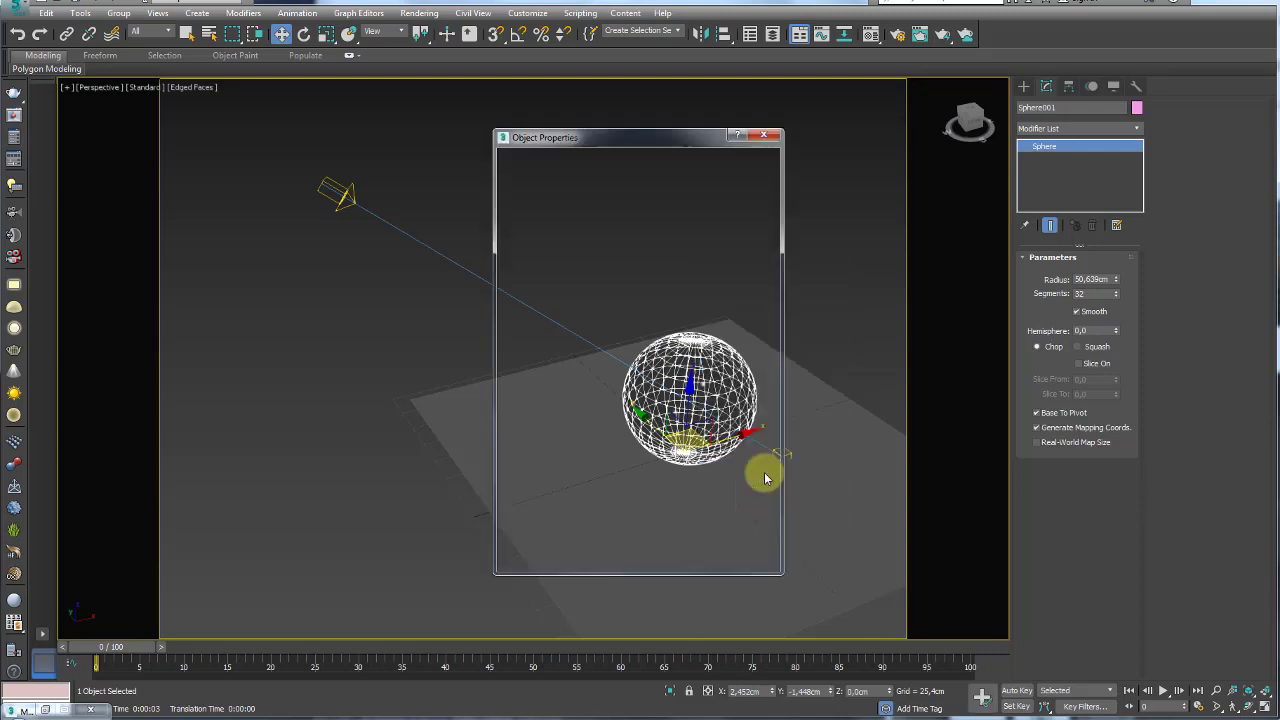
left_click_drag(640, 137, 610, 123)
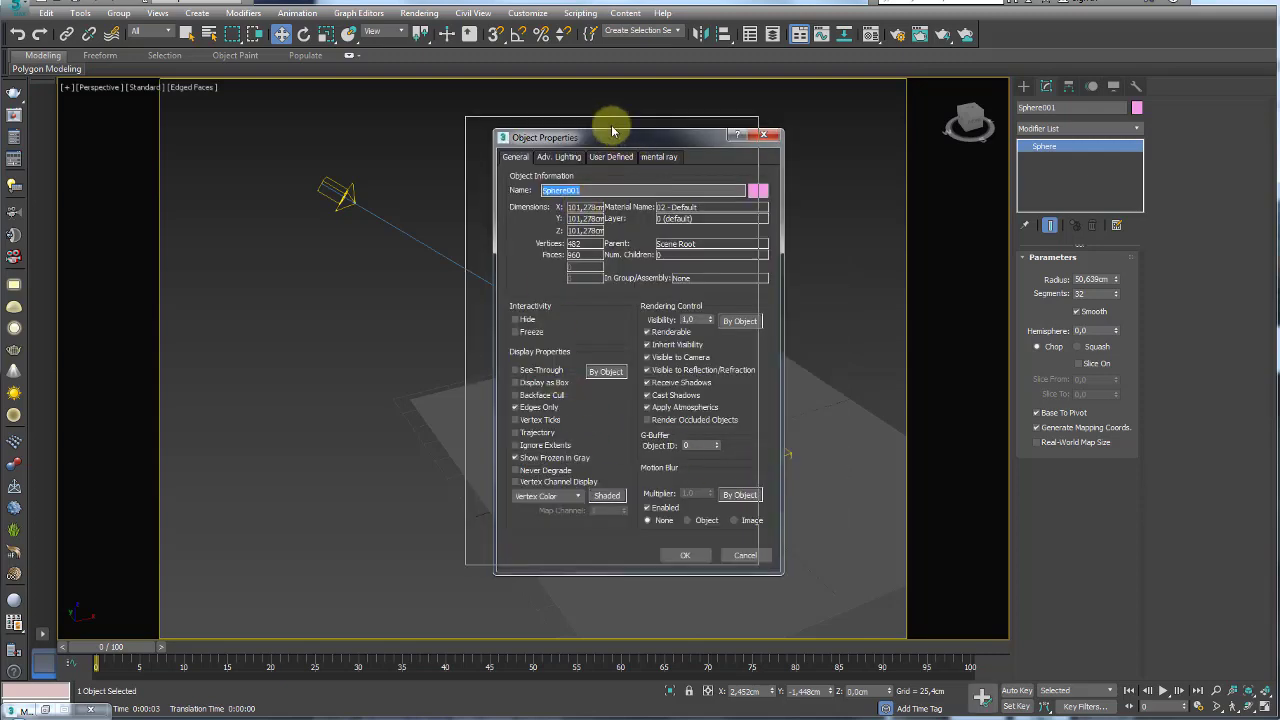
left_click(630, 145)
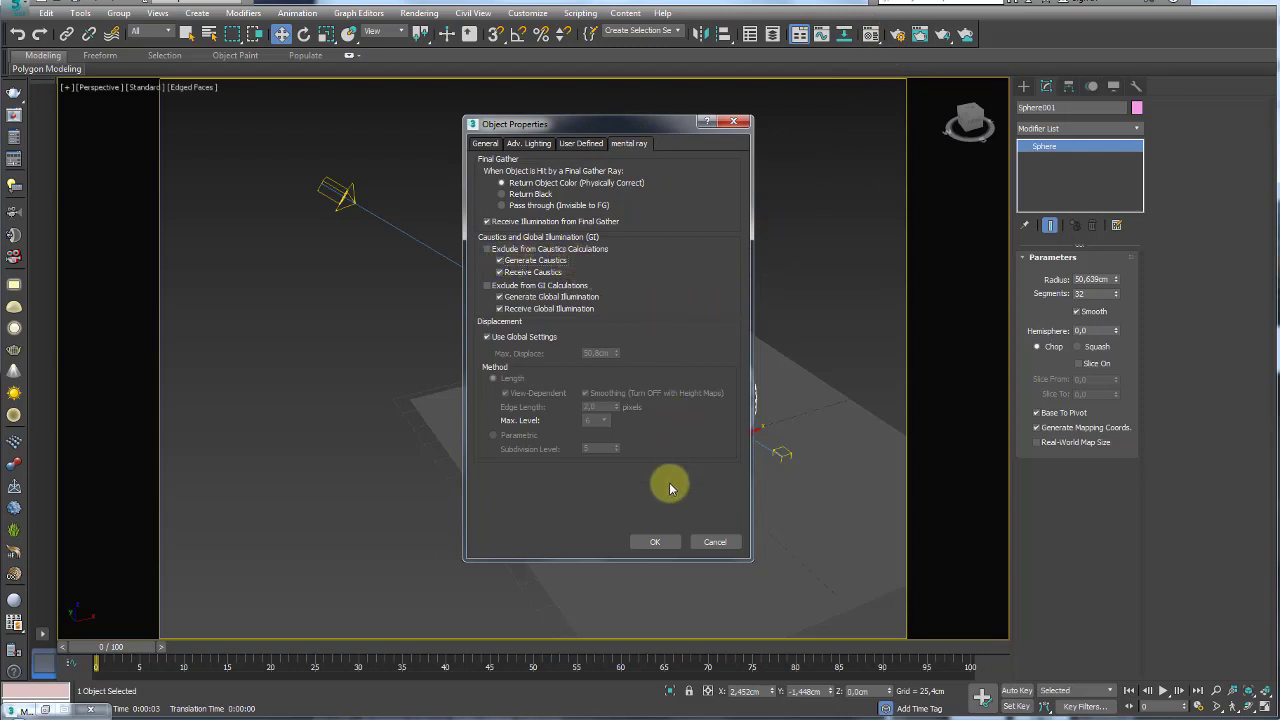
left_click(655, 542)
middle_click_drag(779, 437, 608, 448, "alt")
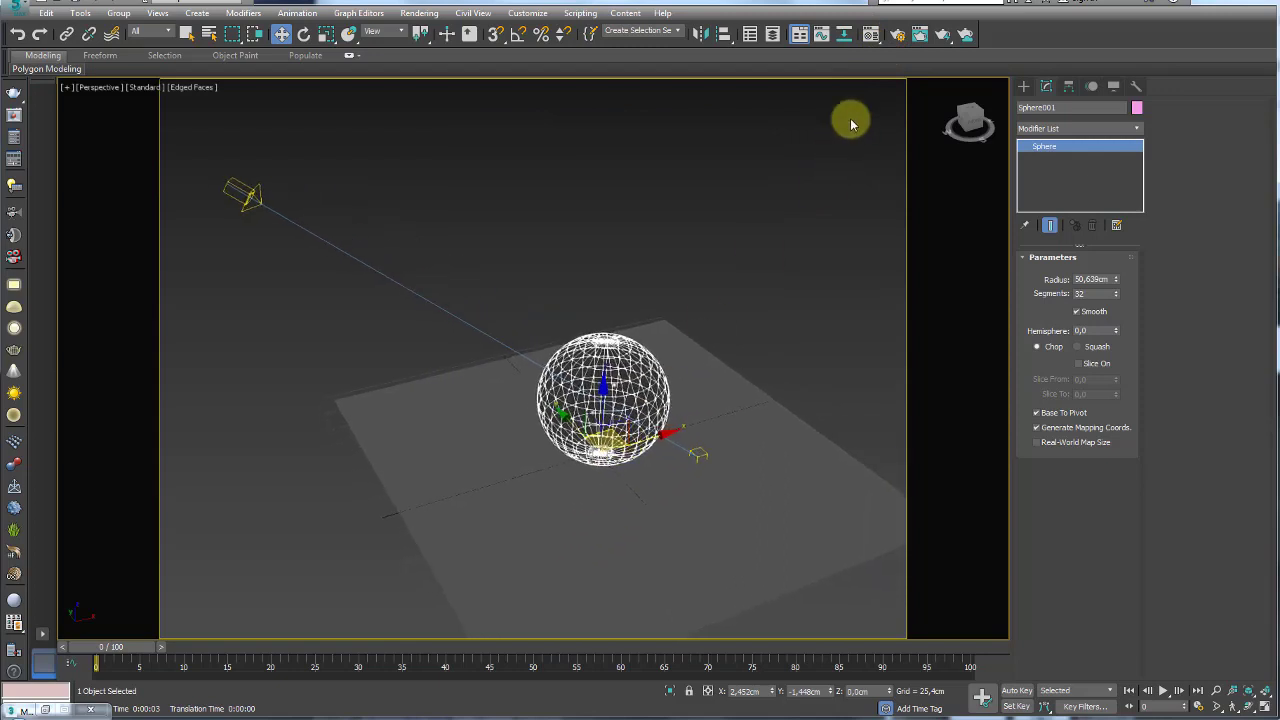
Render past the no-caustic-emitters warning, stop and close it, then select the directional light
left_click(942, 34)
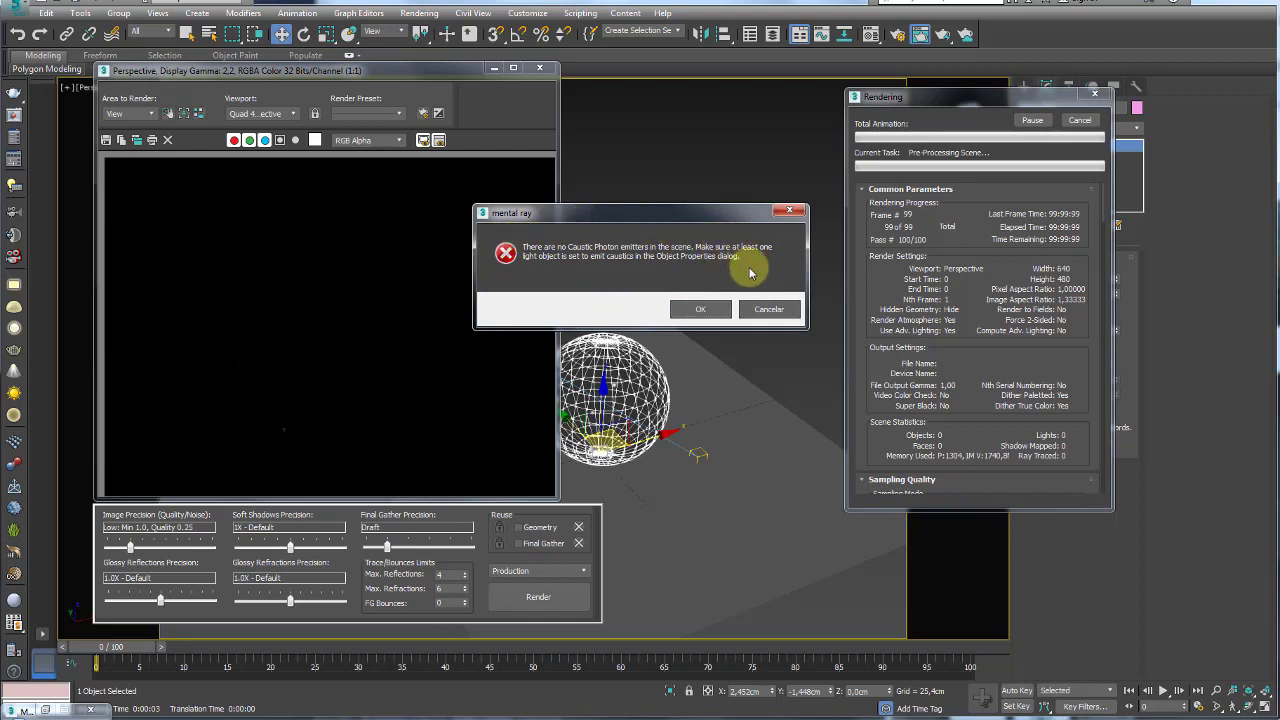
left_click(706, 309)
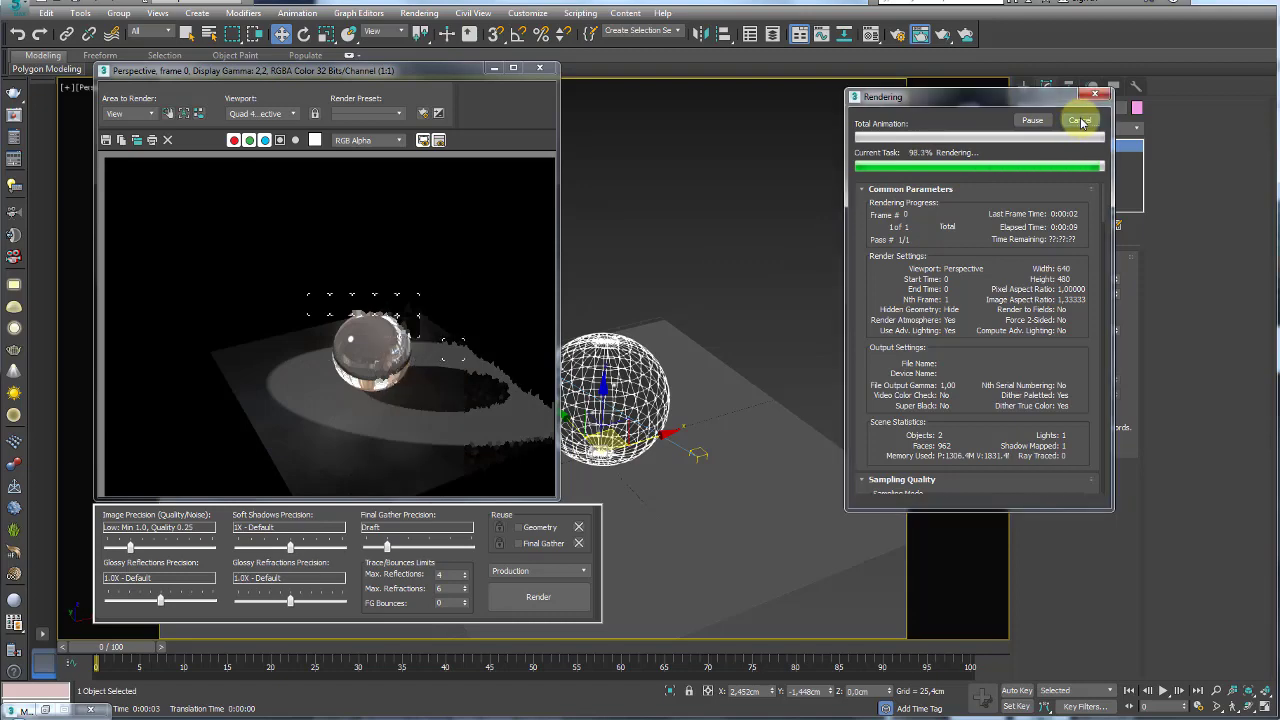
left_click(1080, 121)
left_click(540, 67)
middle_click_drag(551, 114, 665, 182)
left_click_drag(440, 152, 336, 216)
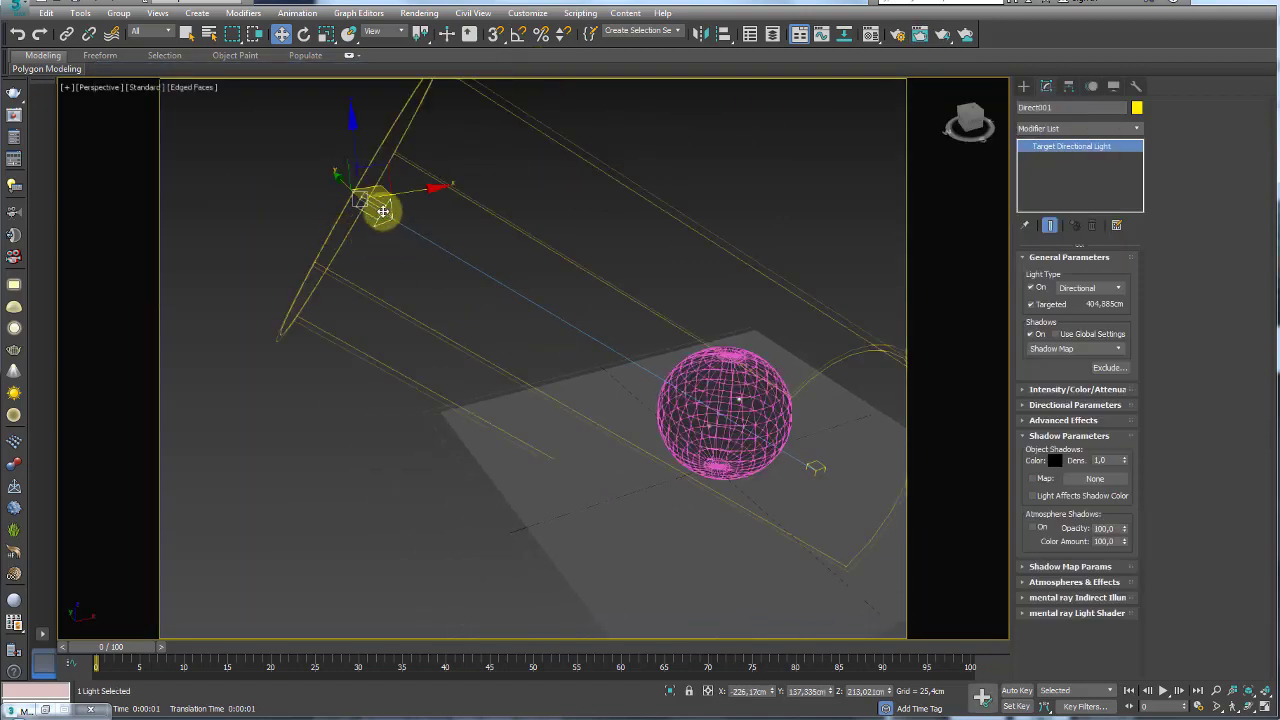
Set Direct001 to generate caustics in its Object Properties
right_click(383, 211)
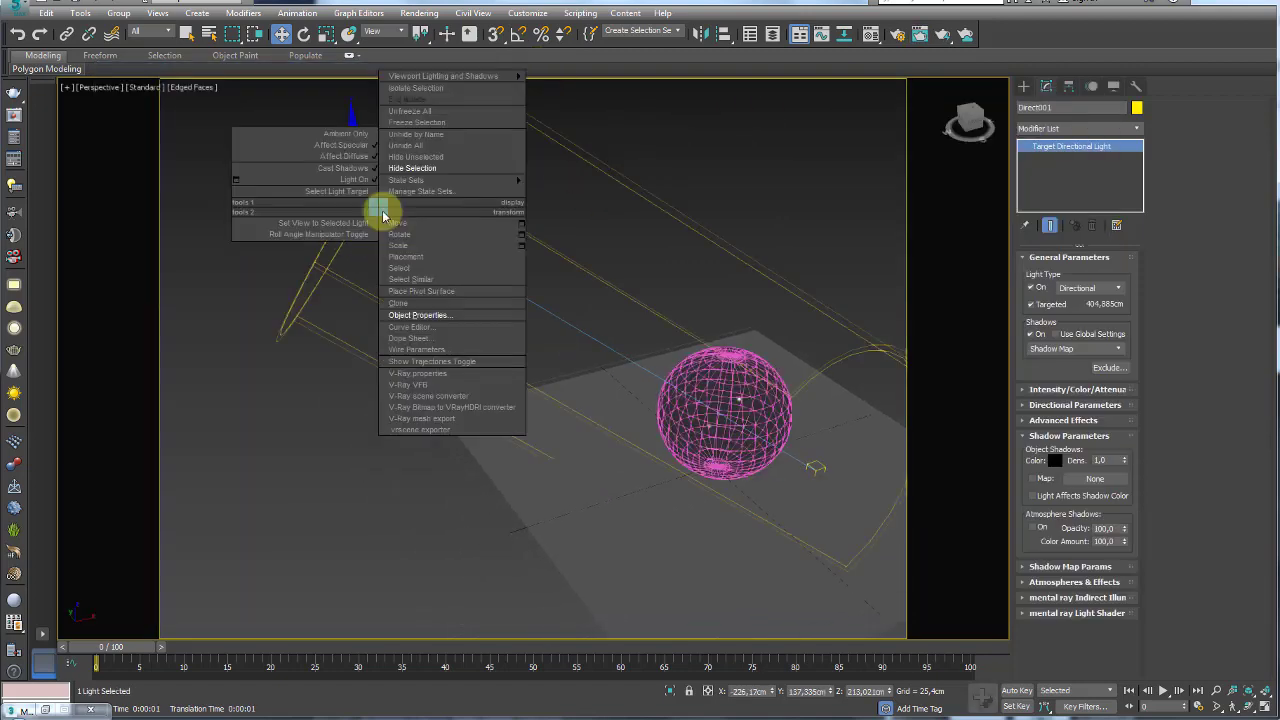
left_click(441, 317)
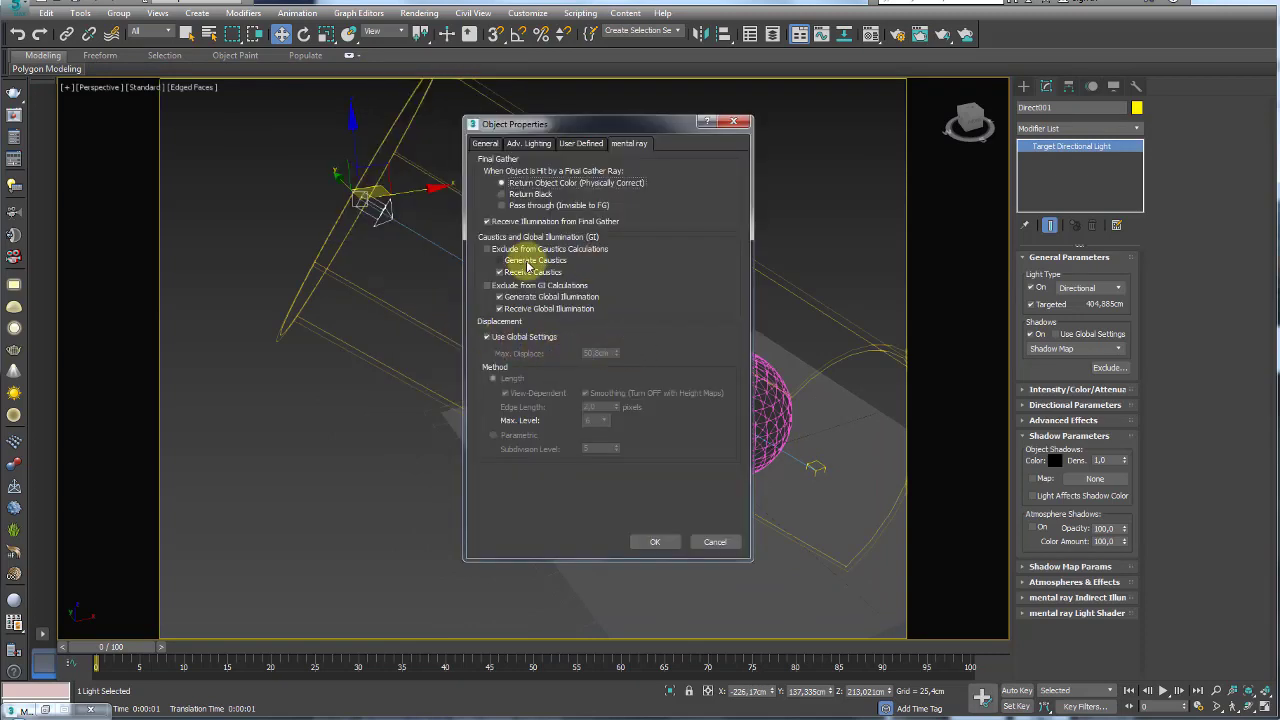
left_click(657, 541)
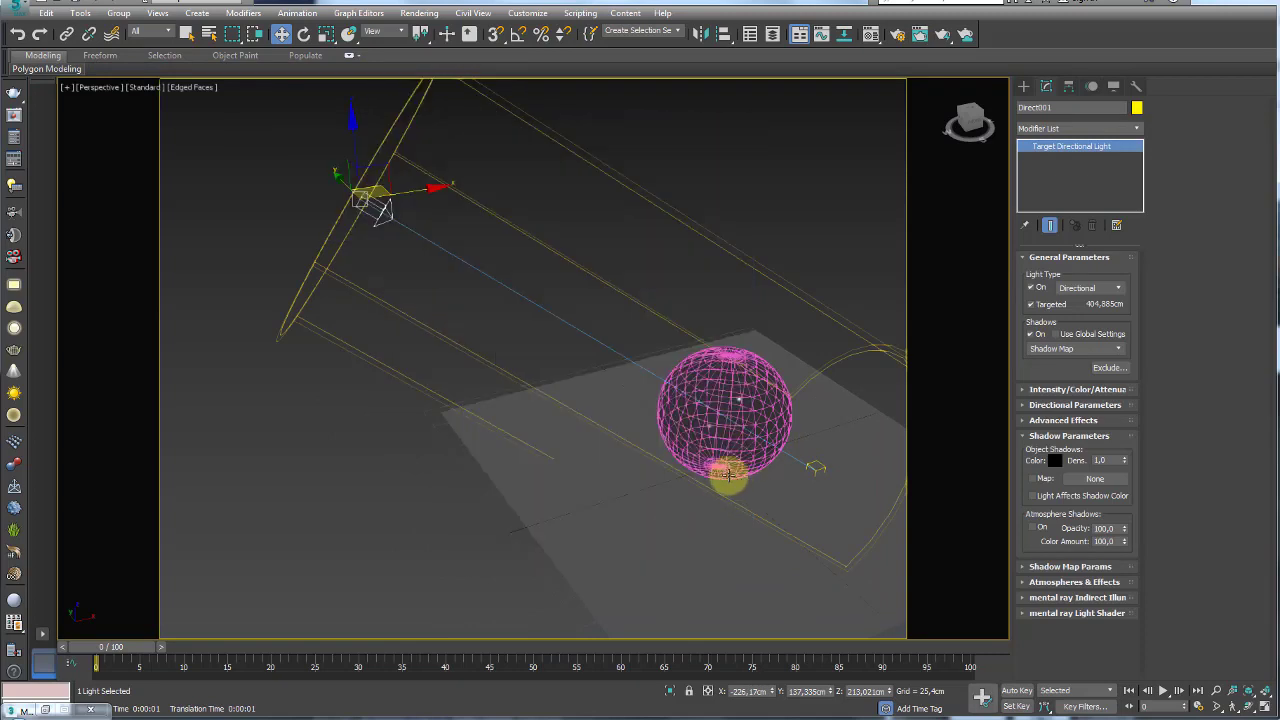
Orbit to centre the sphere and render the scene
middle_click_drag(728, 476, 674, 366, "alt")
scroll(674, 366, "up", 5)
scroll(609, 374, "down", 2)
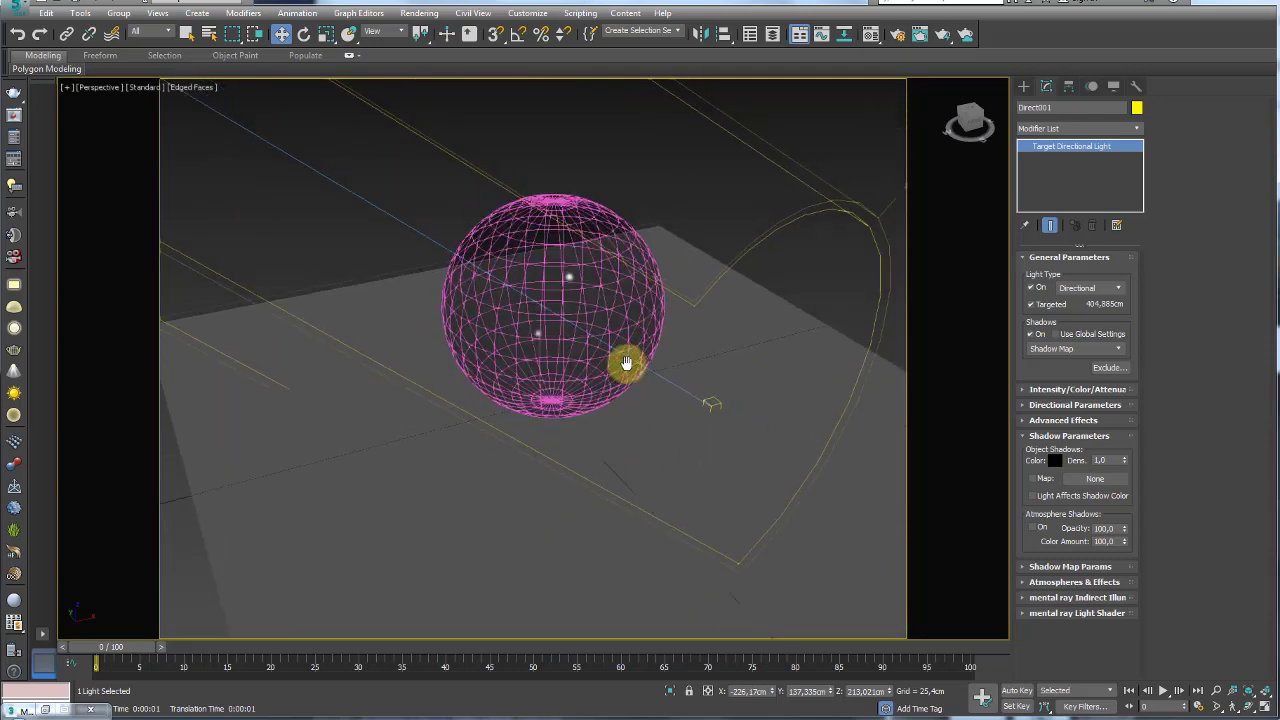
left_click(943, 34)
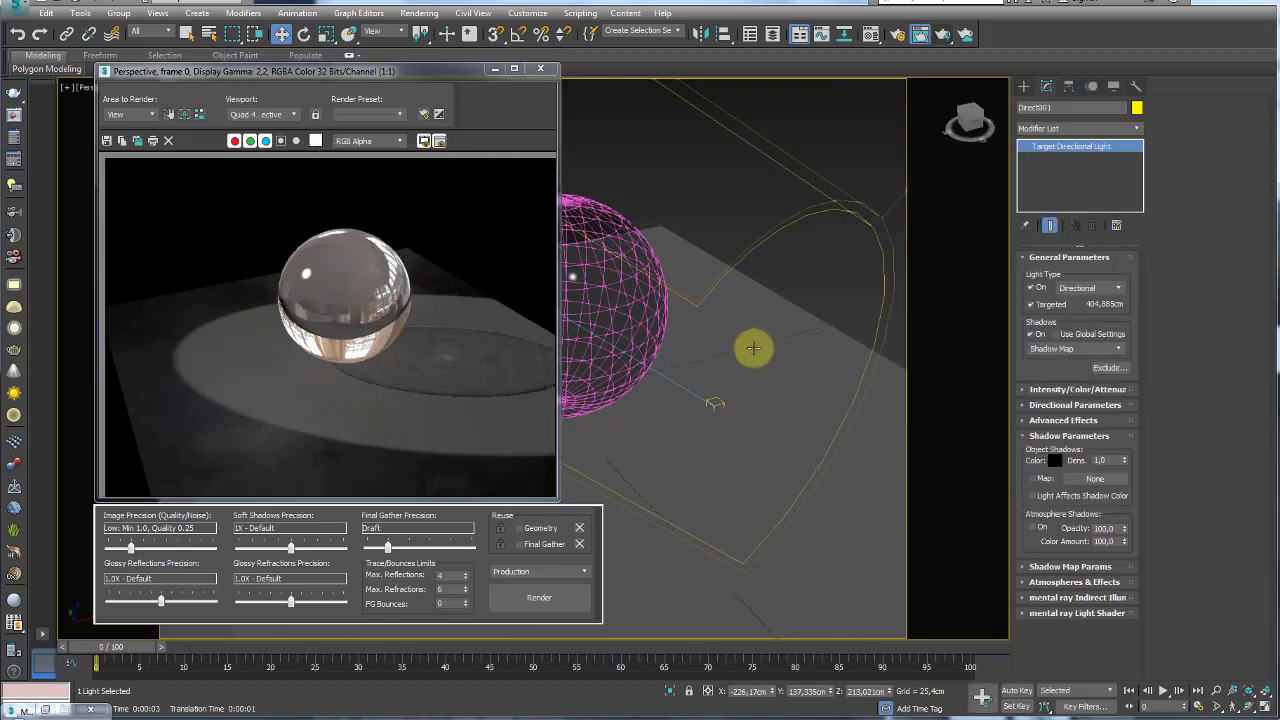
middle_click_drag(753, 347, 734, 366, "alt")
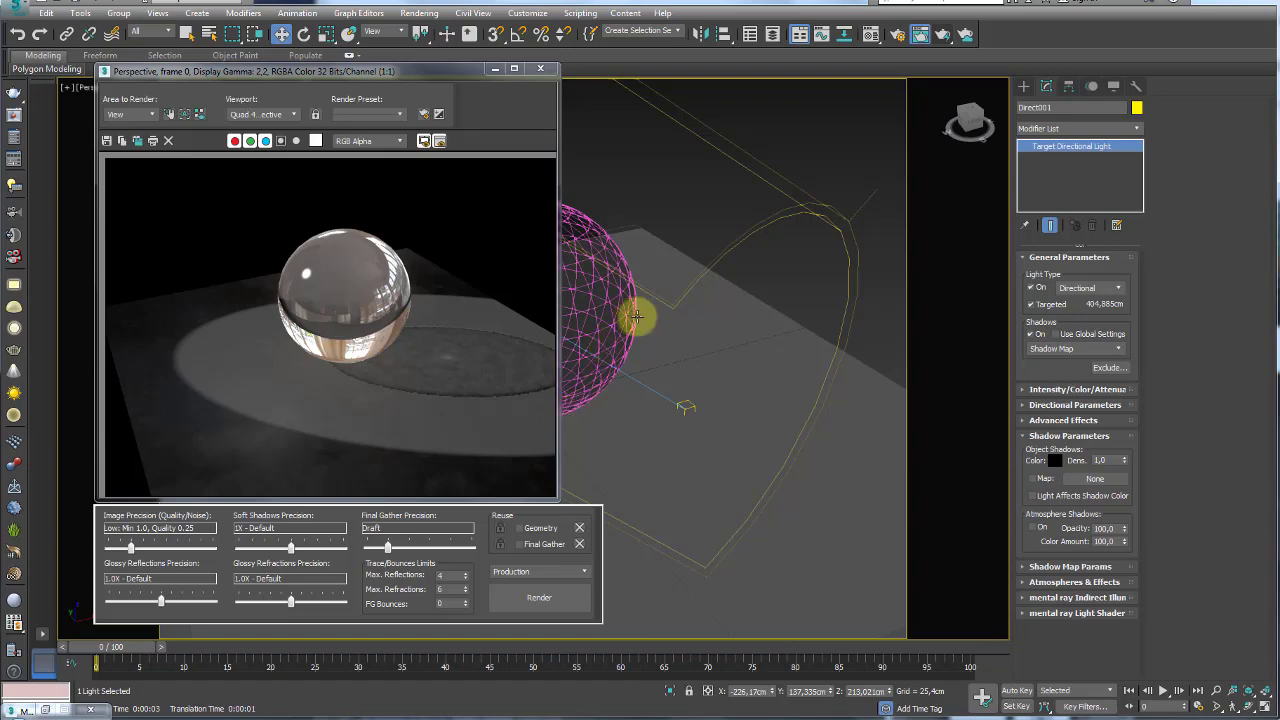
middle_click_drag(708, 294, 880, 294, "alt")
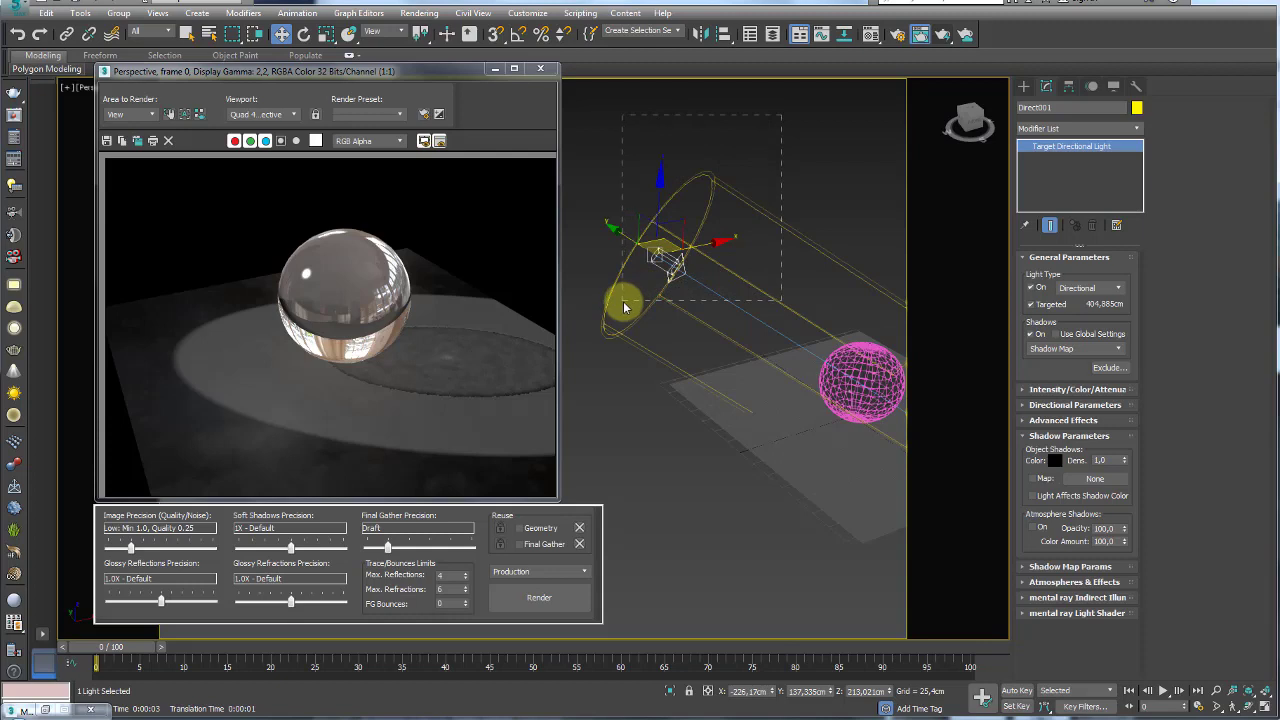
middle_click_drag(623, 301, 706, 173, "alt")
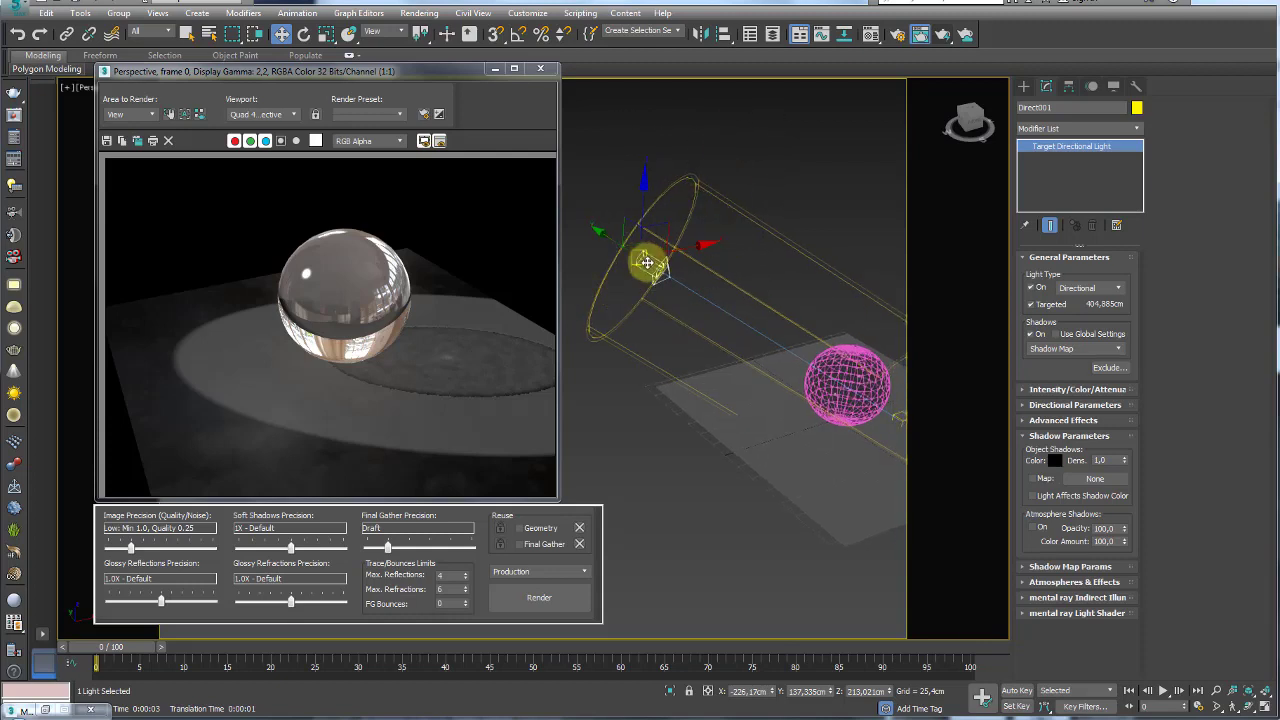
middle_click_drag(651, 286, 609, 391, "alt")
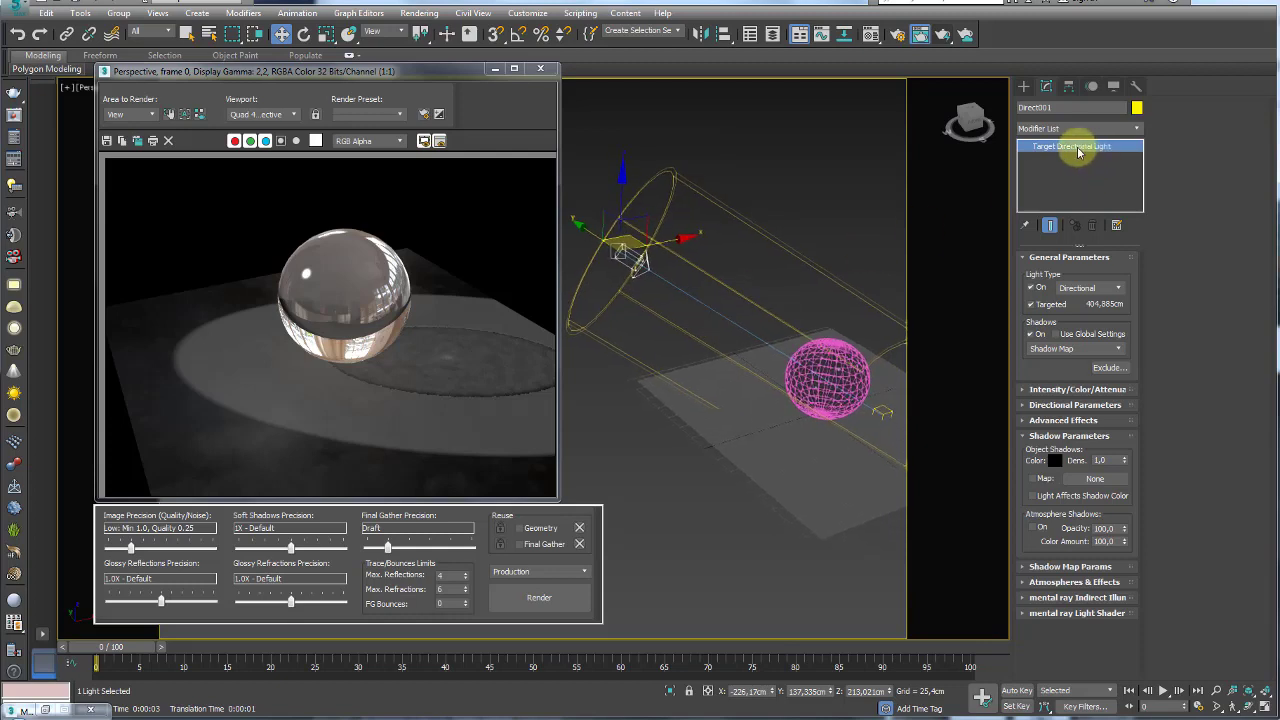
Set Direct001's Energy and Caustic Photons multipliers to 50 and re-render to check the caustic
left_click(1025, 598)
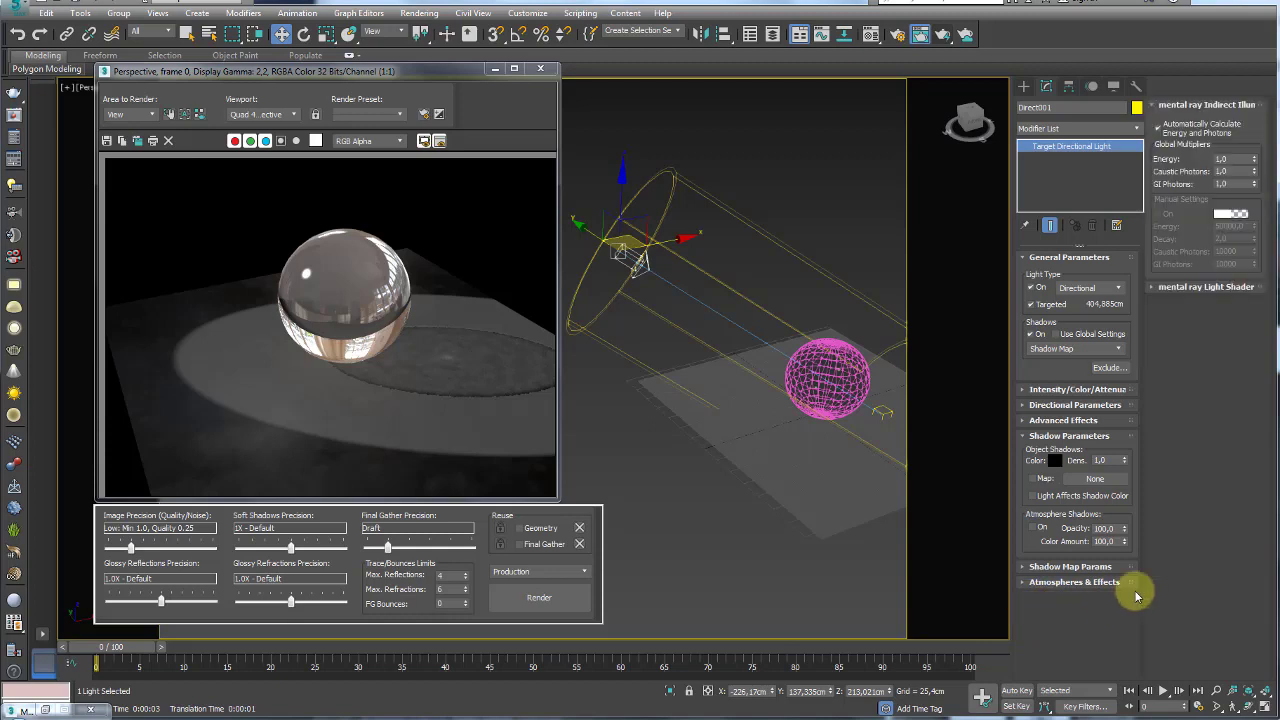
left_click(1158, 133)
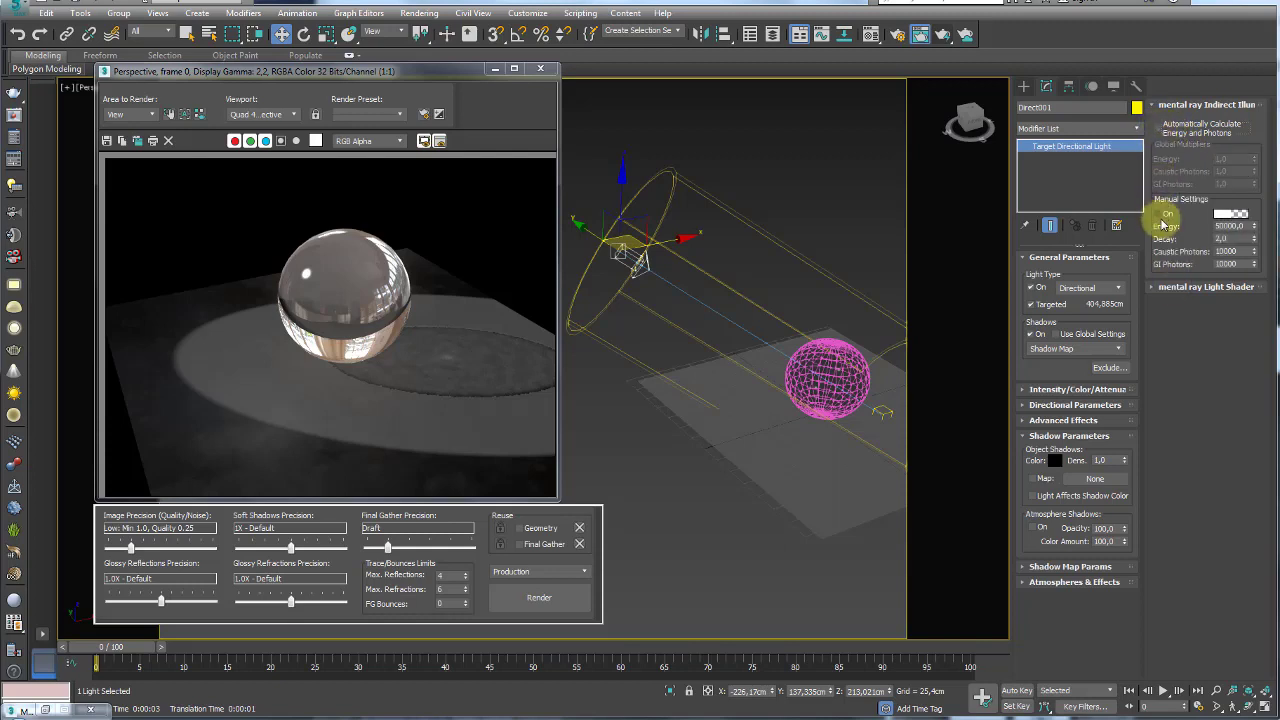
left_click(1159, 131)
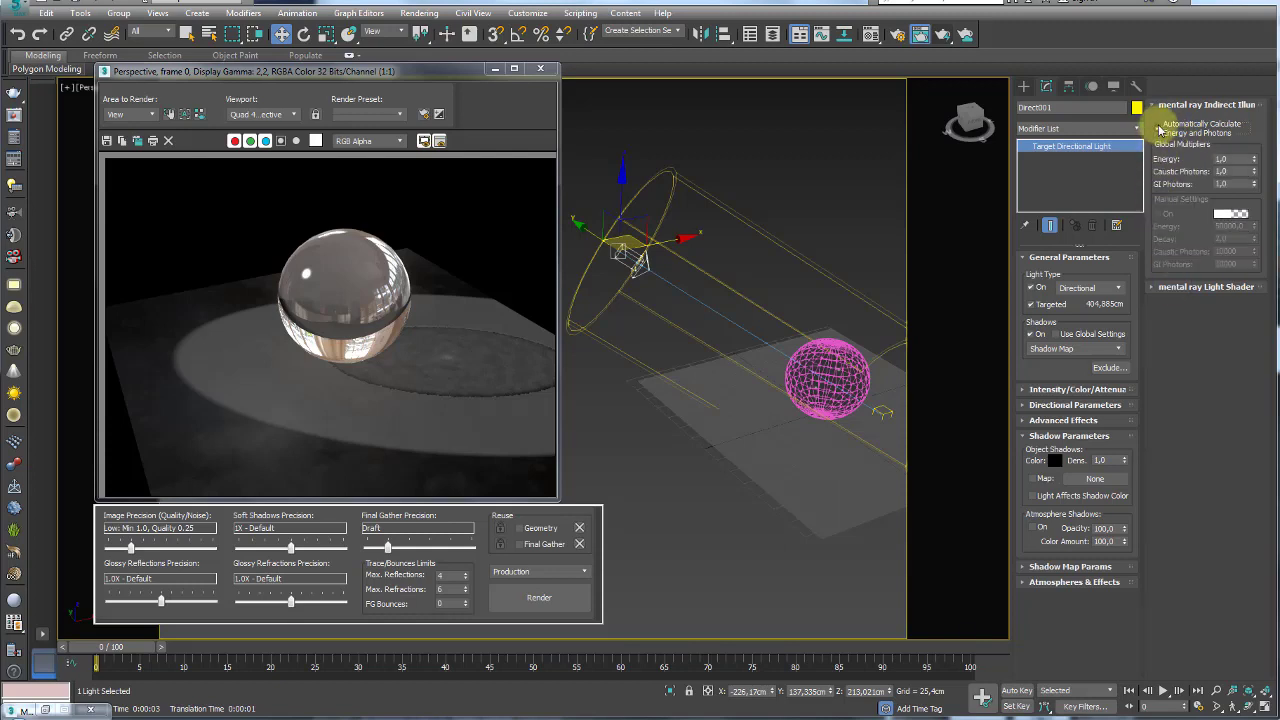
double_click(1218, 158)
type("50")
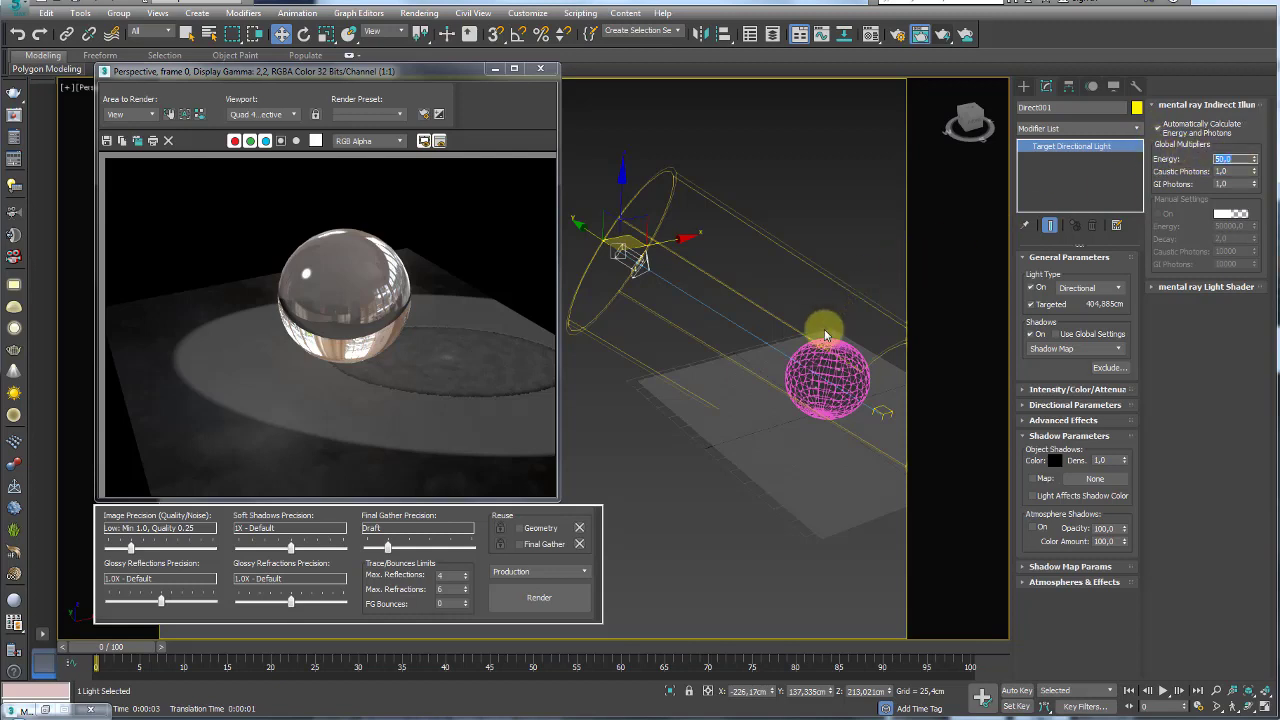
mouse_move(828, 403)
middle_mouse_down()
mouse_move(594, 313)
mouse_move(634, 306)
middle_mouse_up()
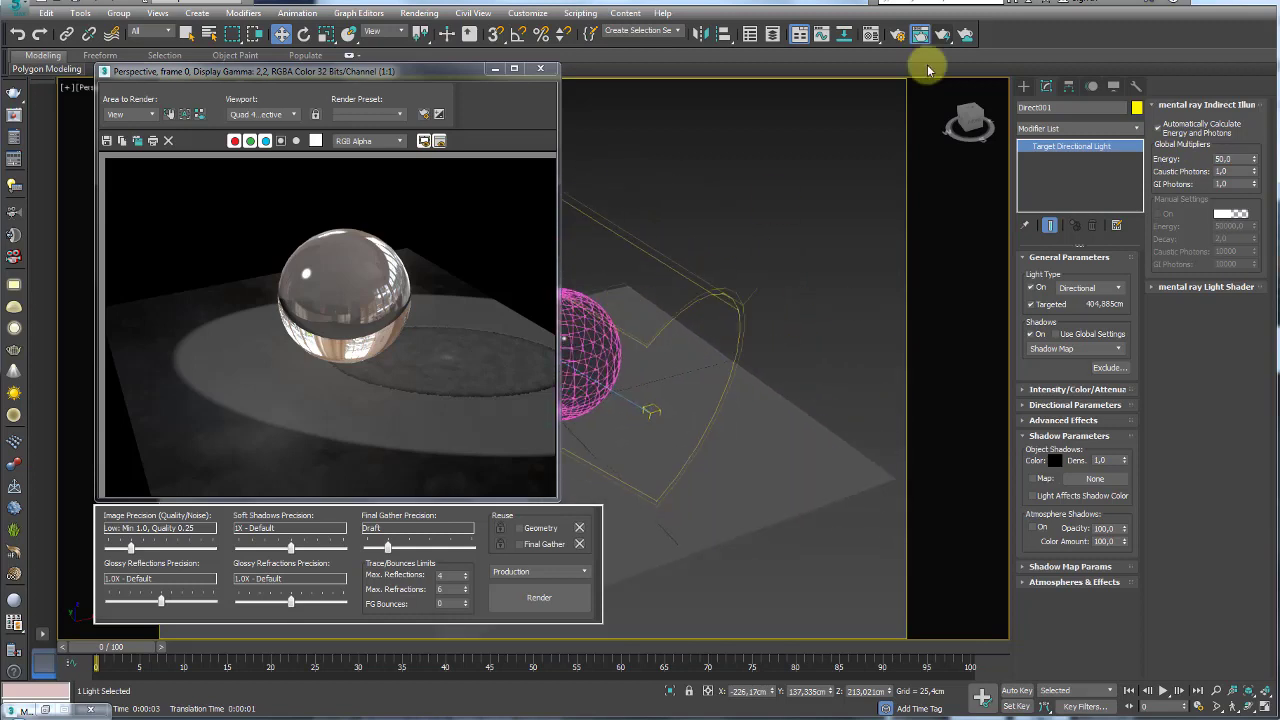
left_click(943, 37)
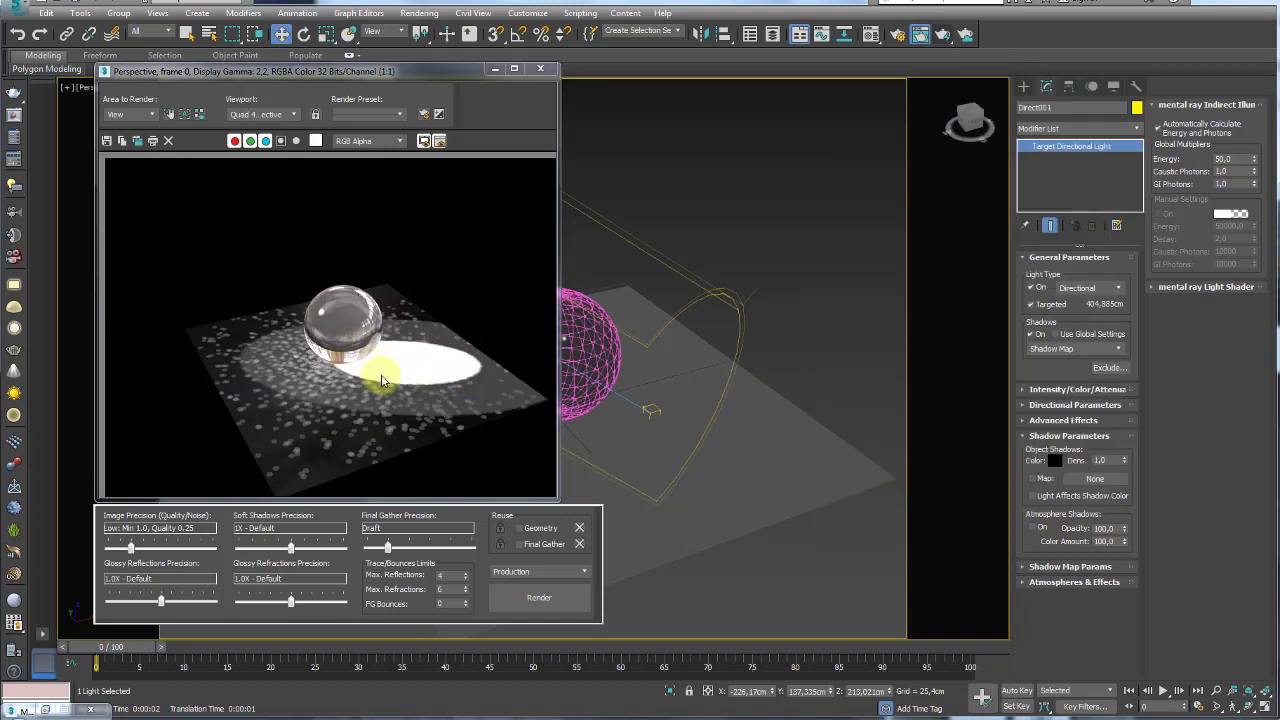
double_click(1221, 171)
type("50")
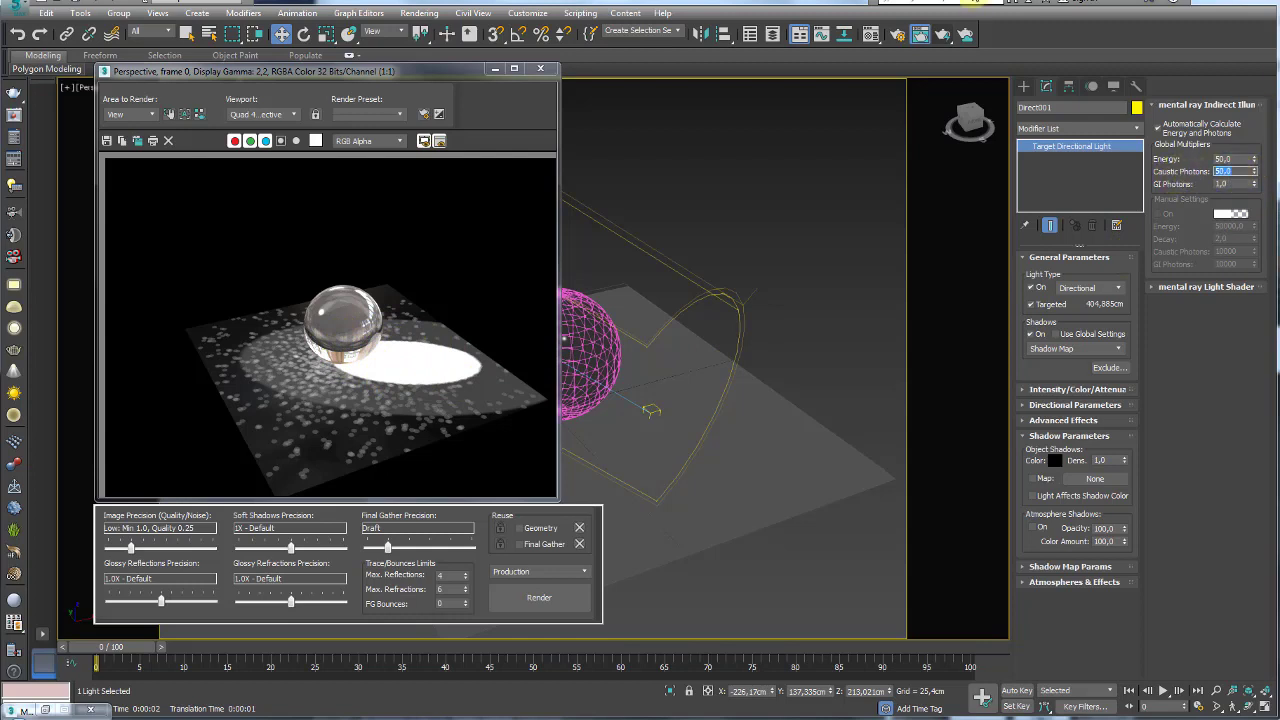
left_click(945, 36)
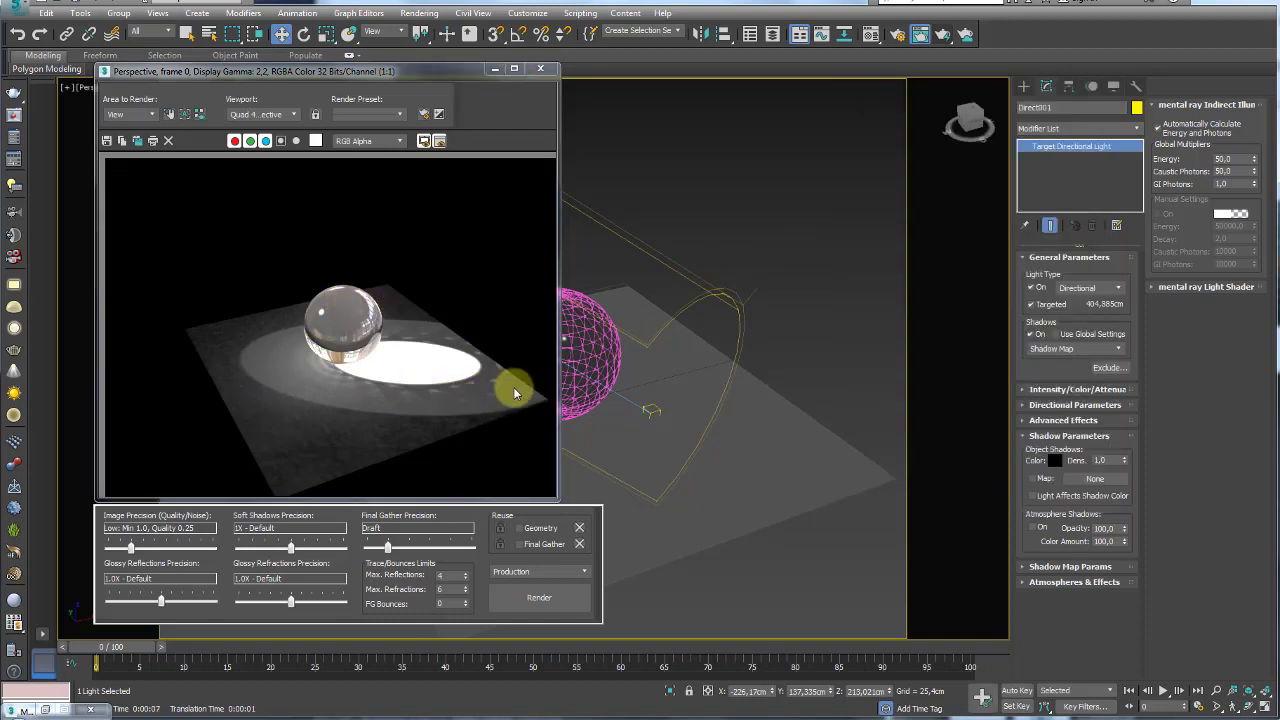
left_click(172, 711)
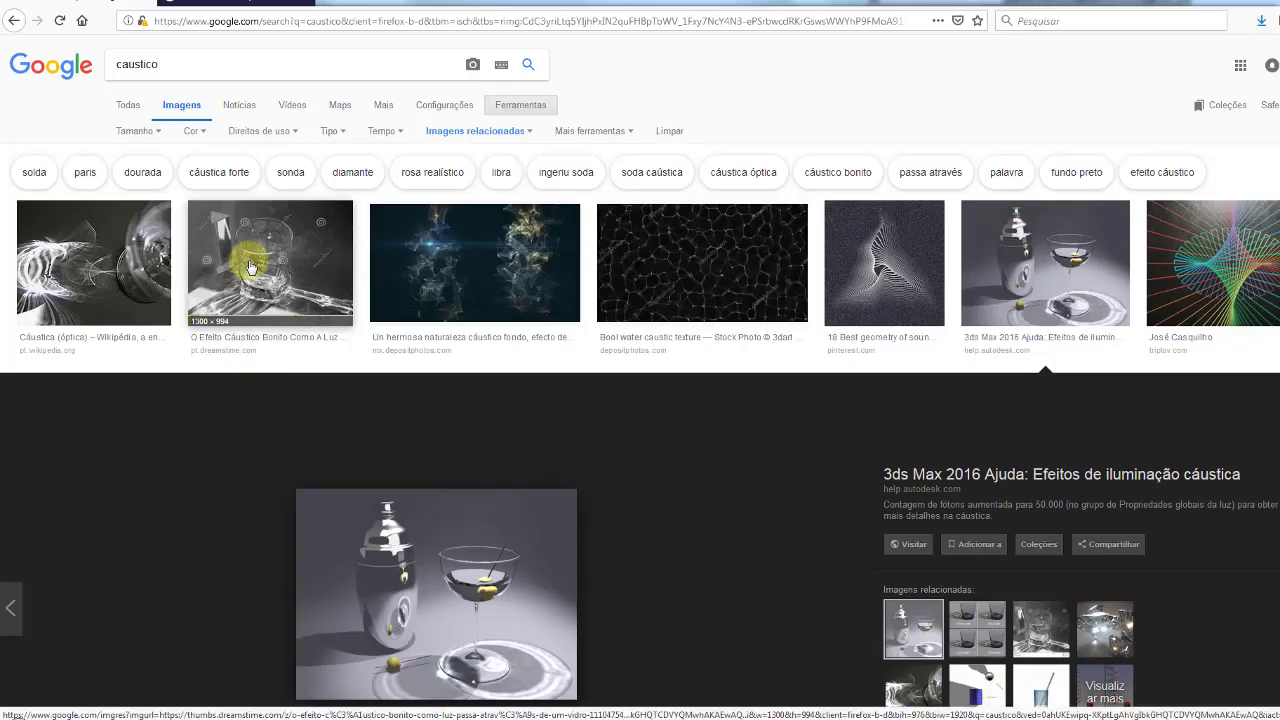
scroll(342, 391, "down", 3)
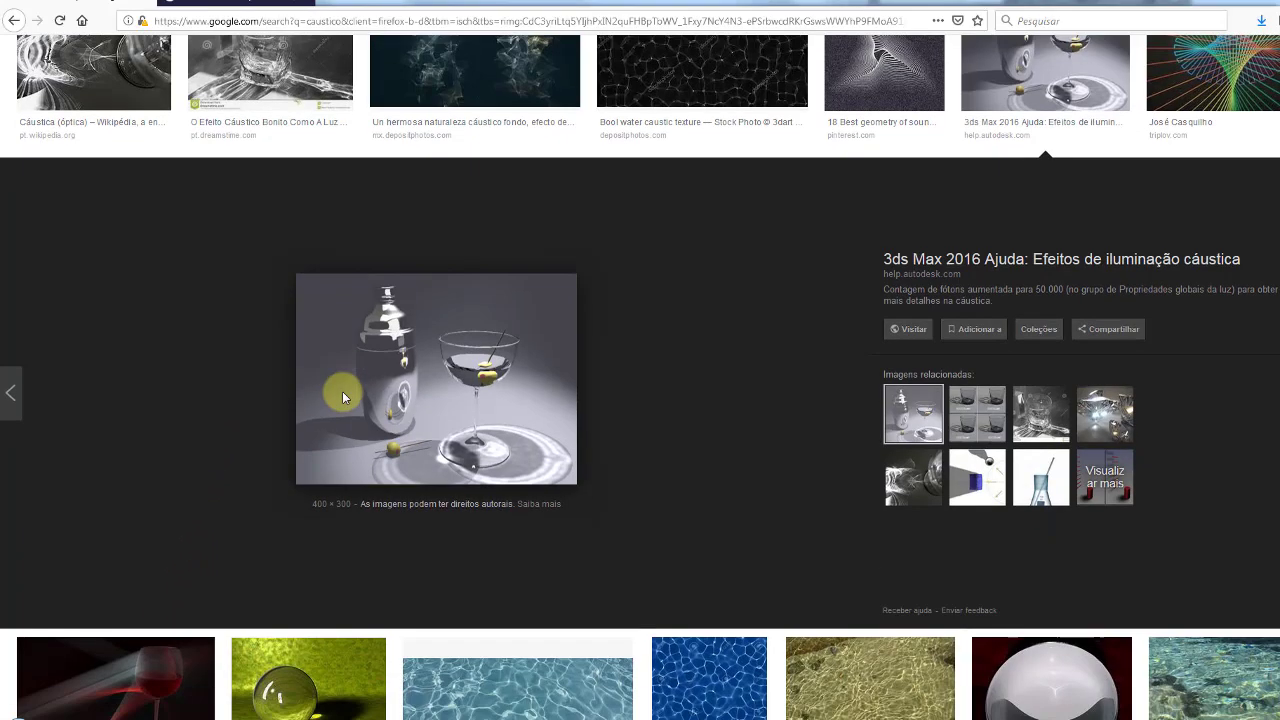
scroll(342, 391, "up", 3)
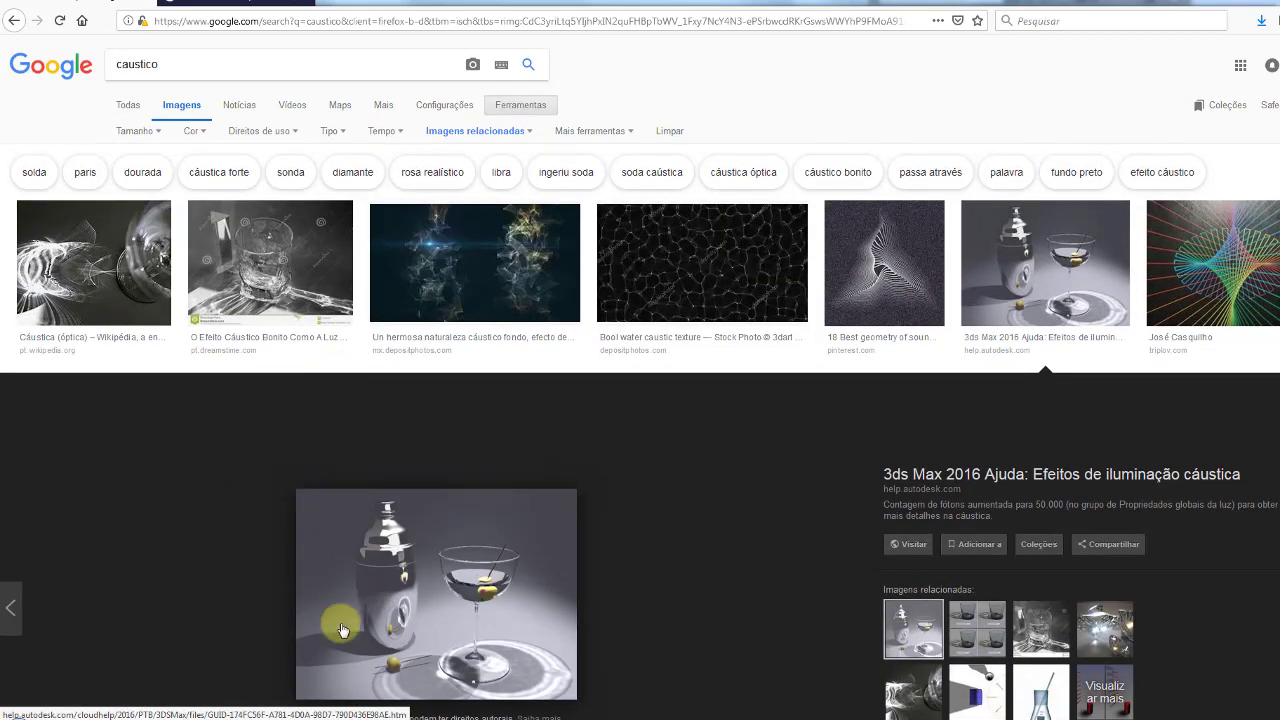
left_click(262, 710)
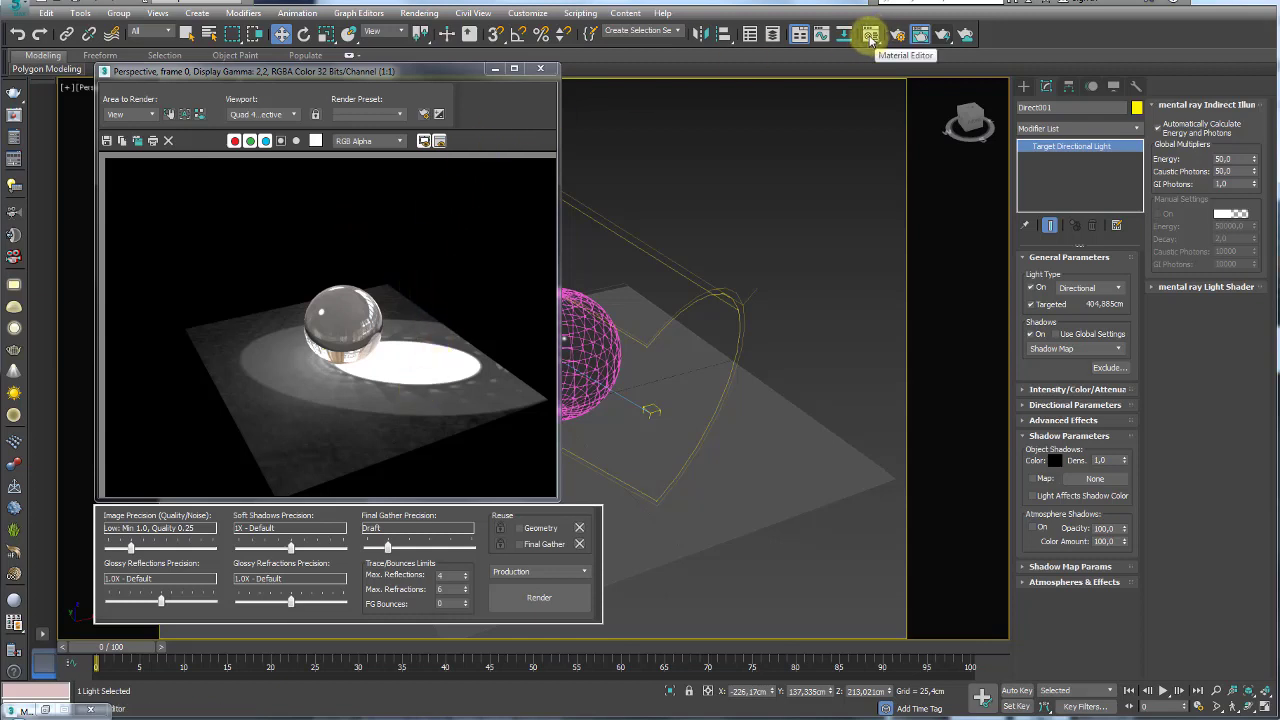
Open the 02 - Default glass material in the Material Editor and browse maps for its Bump slot
left_click(871, 38)
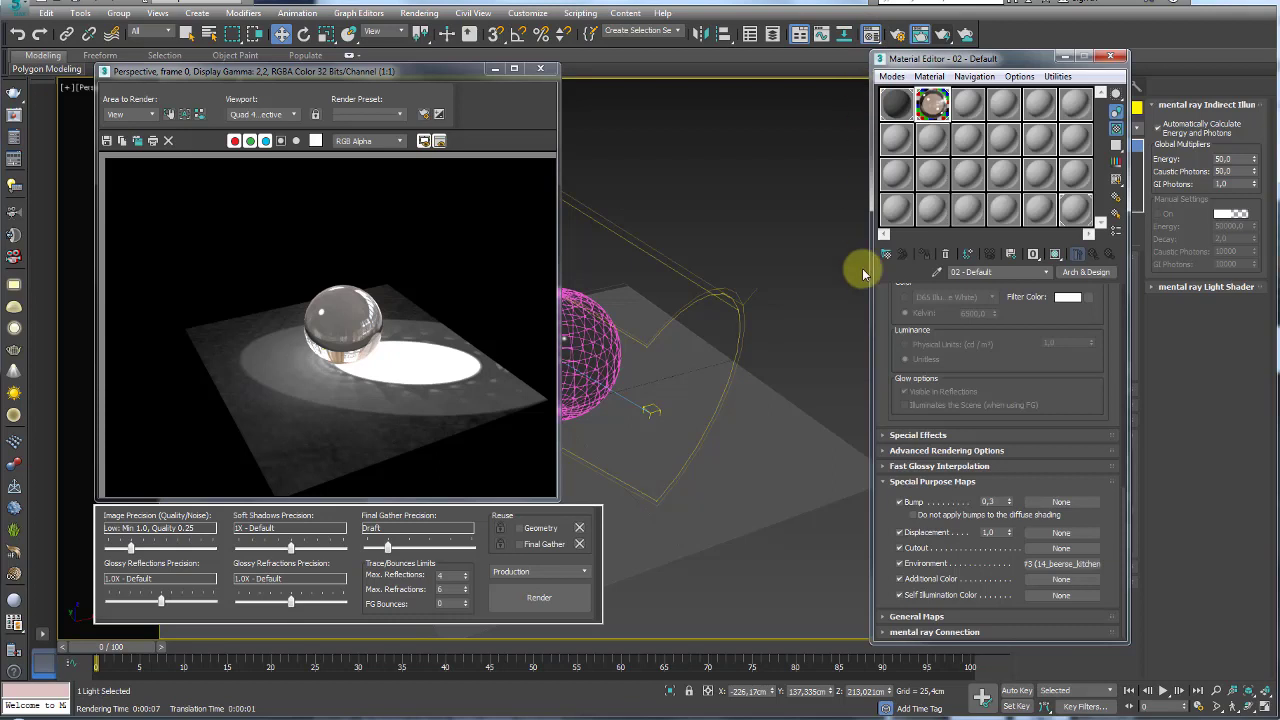
double_click(931, 104)
left_click_drag(750, 66, 732, 65)
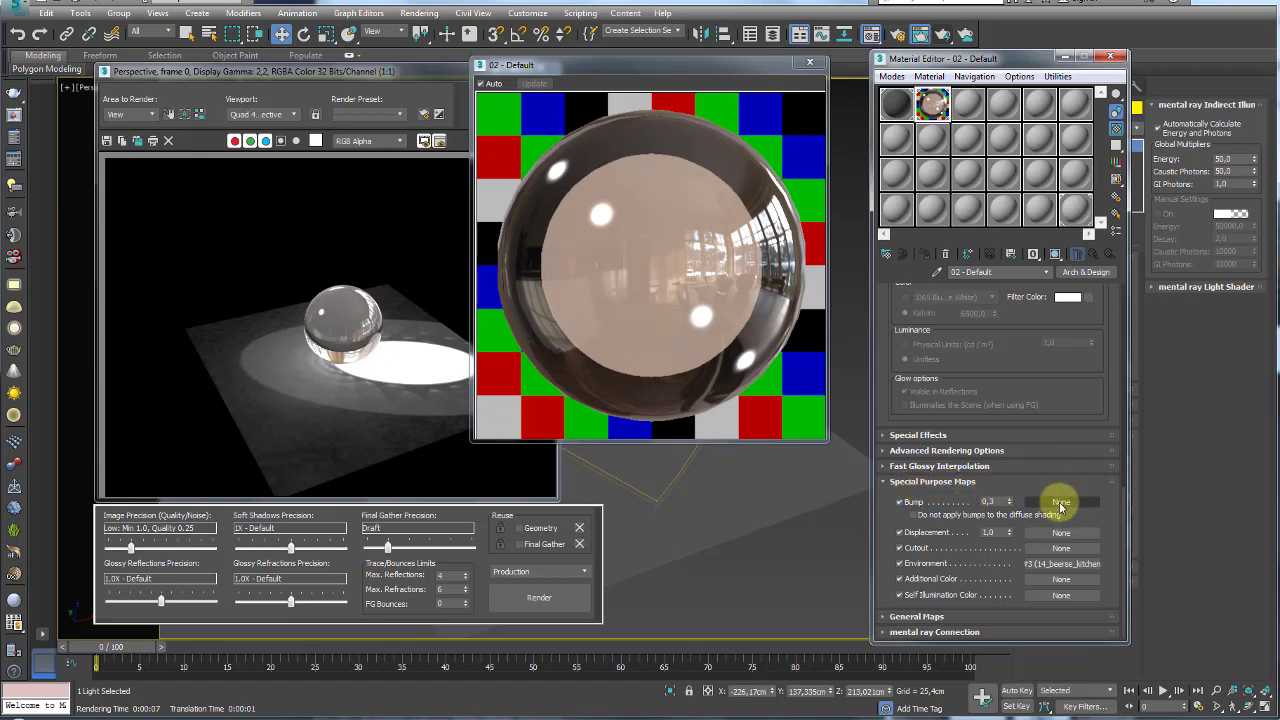
left_click(1061, 503)
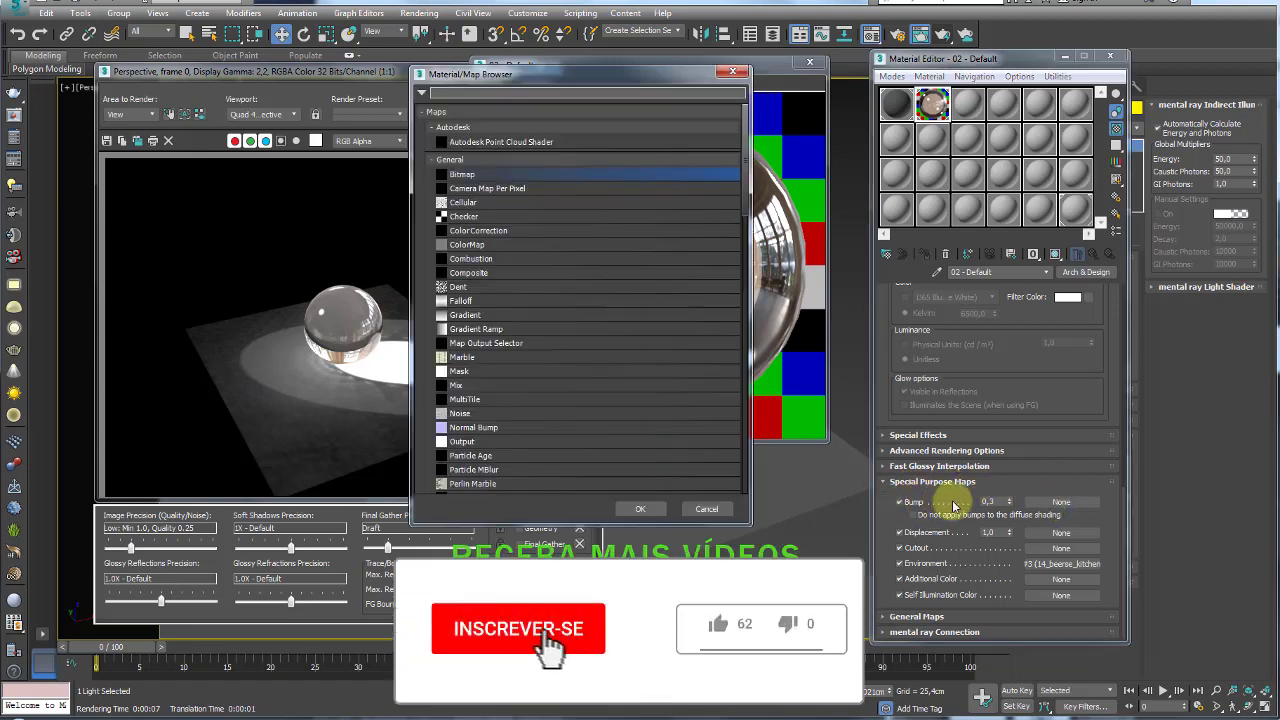
scroll(534, 249, "down", 3)
scroll(480, 380, "down", 3)
scroll(490, 300, "up", 6)
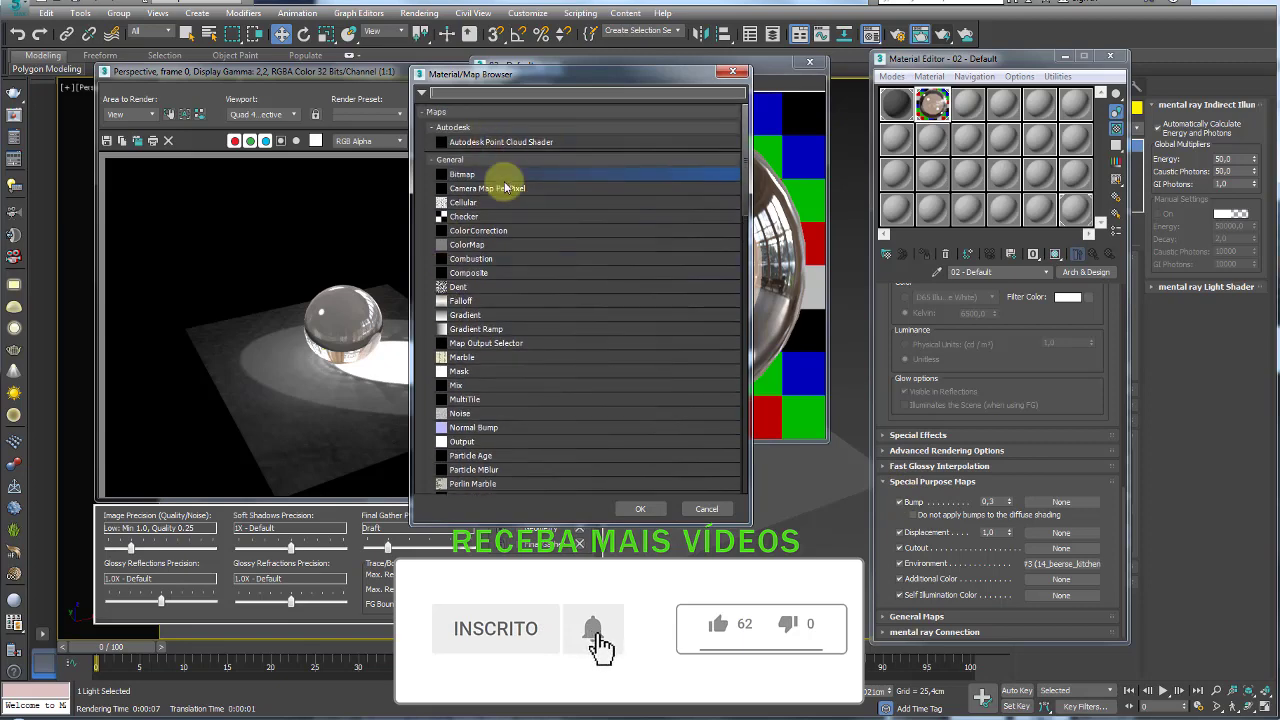
scroll(508, 280, "down", 1)
scroll(505, 300, "down", 2)
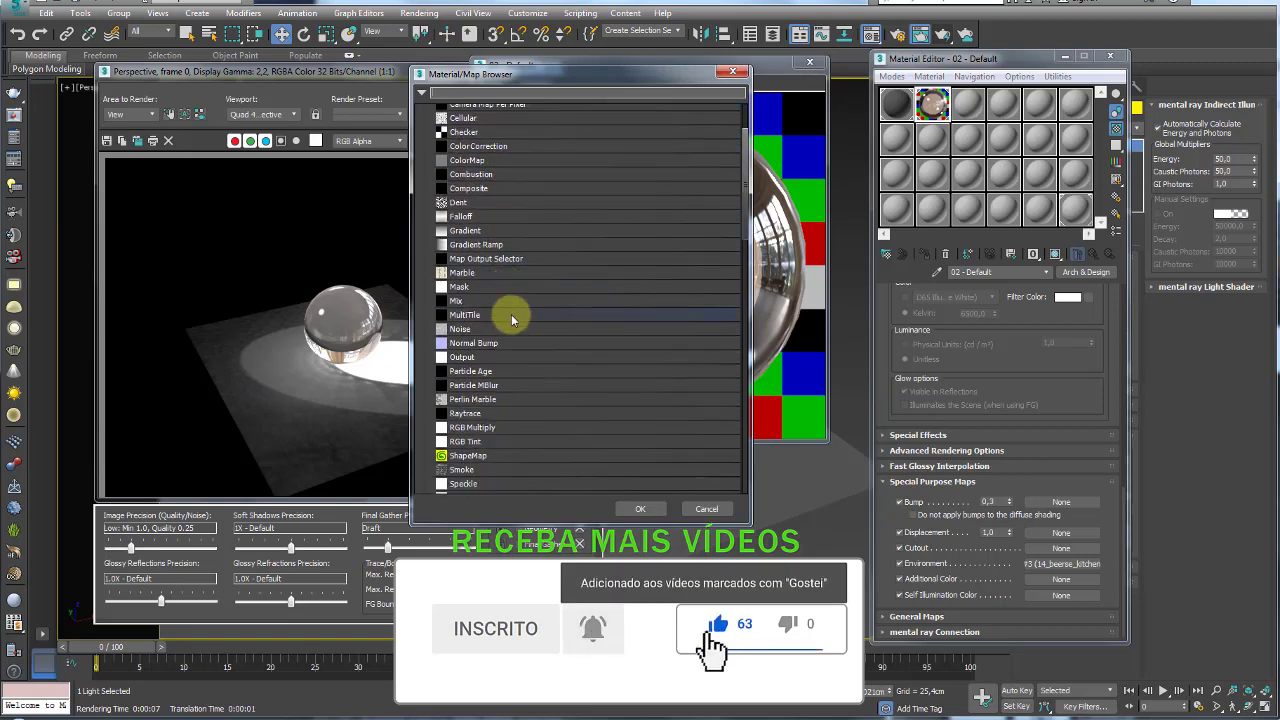
Assign a Noise map (Map #4) to the glass bump and start a new render
double_click(468, 328)
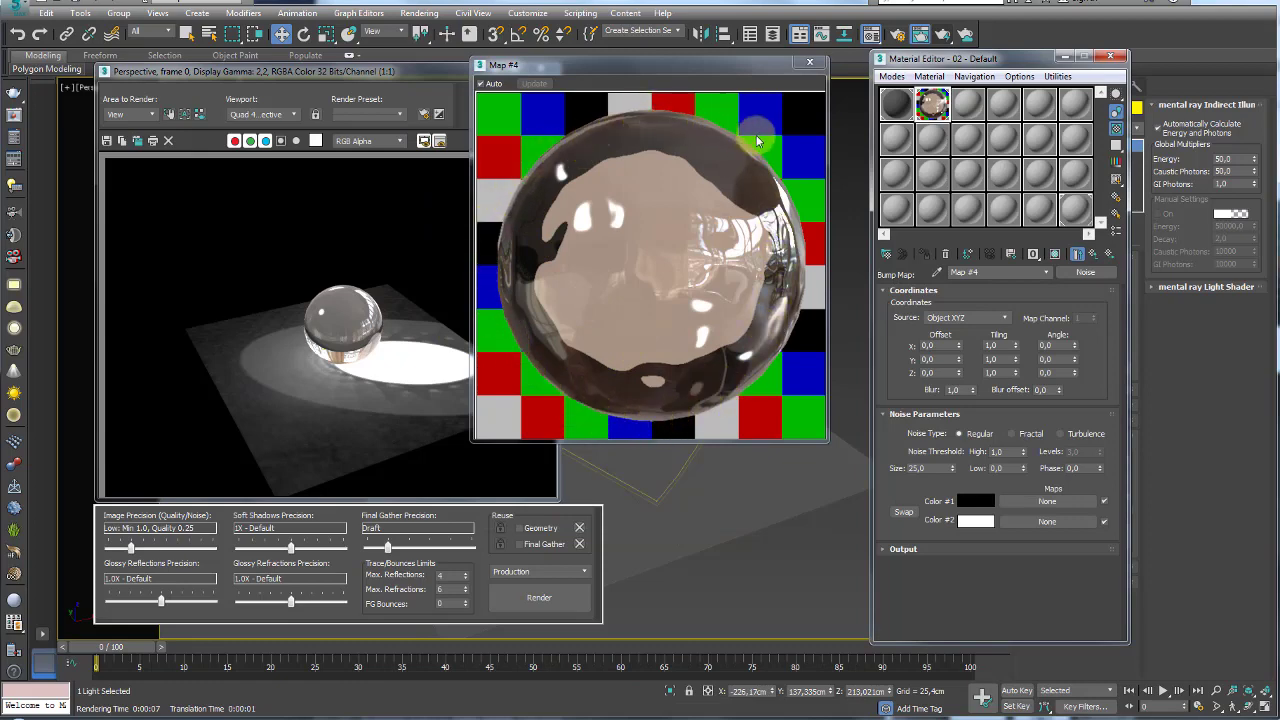
left_click_drag(723, 64, 749, 66)
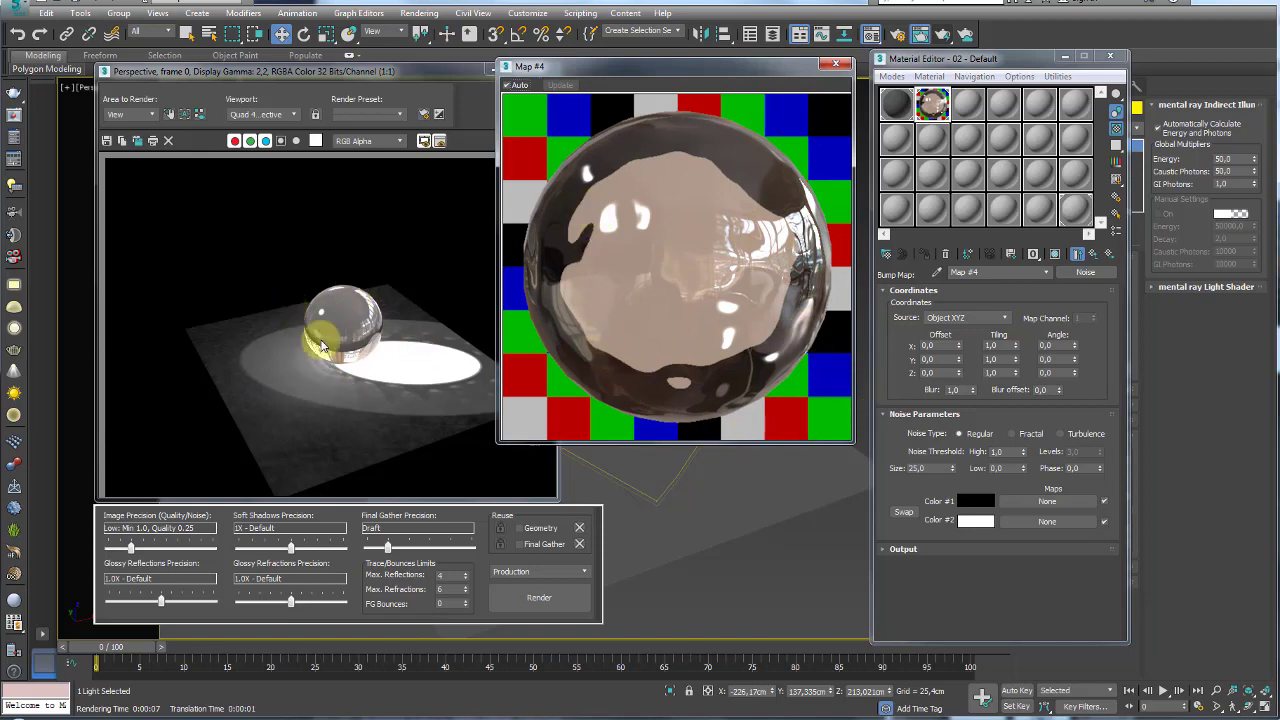
left_click(539, 598)
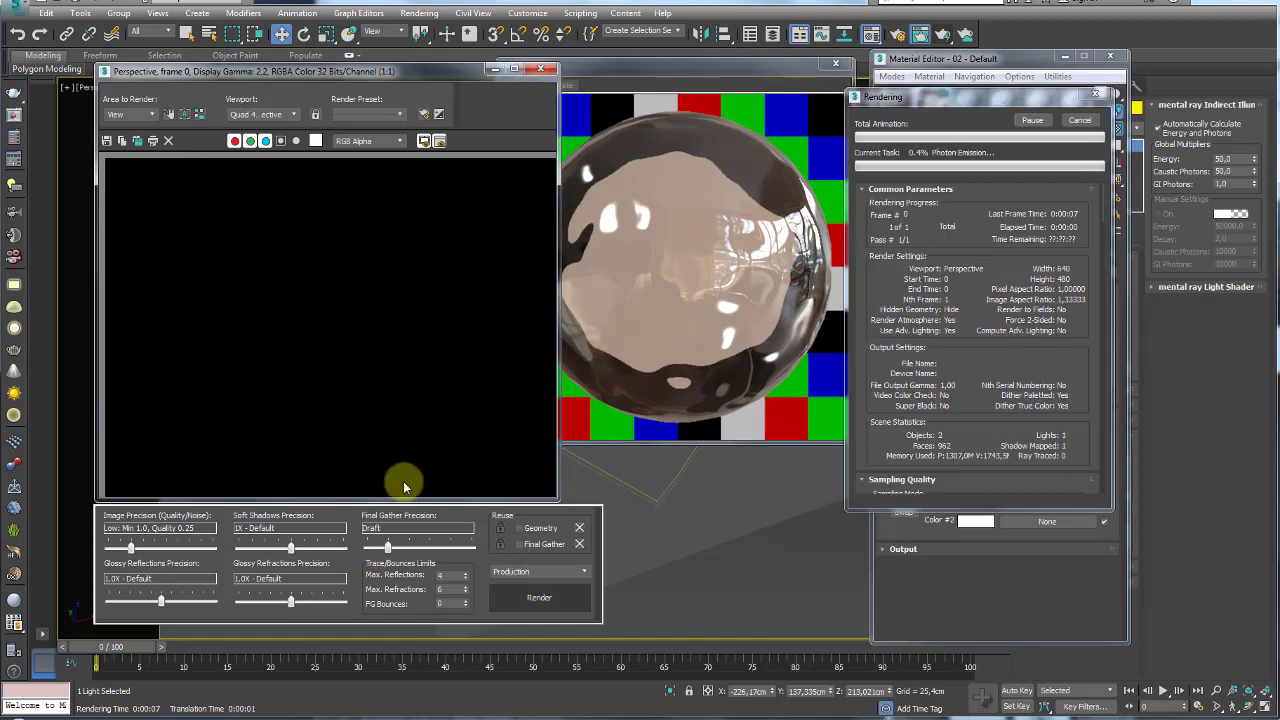